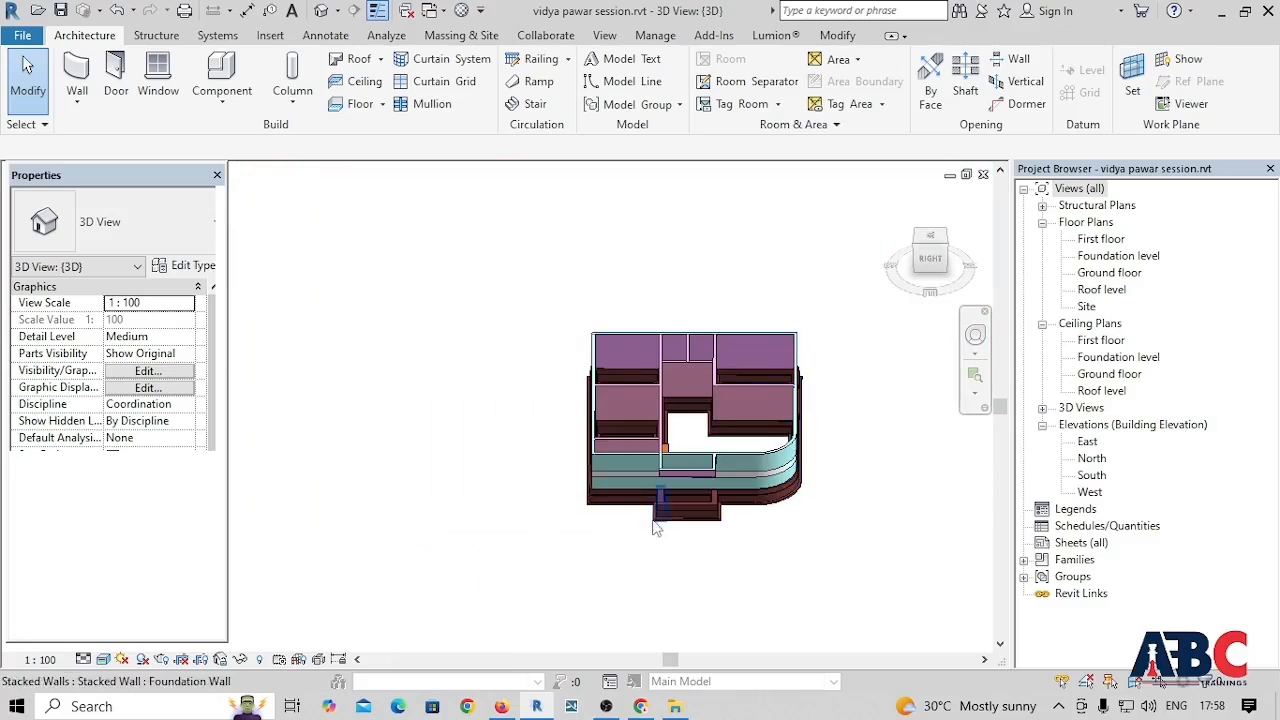
{"action": "scroll", "coordinate": [862, 433], "scroll_direction": "up", "scroll_amount": 3}
{"action": "scroll", "coordinate": [814, 387], "scroll_direction": "down", "scroll_amount": 3}
{"action": "scroll", "coordinate": [813, 387], "scroll_direction": "up", "scroll_amount": 2}
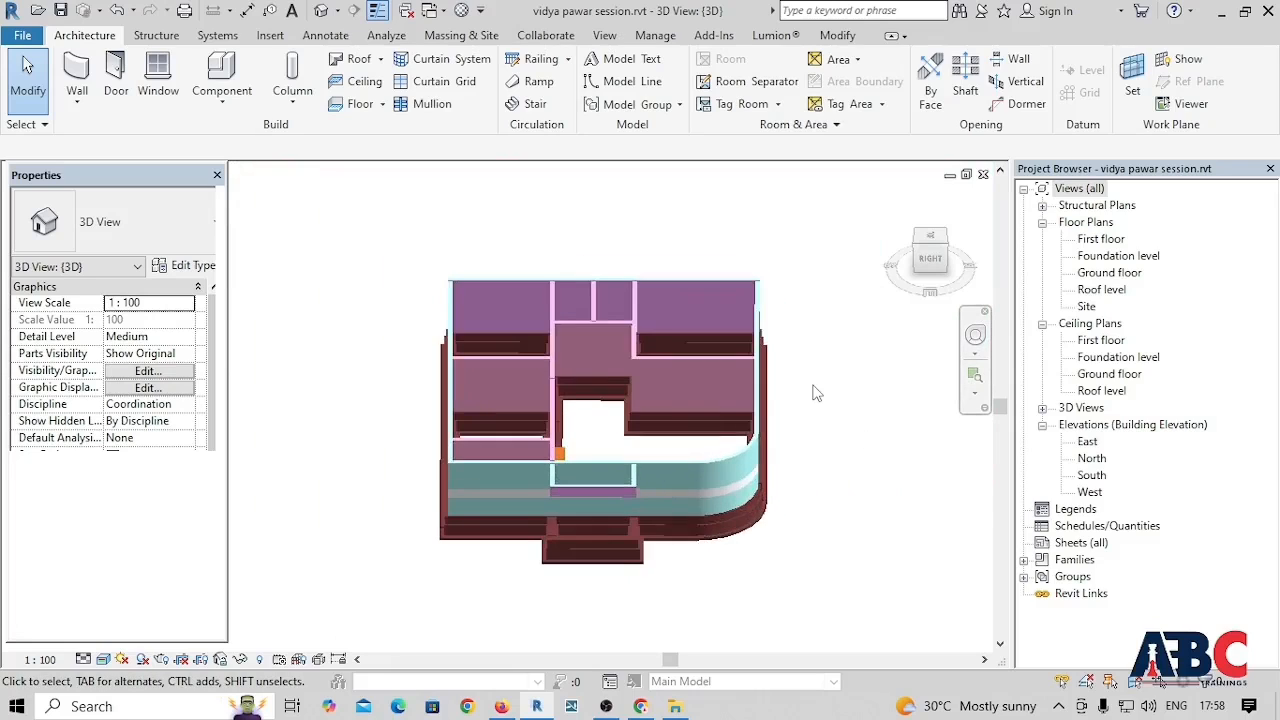
{"action": "scroll", "coordinate": [726, 455], "scroll_direction": "up", "scroll_amount": 2}
{"action": "scroll", "coordinate": [585, 340], "scroll_direction": "down", "scroll_amount": 3}
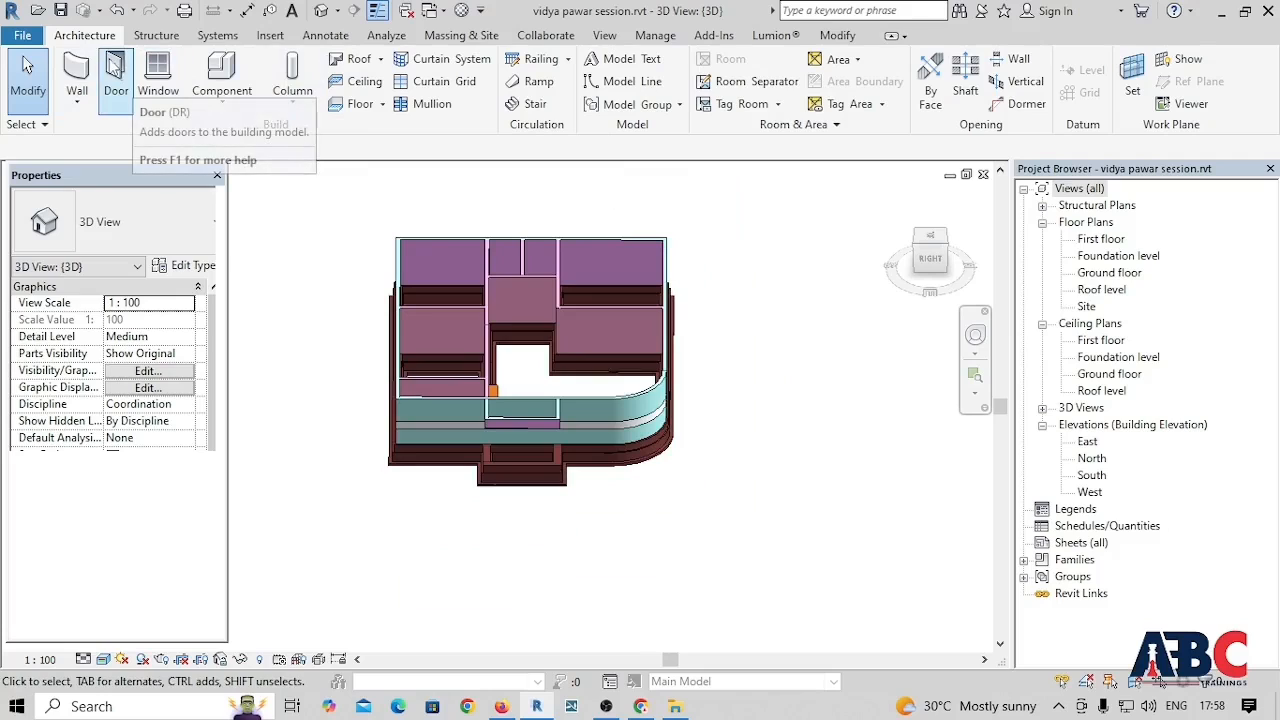
Step: Start placing a door and choose the ExtDbl Louvre (2) 1510 x 2110mm type
{"action": "left_click", "coordinate": [116, 86]}
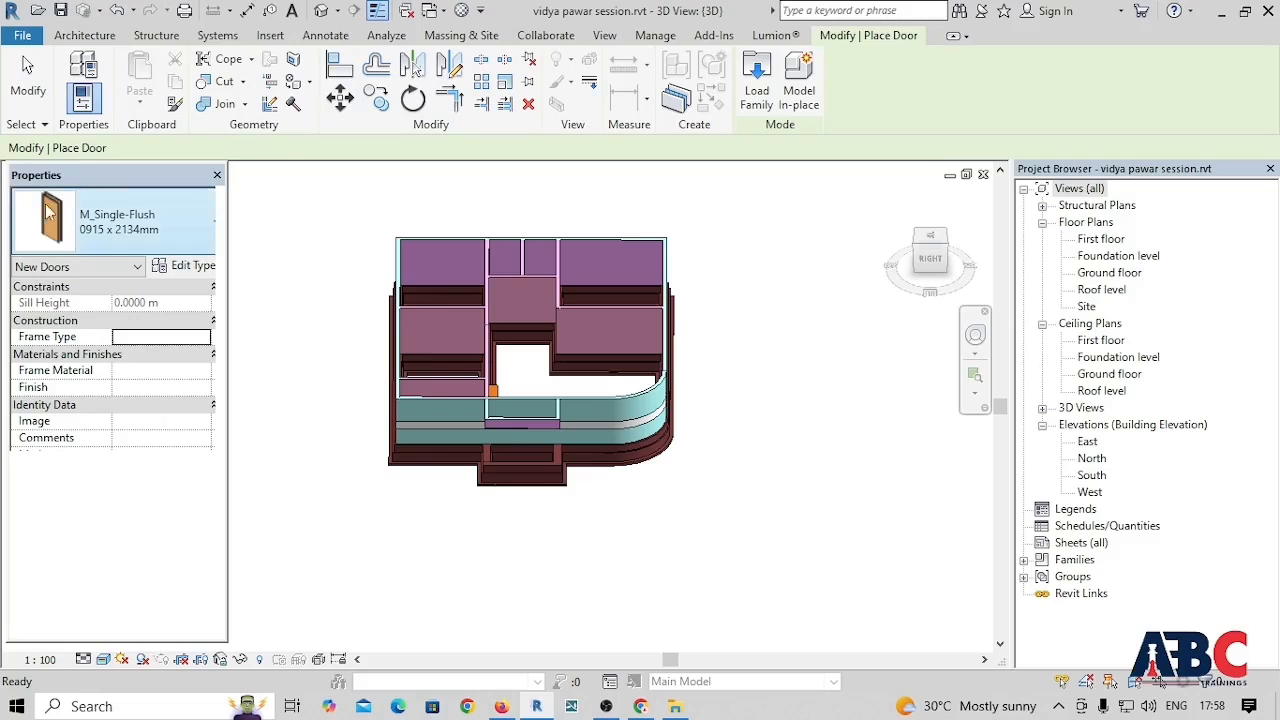
{"action": "left_click", "coordinate": [205, 222]}
{"action": "scroll", "coordinate": [131, 387], "scroll_direction": "up", "scroll_amount": 3}
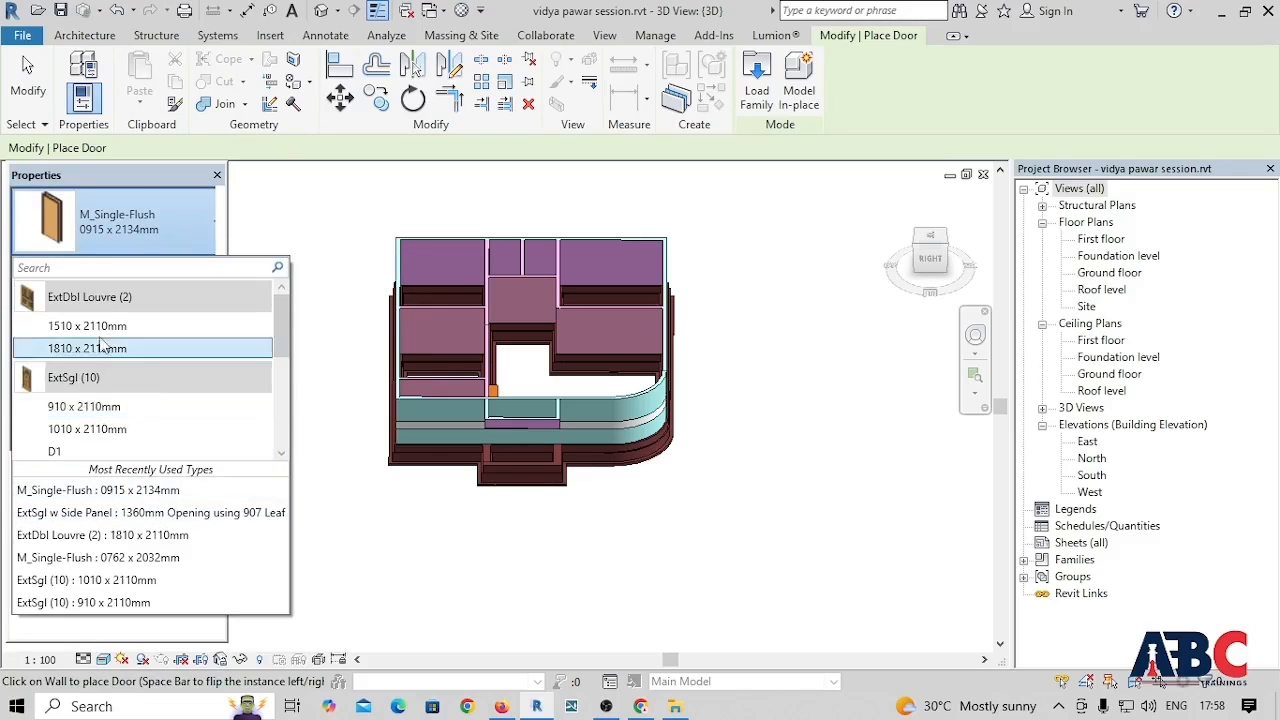
{"action": "scroll", "coordinate": [95, 333], "scroll_direction": "down", "scroll_amount": 1}
{"action": "scroll", "coordinate": [97, 333], "scroll_direction": "down", "scroll_amount": 1}
{"action": "scroll", "coordinate": [103, 390], "scroll_direction": "up", "scroll_amount": 3}
{"action": "scroll", "coordinate": [95, 395], "scroll_direction": "down", "scroll_amount": 3}
{"action": "scroll", "coordinate": [80, 398], "scroll_direction": "up", "scroll_amount": 3}
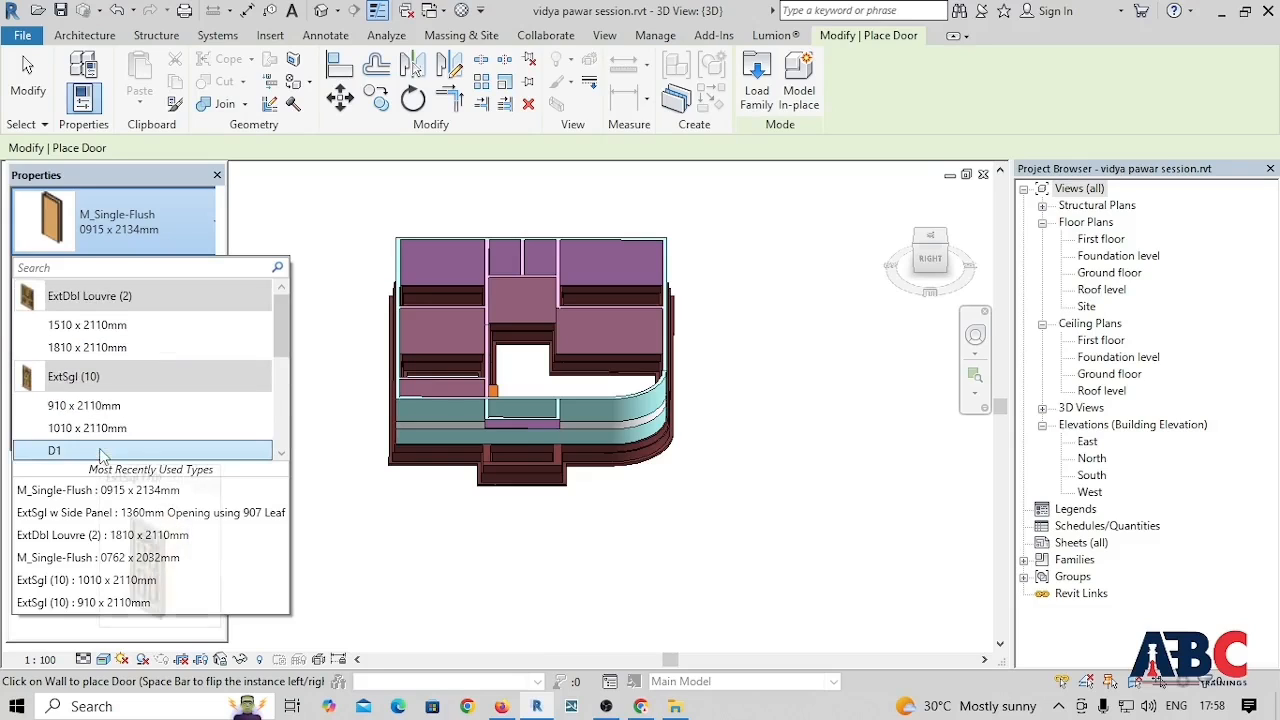
{"action": "left_click", "coordinate": [80, 328]}
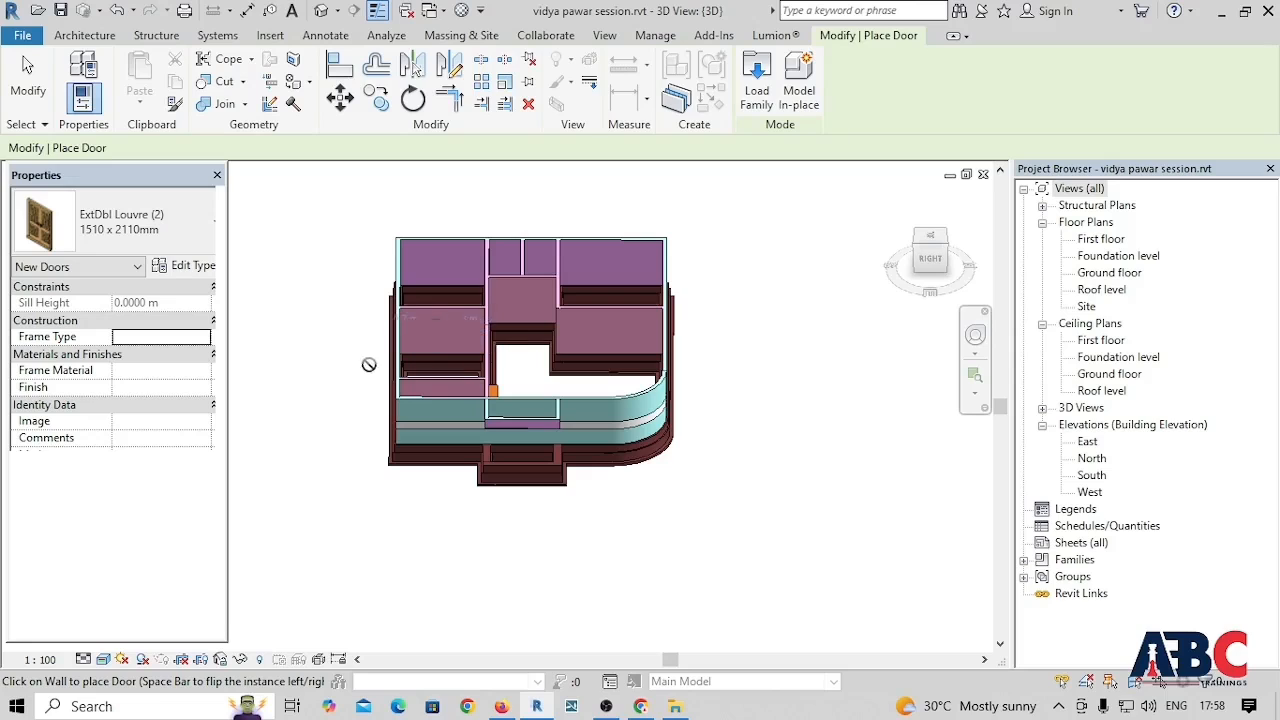
Step: Review the door families and sizes available in the project, such as ExtSgl (10), ExtSgl w Side Panel and M_Single-Flush
{"action": "left_click", "coordinate": [120, 222]}
{"action": "scroll", "coordinate": [68, 400], "scroll_direction": "down", "scroll_amount": 3}
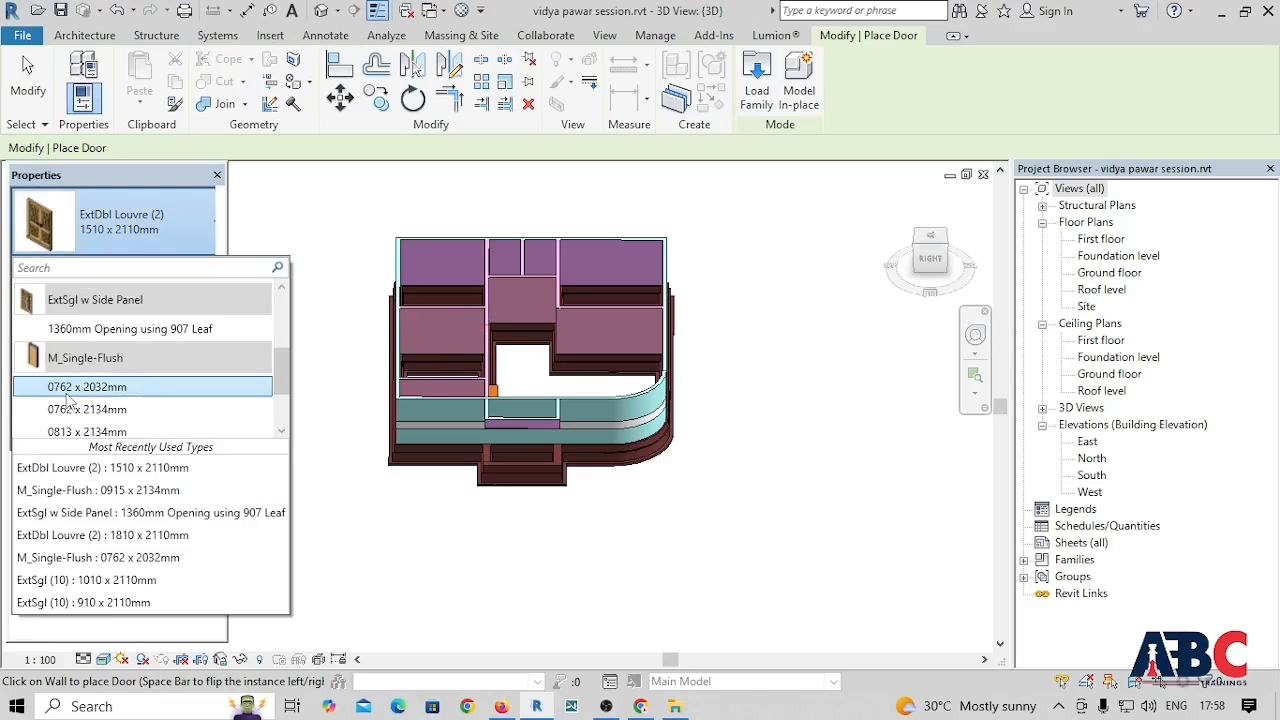
{"action": "scroll", "coordinate": [68, 400], "scroll_direction": "down", "scroll_amount": 1}
{"action": "scroll", "coordinate": [100, 392], "scroll_direction": "up", "scroll_amount": 5}
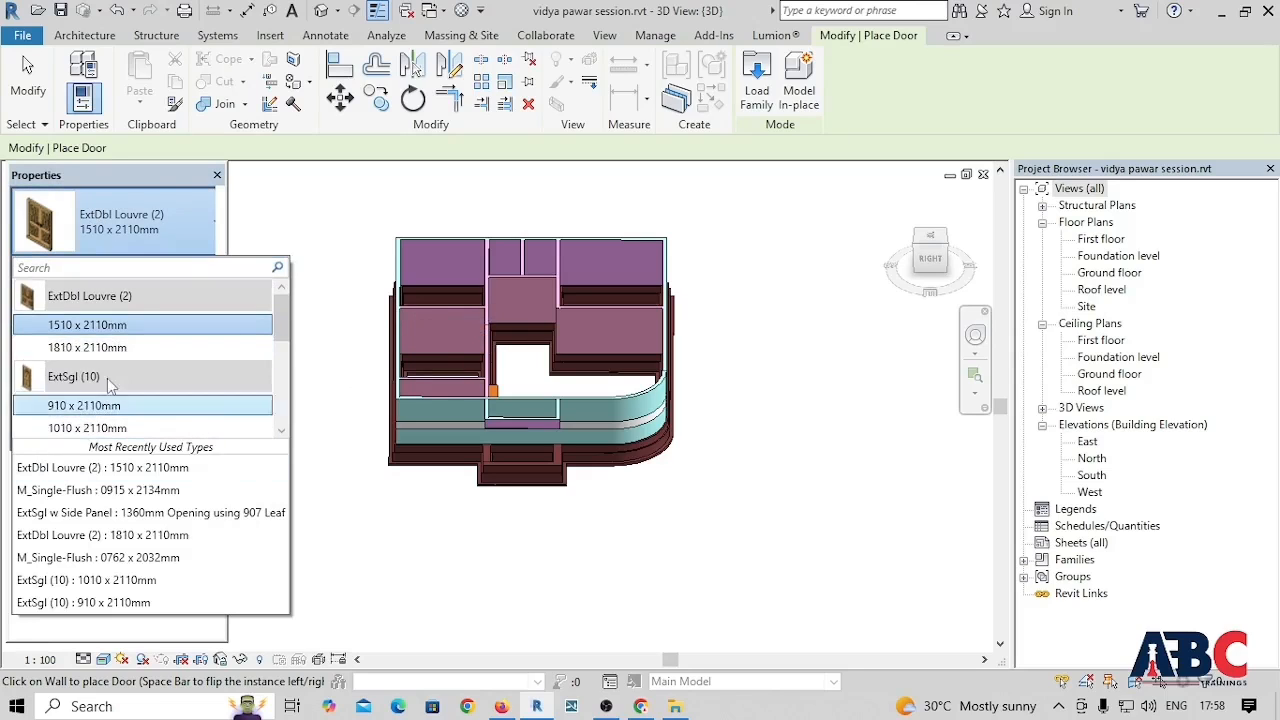
{"action": "scroll", "coordinate": [110, 386], "scroll_direction": "down", "scroll_amount": 4}
{"action": "scroll", "coordinate": [104, 400], "scroll_direction": "up", "scroll_amount": 3}
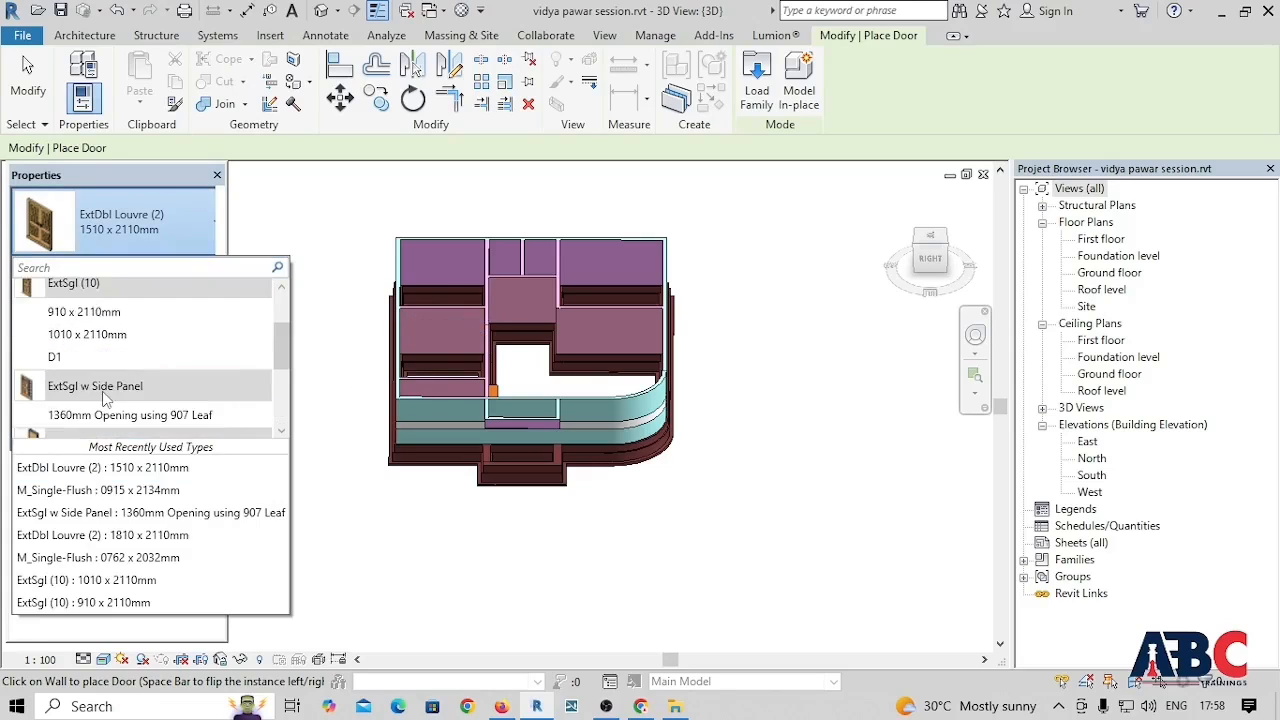
{"action": "scroll", "coordinate": [104, 398], "scroll_direction": "up", "scroll_amount": 2}
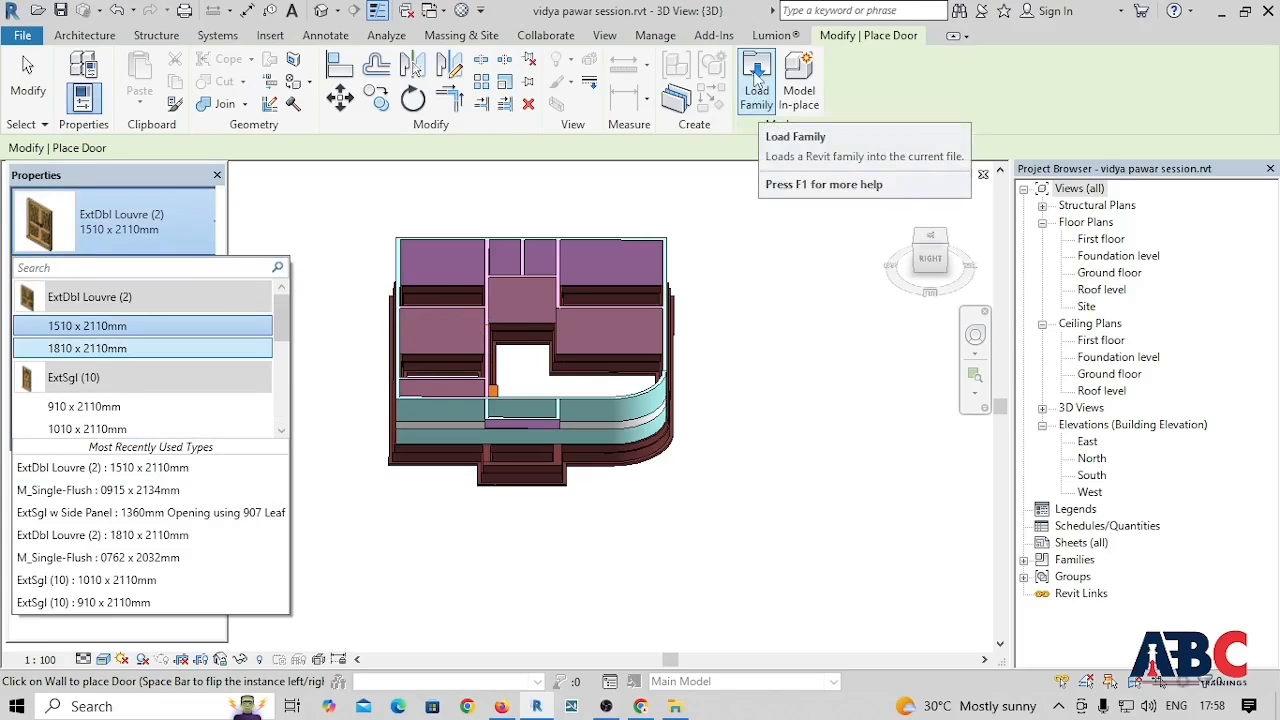
Step: Browse the Documents folder for loadable families and close it without loading any
{"action": "left_click", "coordinate": [757, 80]}
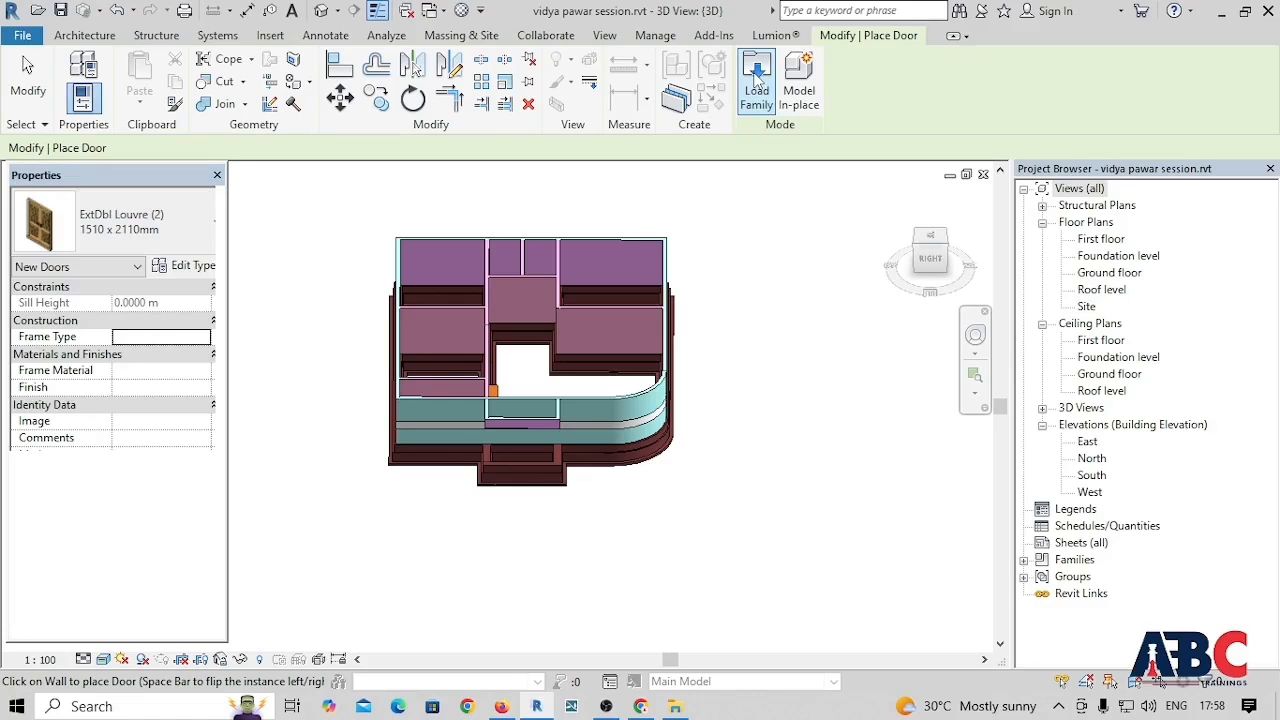
{"action": "left_click", "coordinate": [757, 80]}
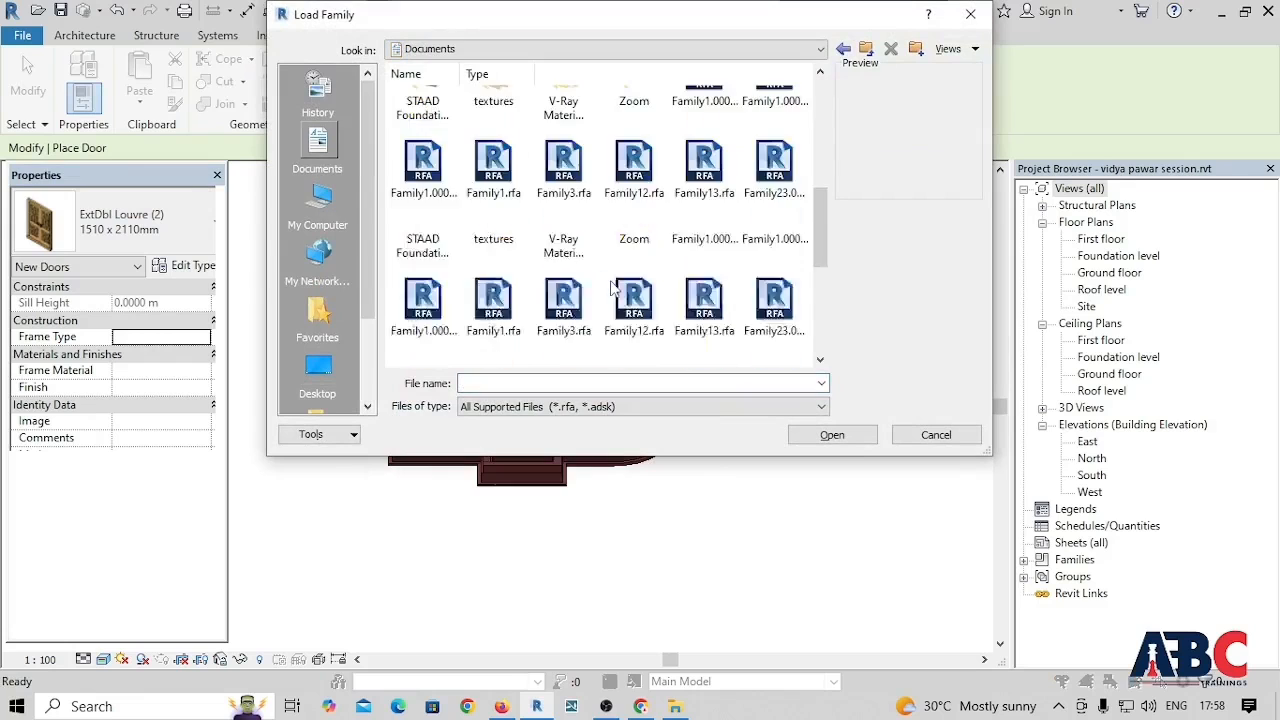
{"action": "scroll", "coordinate": [615, 278], "scroll_direction": "up", "scroll_amount": 10}
{"action": "scroll", "coordinate": [452, 293], "scroll_direction": "down", "scroll_amount": 5}
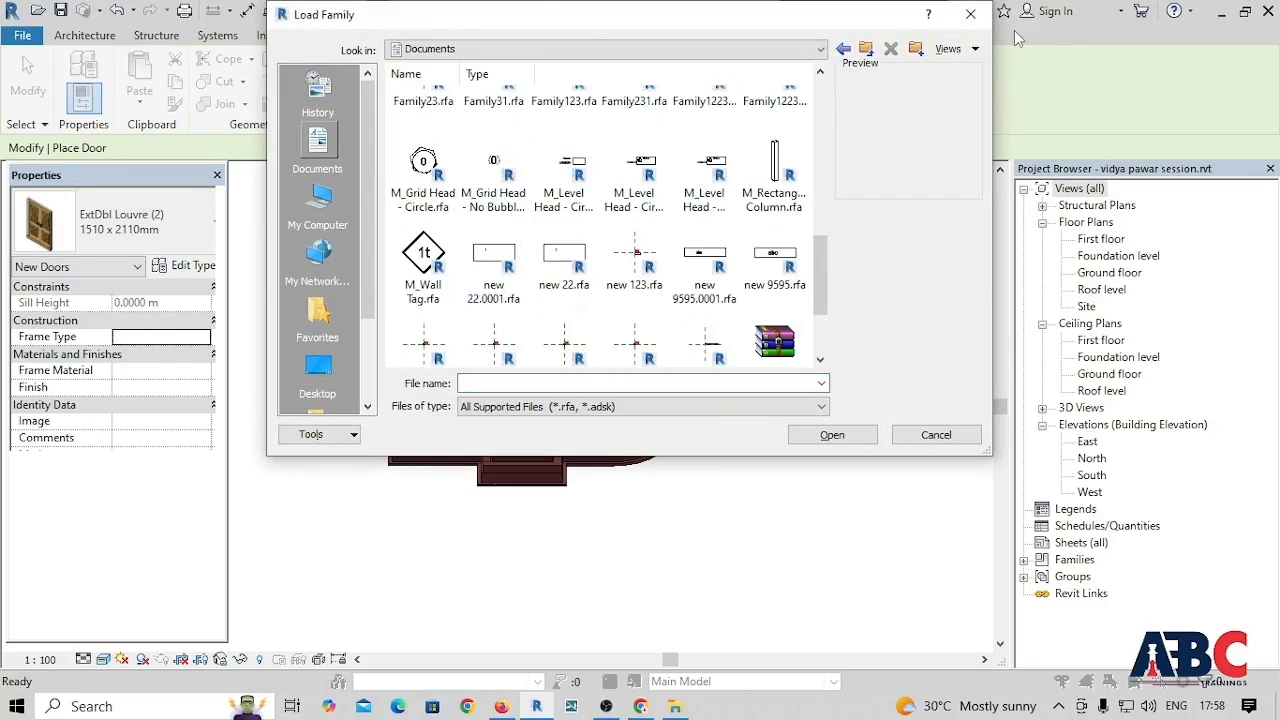
{"action": "left_click", "coordinate": [972, 14]}
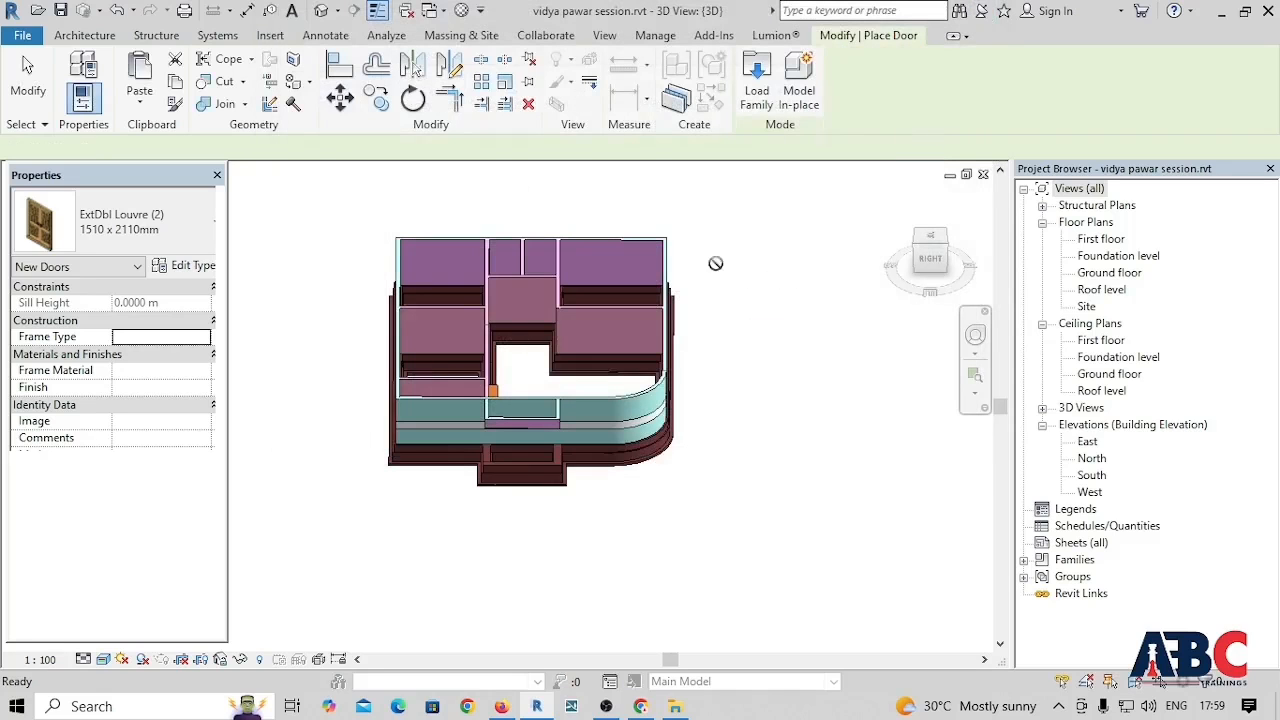
Step: Choose the ExtSgl w Side Panel door type, 1360mm Opening using 907 Leaf, for the new door
{"action": "left_click", "coordinate": [120, 222]}
{"action": "scroll", "coordinate": [95, 380], "scroll_direction": "down", "scroll_amount": 5}
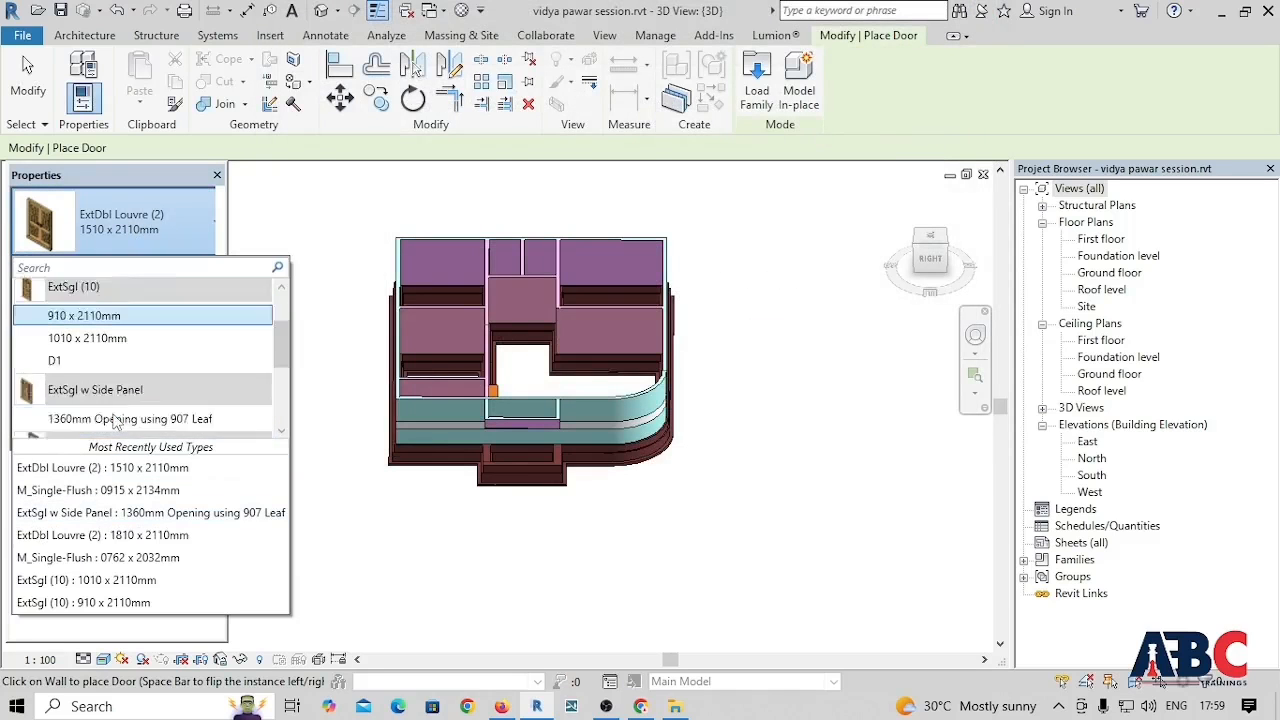
{"action": "scroll", "coordinate": [110, 405], "scroll_direction": "up", "scroll_amount": 5}
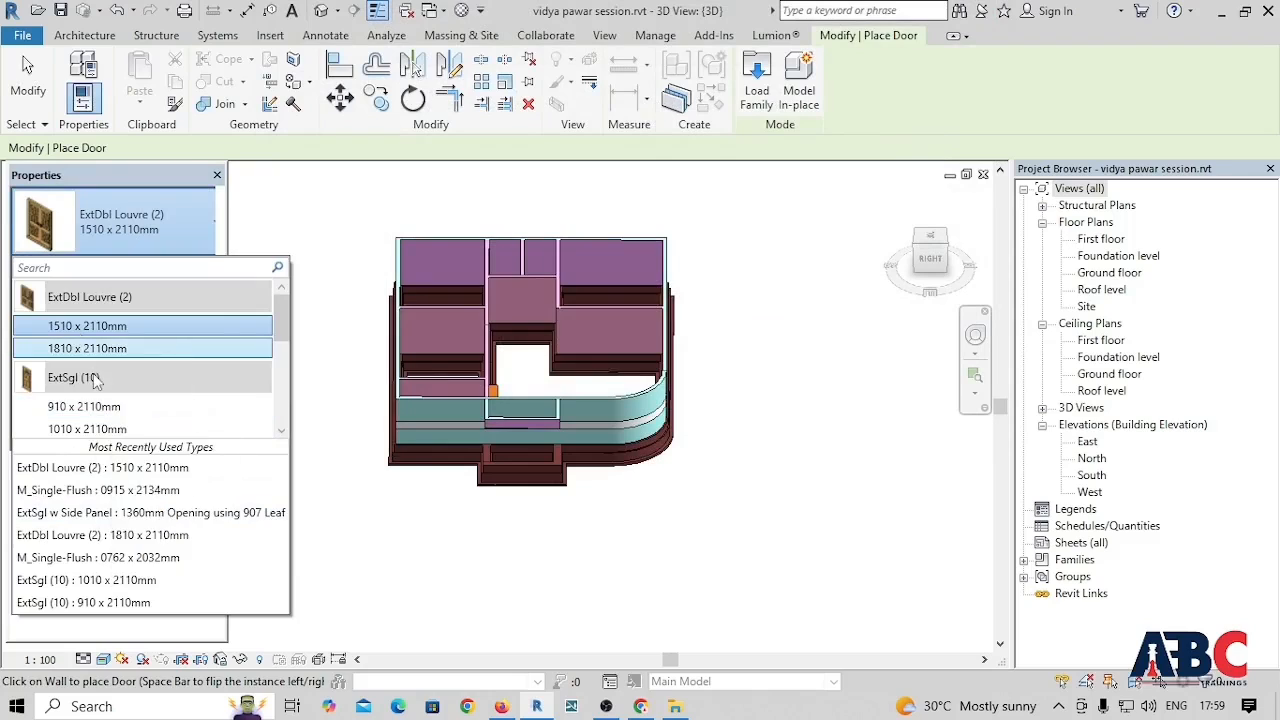
{"action": "scroll", "coordinate": [95, 385], "scroll_direction": "down", "scroll_amount": 3}
{"action": "scroll", "coordinate": [92, 395], "scroll_direction": "up", "scroll_amount": 3}
{"action": "scroll", "coordinate": [151, 357], "scroll_direction": "down", "scroll_amount": 5}
{"action": "scroll", "coordinate": [151, 357], "scroll_direction": "up", "scroll_amount": 5}
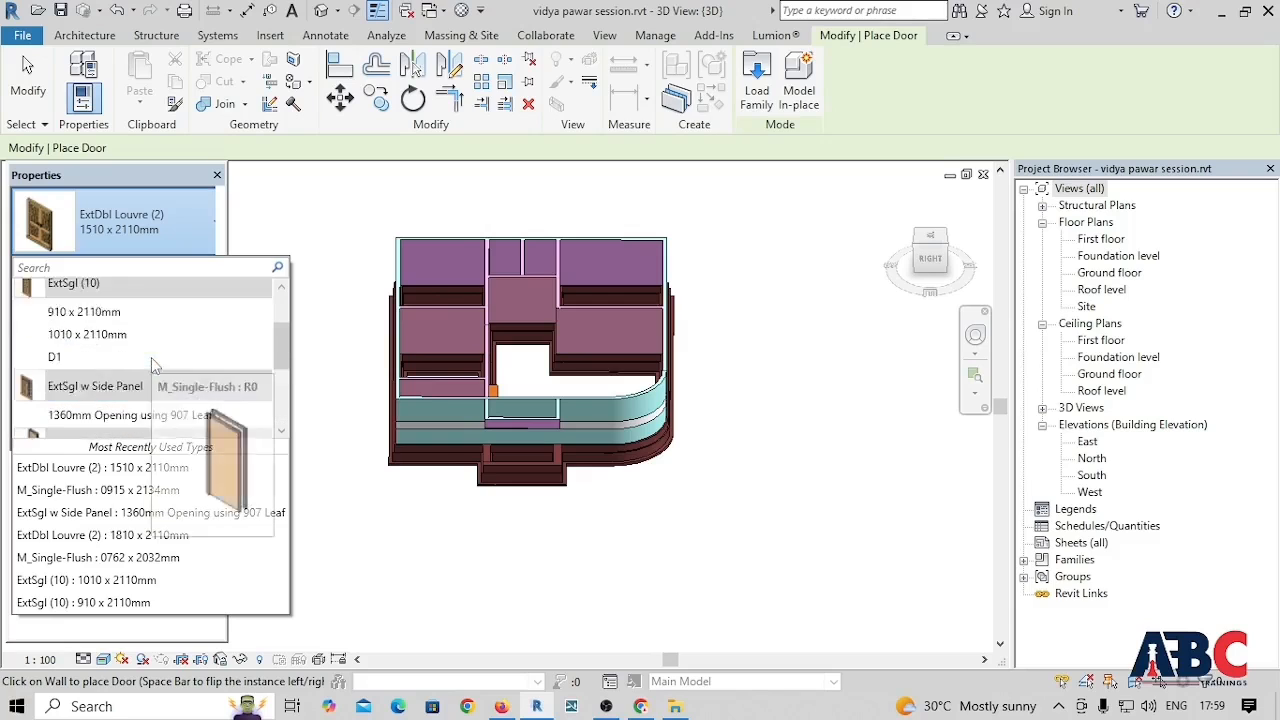
{"action": "scroll", "coordinate": [140, 362], "scroll_direction": "down", "scroll_amount": 4}
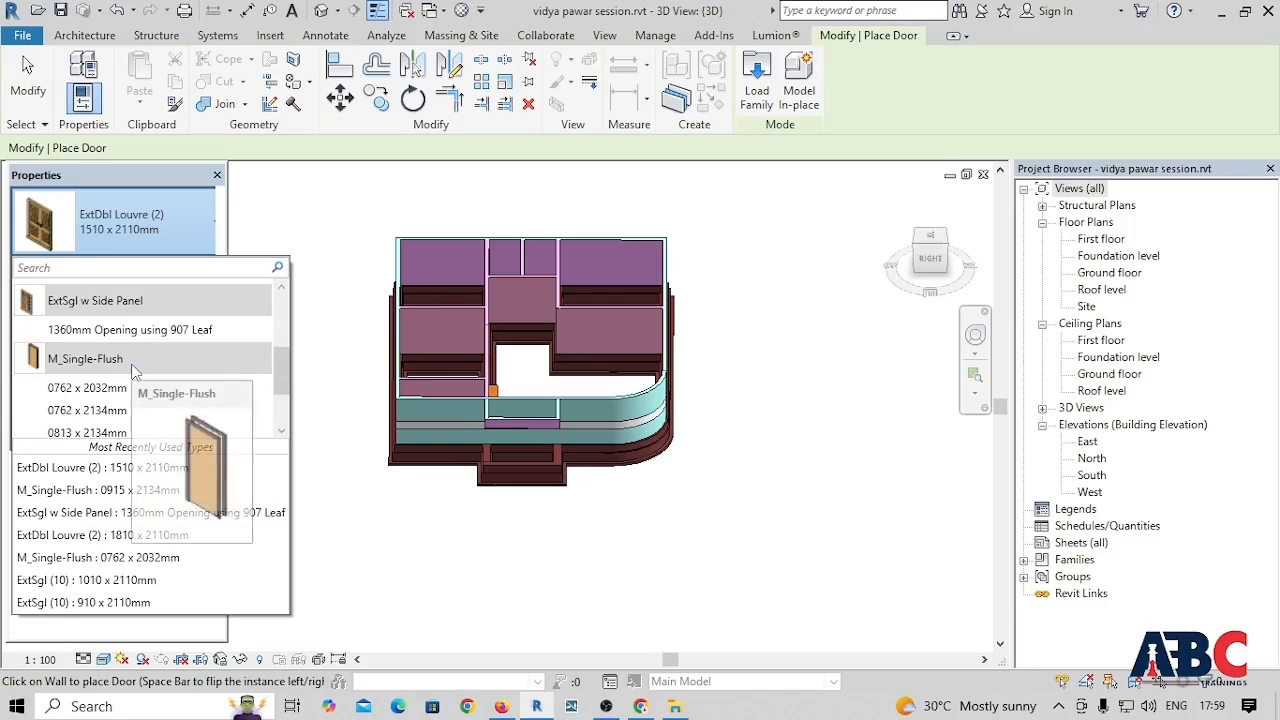
{"action": "left_click", "coordinate": [110, 333]}
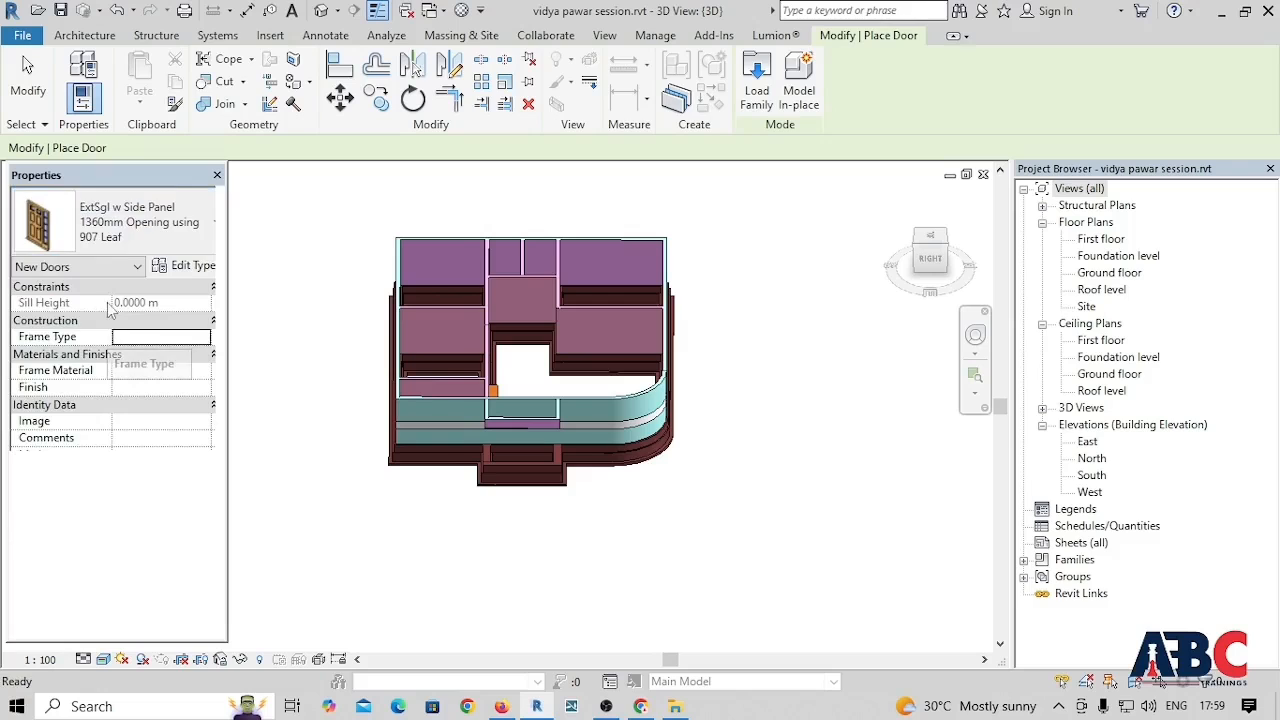
Step: On the Ground floor plan, place the side-panel door in the straight exterior wall, about 1.2 m from the adjoining interior wall
{"action": "double_click", "coordinate": [1109, 272]}
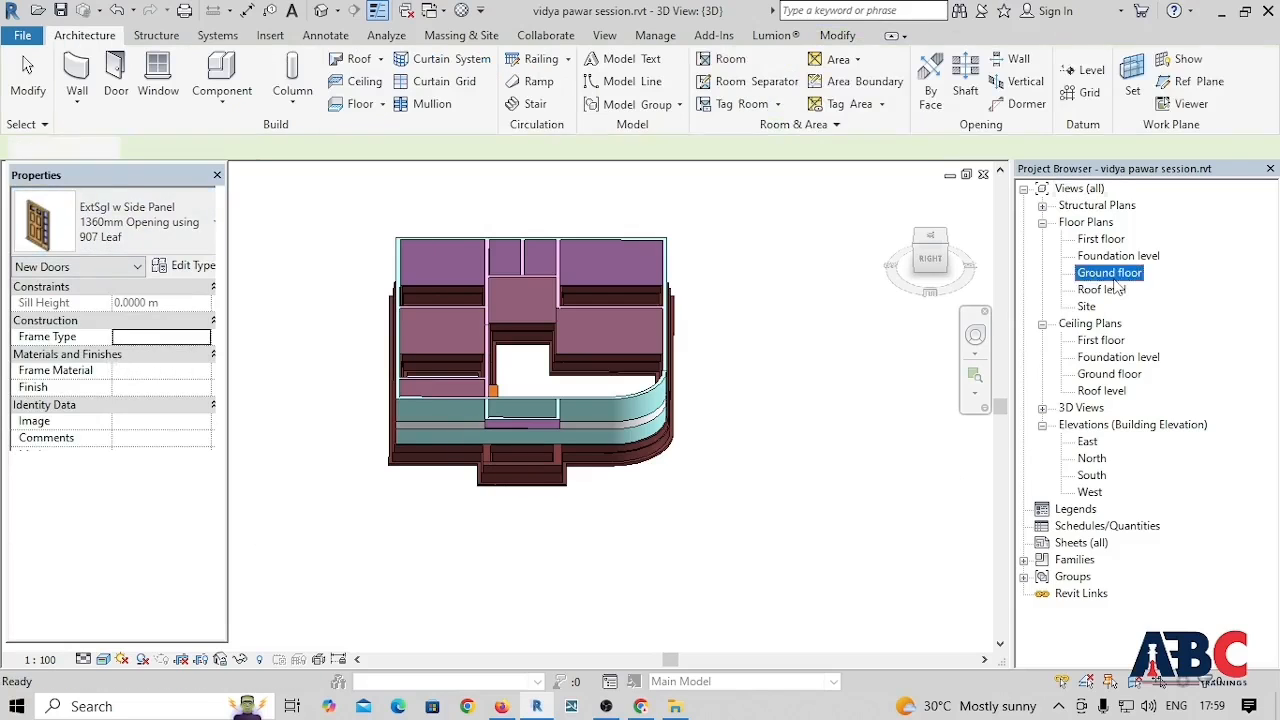
{"action": "scroll", "coordinate": [652, 453], "scroll_direction": "up", "scroll_amount": 4}
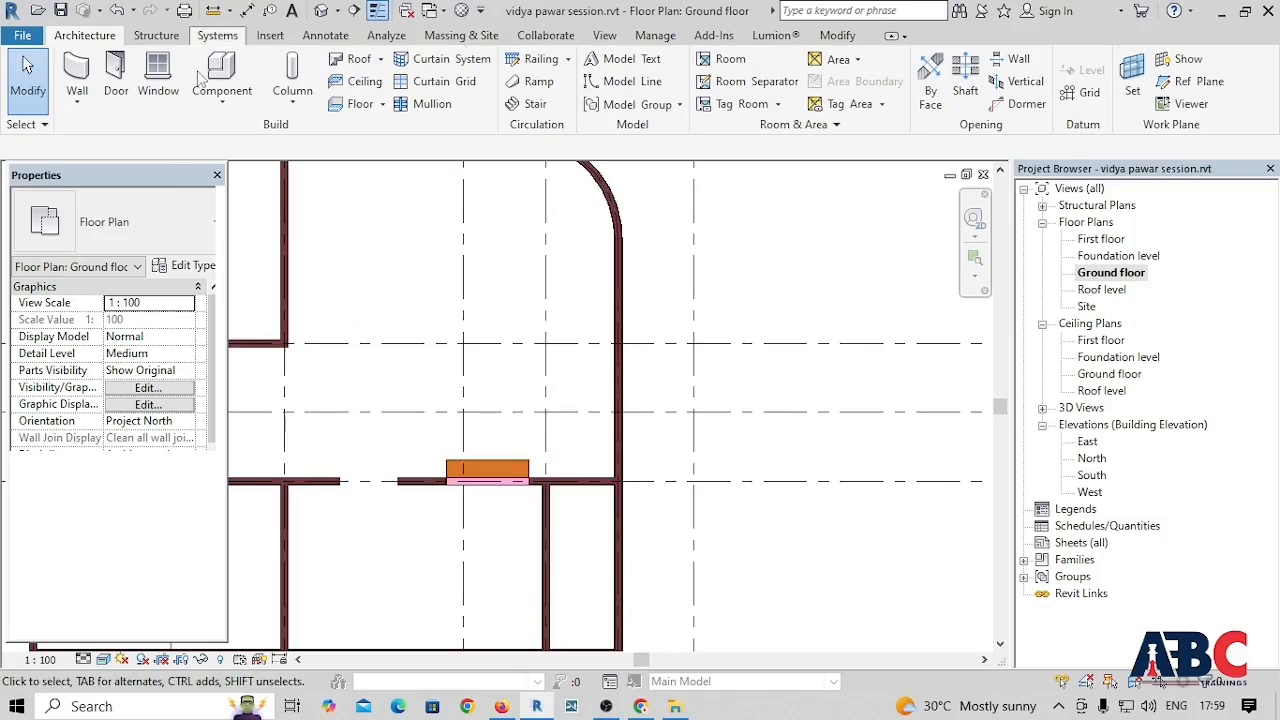
{"action": "left_click", "coordinate": [115, 85]}
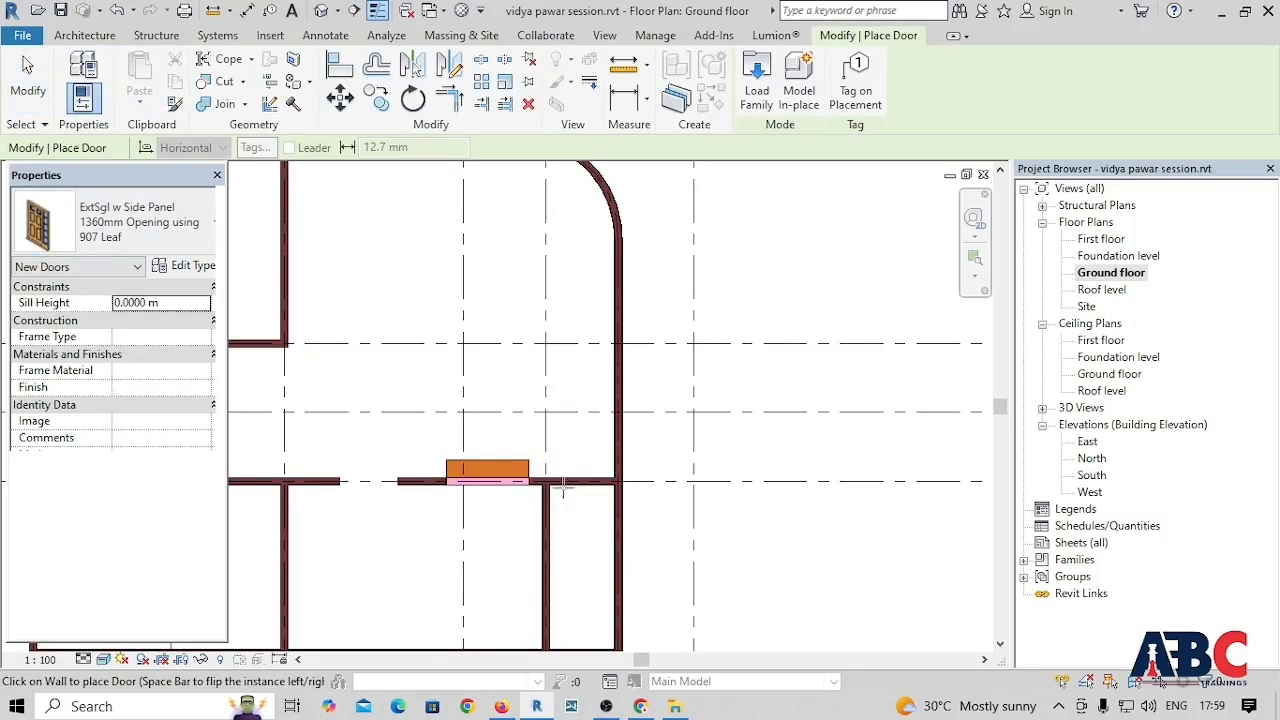
{"action": "scroll", "coordinate": [602, 446], "scroll_direction": "up", "scroll_amount": 3}
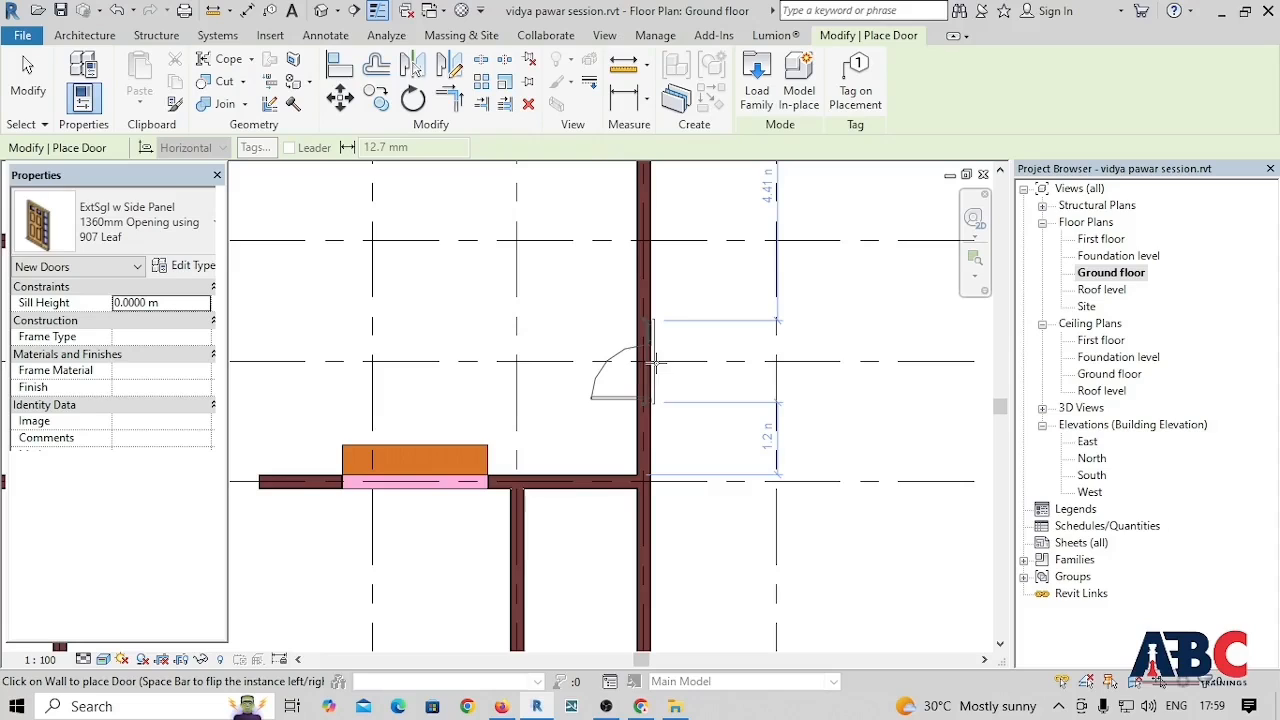
{"action": "left_click", "coordinate": [651, 361]}
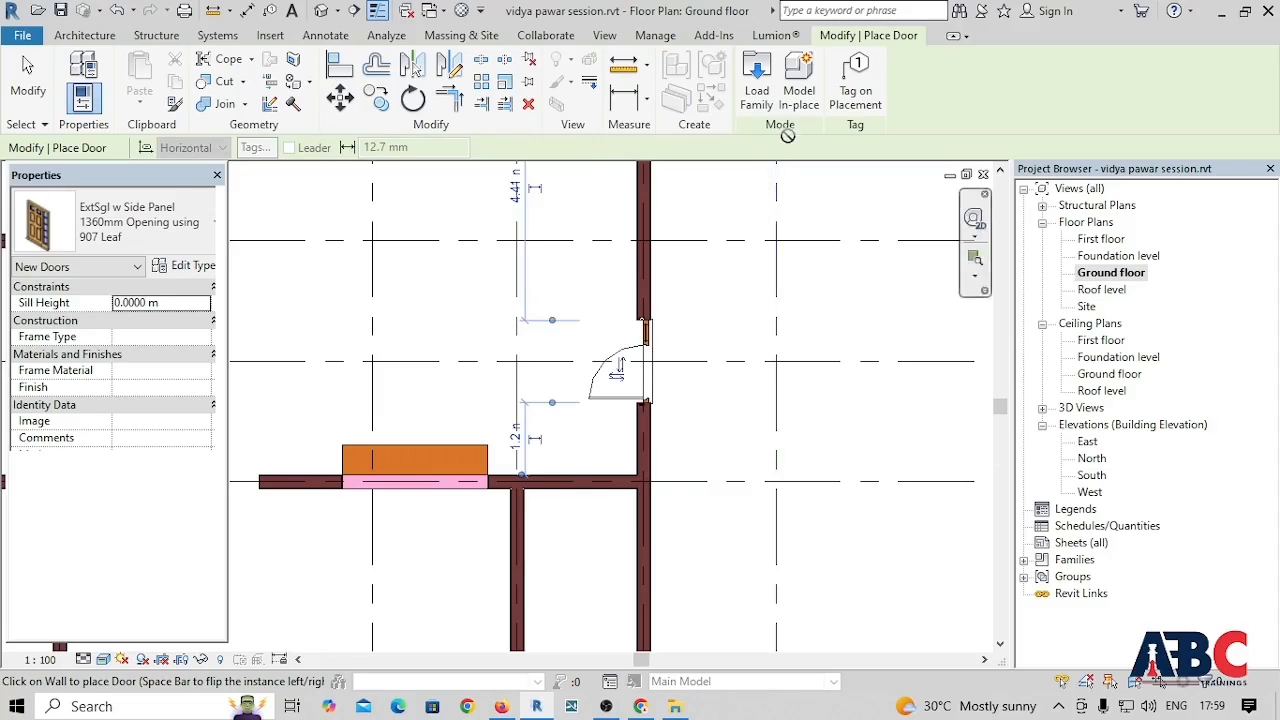
Step: Switch to the 3D view, examine the placed entrance door up close and end door placement
{"action": "left_click", "coordinate": [325, 12]}
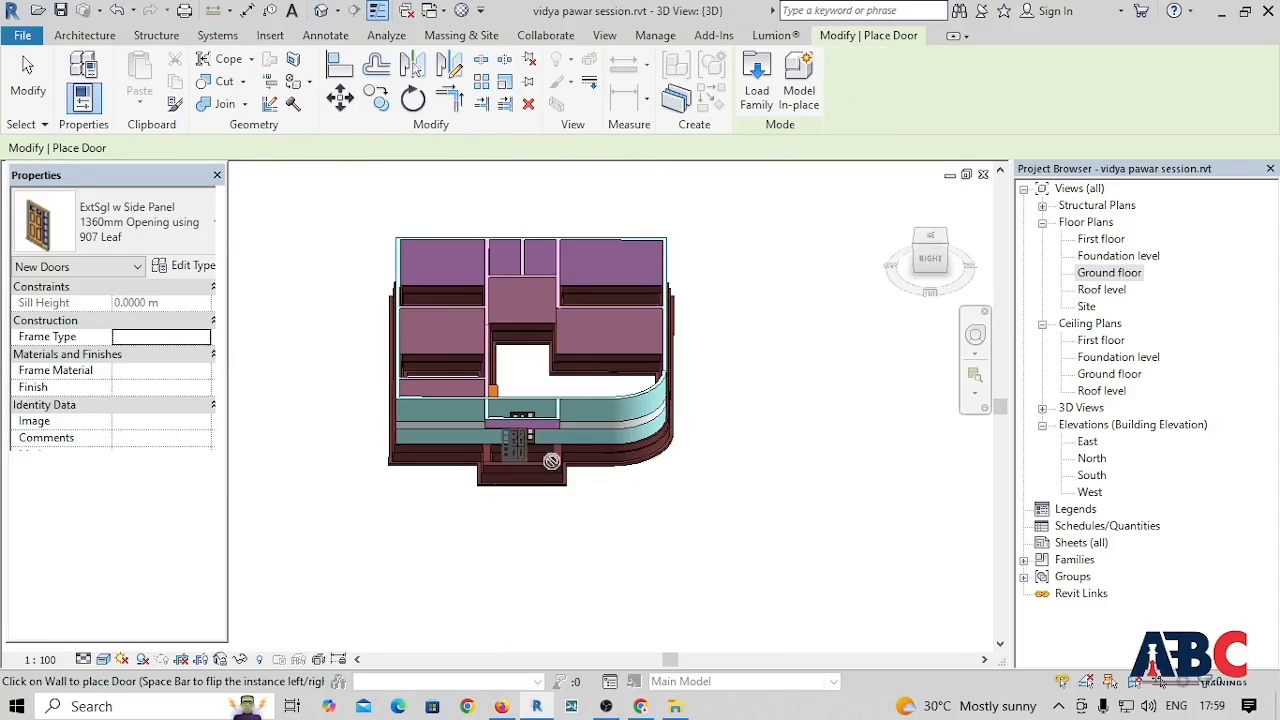
{"action": "middle_click_drag", "start_coordinate": [610, 514], "coordinate": [646, 400], "text": "shift"}
{"action": "scroll", "coordinate": [535, 426], "scroll_direction": "up", "scroll_amount": 5}
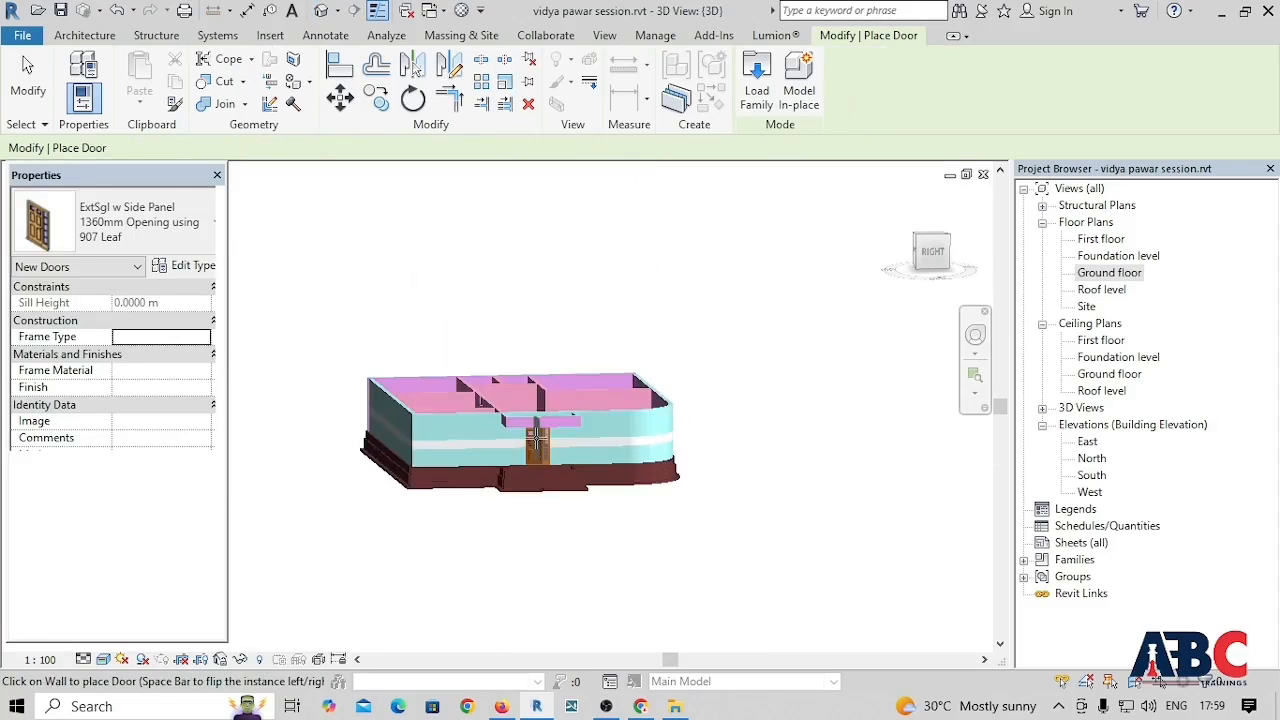
{"action": "middle_click_drag", "start_coordinate": [863, 546], "coordinate": [876, 568], "text": "shift"}
{"action": "scroll", "coordinate": [492, 428], "scroll_direction": "up", "scroll_amount": 6}
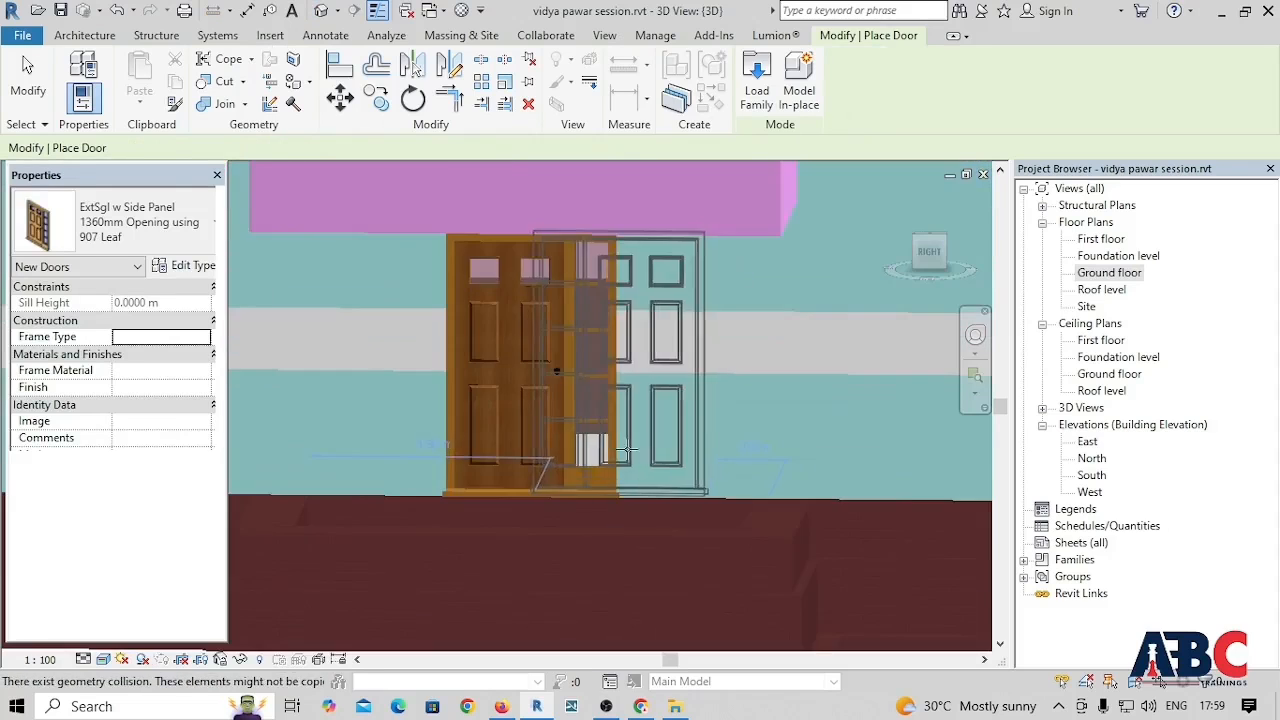
{"action": "key", "text": "Escape"}
{"action": "scroll", "coordinate": [523, 437], "scroll_direction": "up", "scroll_amount": 1}
{"action": "scroll", "coordinate": [523, 437], "scroll_direction": "down", "scroll_amount": 4}
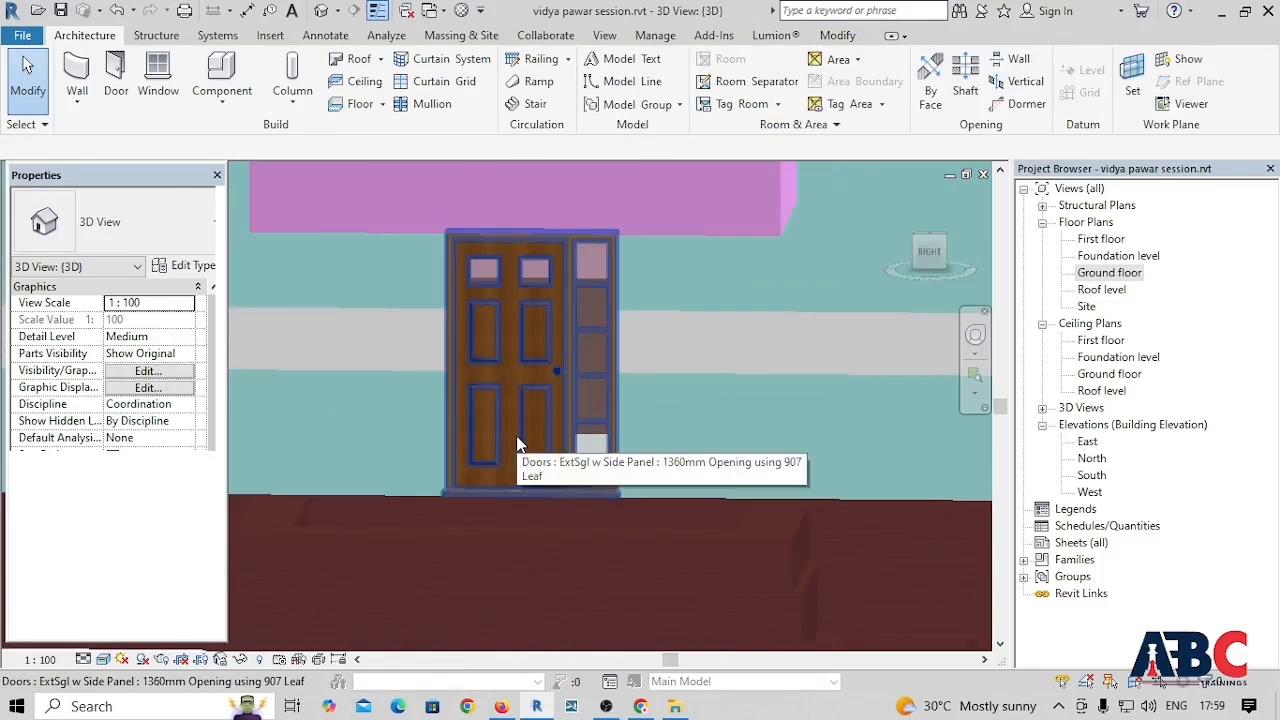
Step: Change the entrance door's type to ExtDbl Louvre (2) 1810 x 2110mm
{"action": "left_click", "coordinate": [518, 443]}
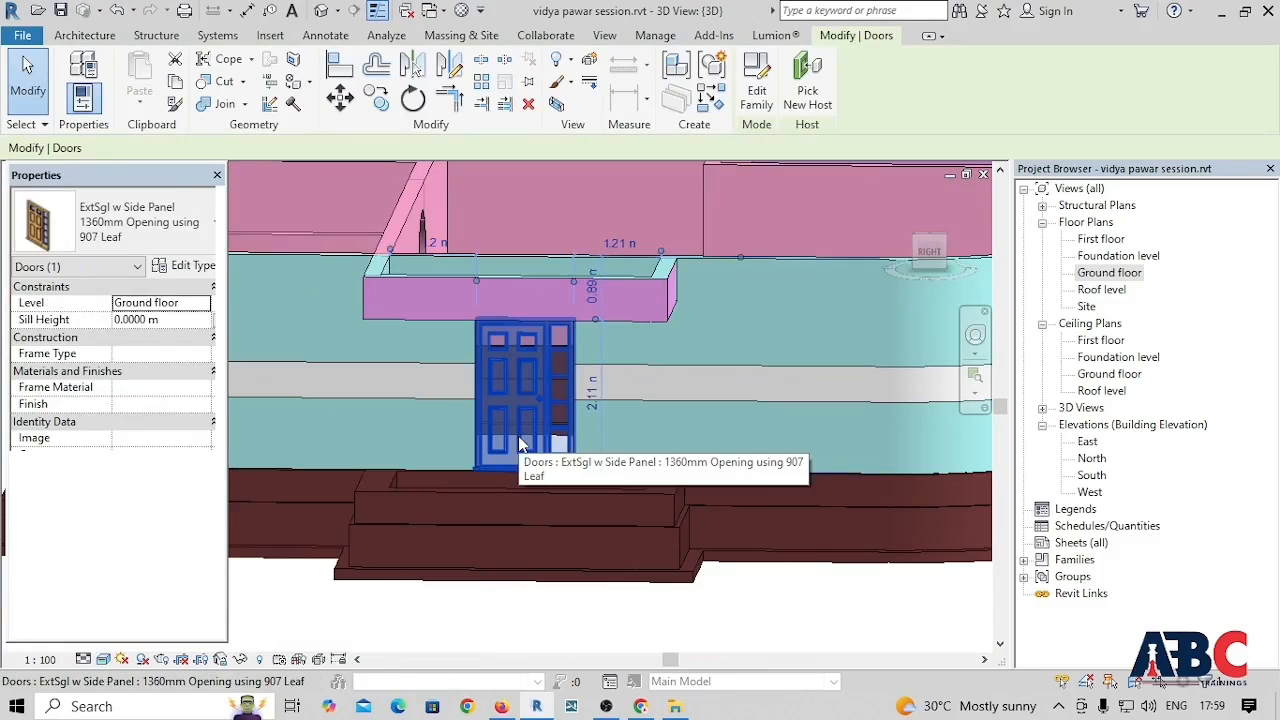
{"action": "left_click", "coordinate": [163, 223]}
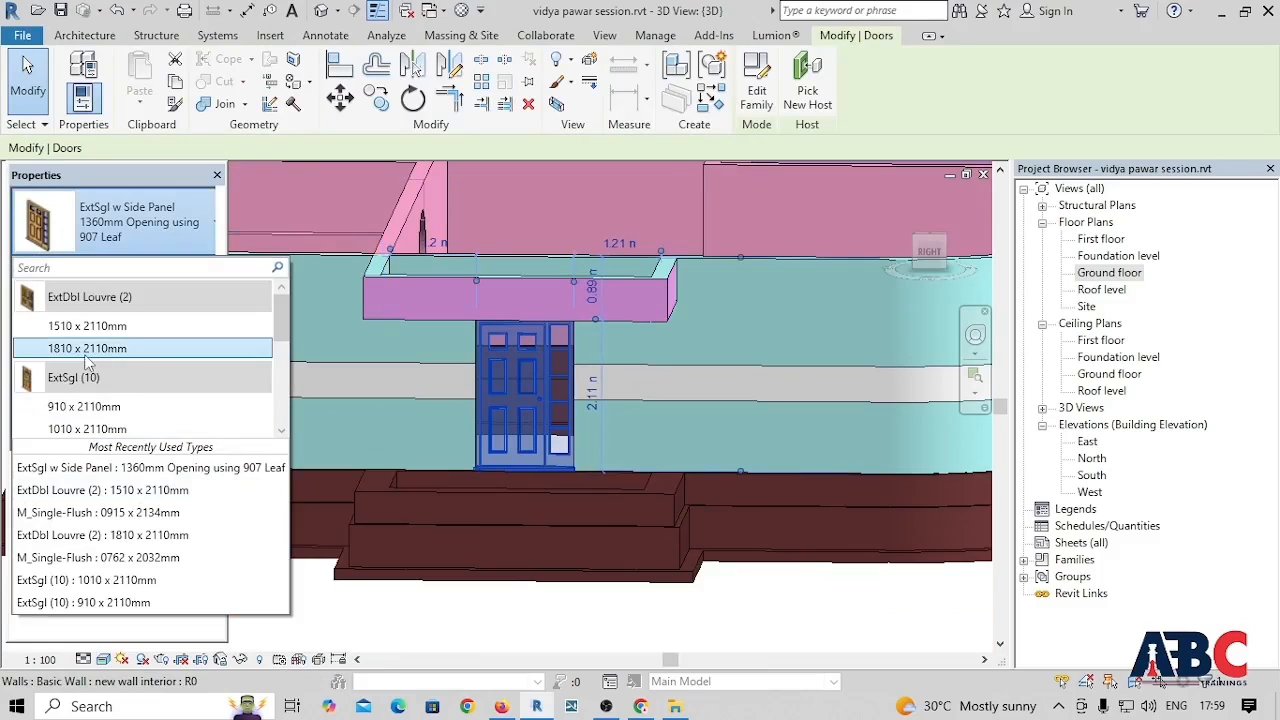
{"action": "left_click", "coordinate": [83, 355]}
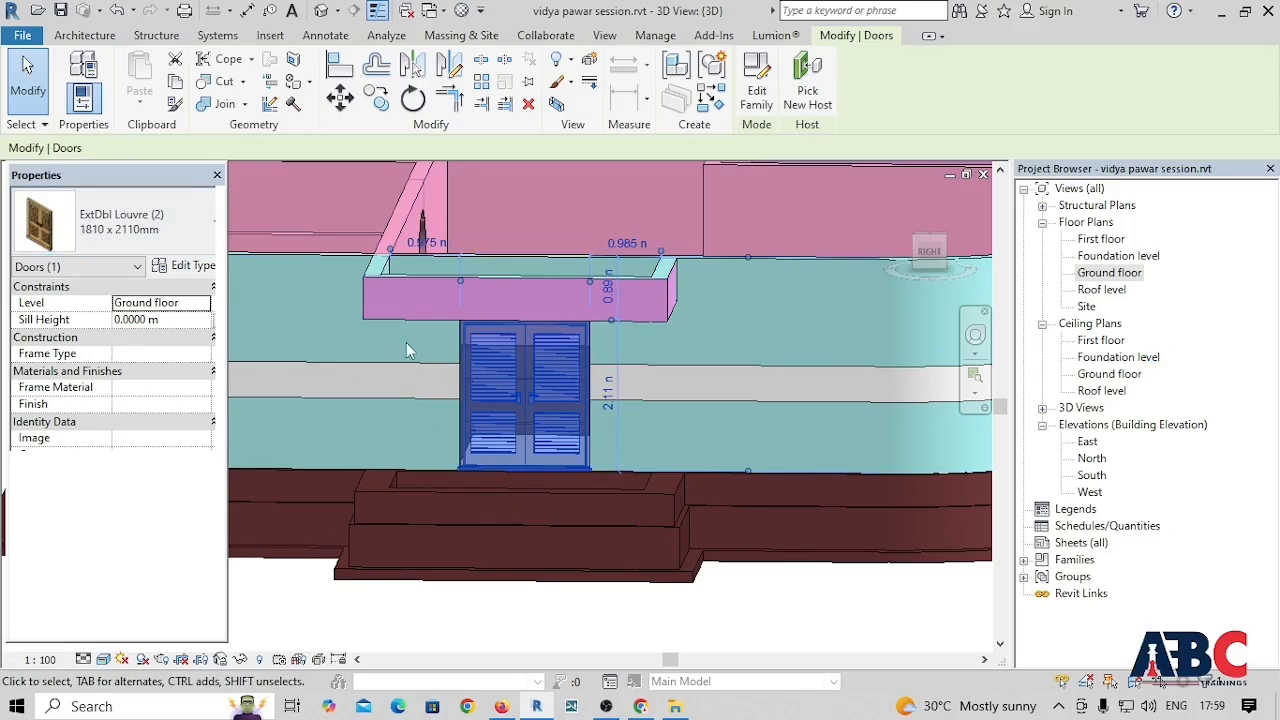
{"action": "scroll", "coordinate": [549, 510], "scroll_direction": "down", "scroll_amount": 3}
{"action": "scroll", "coordinate": [549, 510], "scroll_direction": "up", "scroll_amount": 4}
{"action": "key", "text": "Escape"}
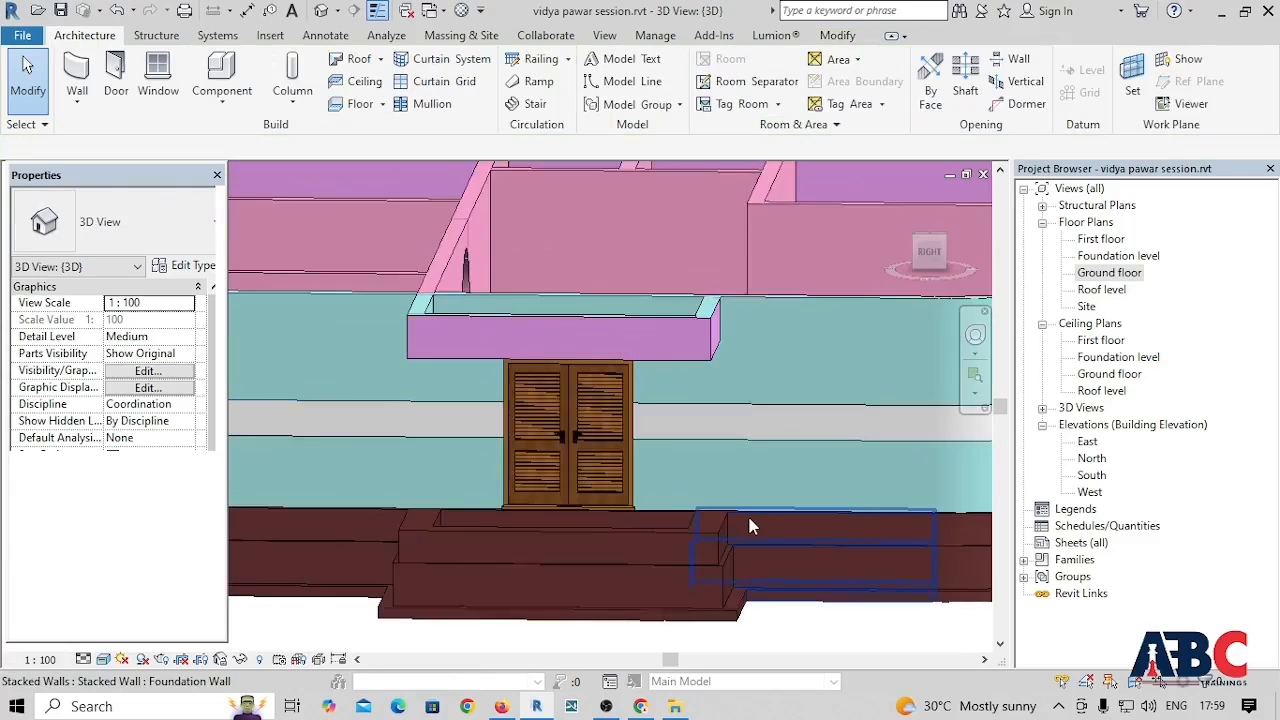
{"action": "scroll", "coordinate": [748, 510], "scroll_direction": "down", "scroll_amount": 4}
{"action": "scroll", "coordinate": [549, 450], "scroll_direction": "down", "scroll_amount": 1}
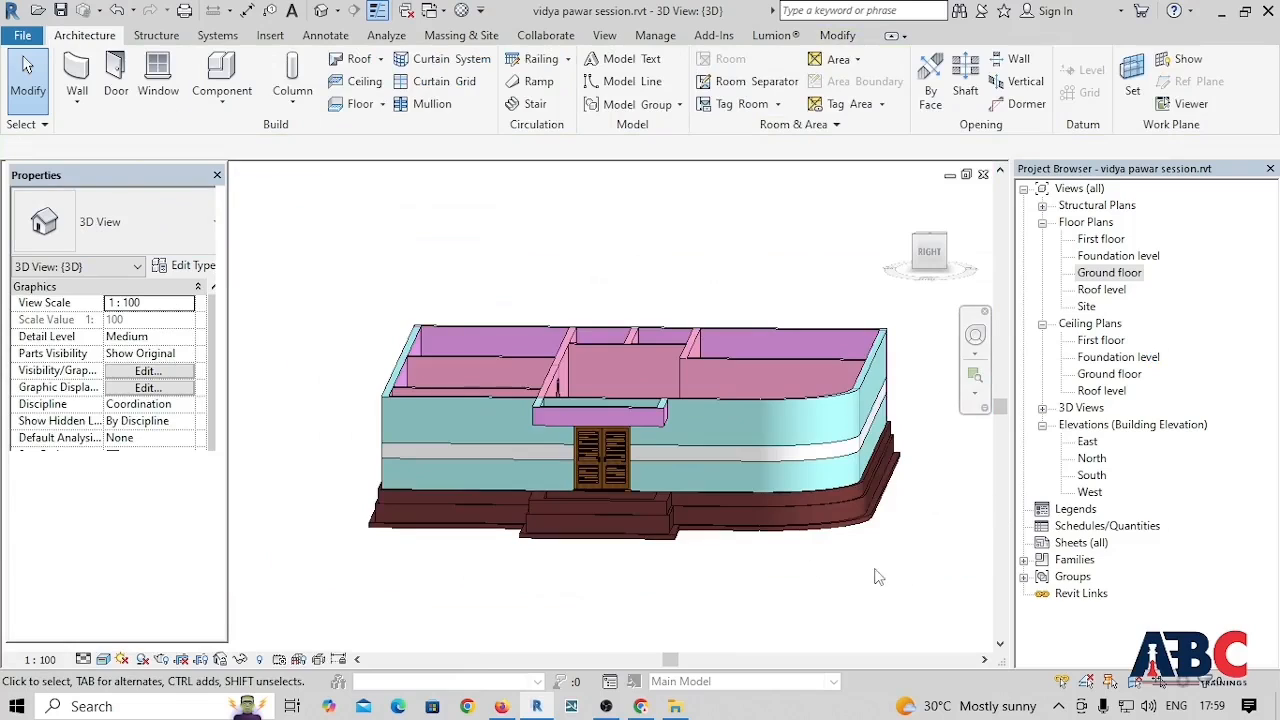
{"action": "scroll", "coordinate": [748, 323], "scroll_direction": "up", "scroll_amount": 1}
{"action": "middle_click_drag", "start_coordinate": [694, 269], "coordinate": [705, 323], "text": "shift"}
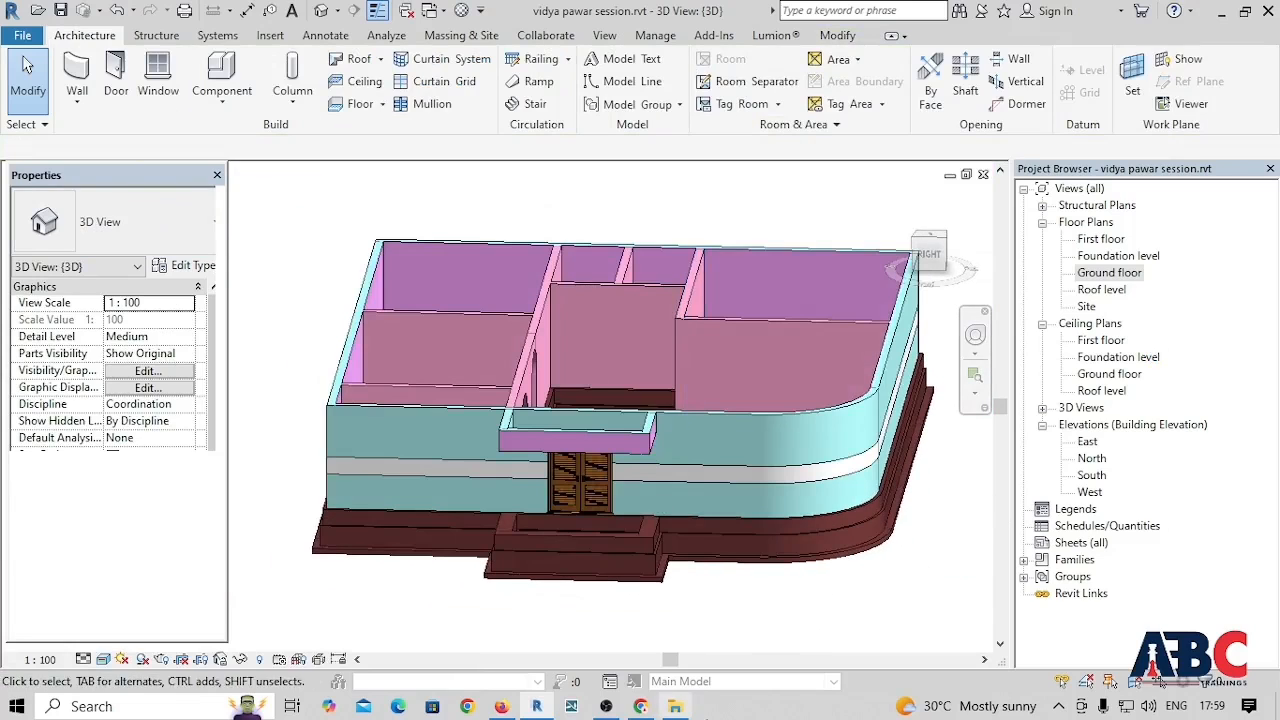
{"action": "scroll", "coordinate": [668, 262], "scroll_direction": "down", "scroll_amount": 2}
{"action": "middle_click_drag", "start_coordinate": [668, 262], "coordinate": [771, 306], "text": "shift"}
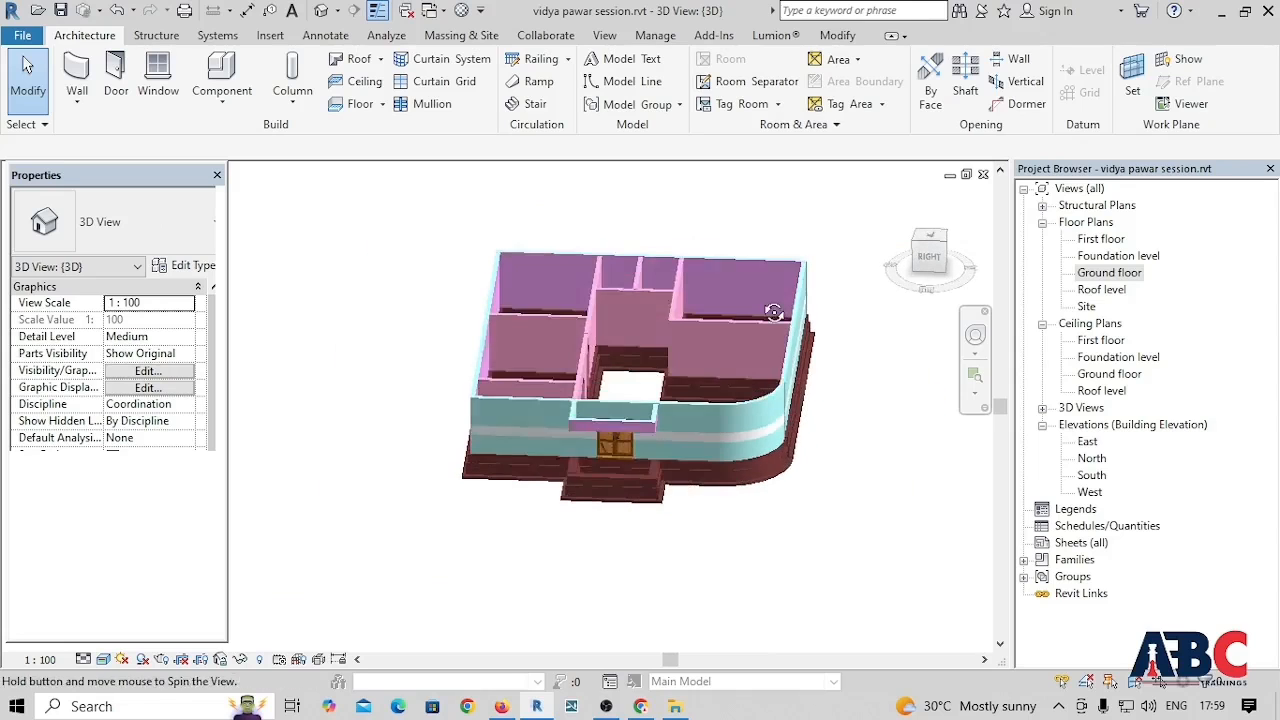
Step: Return to the Ground floor plan and choose the ExtSgl (10) 1010 x 2110mm type for a new door
{"action": "double_click", "coordinate": [1110, 273]}
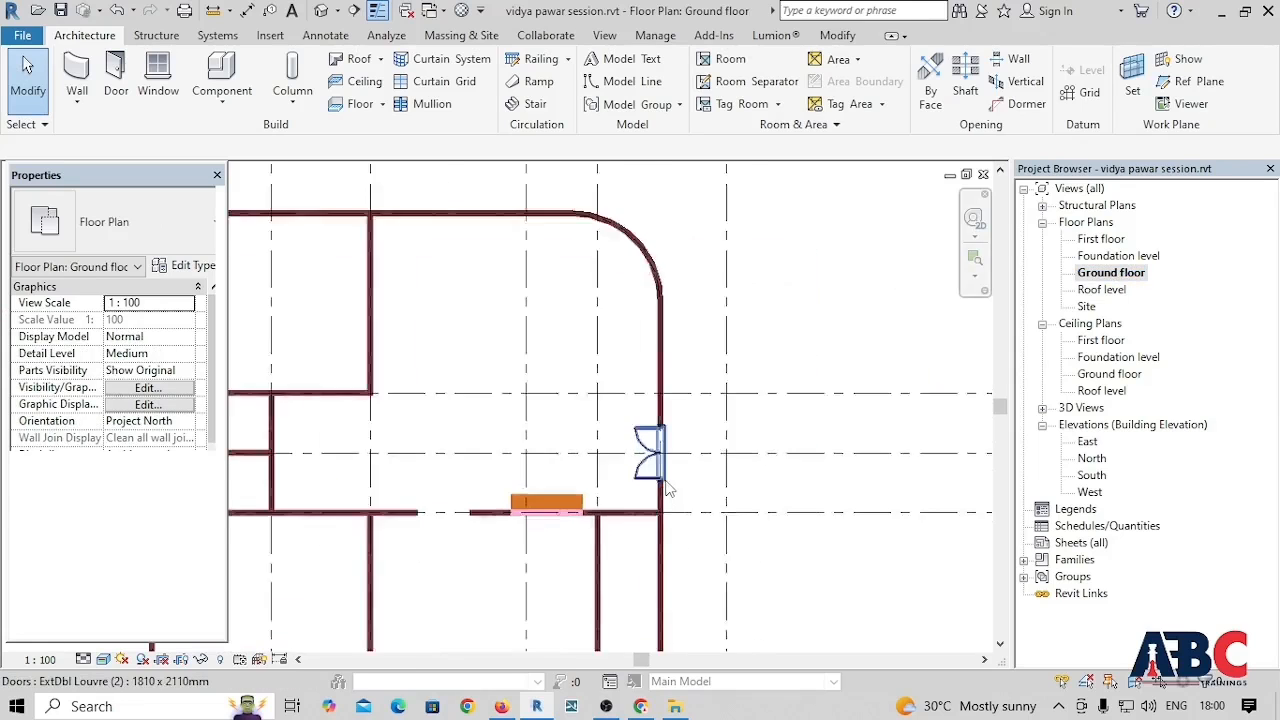
{"action": "scroll", "coordinate": [668, 487], "scroll_direction": "down", "scroll_amount": 5}
{"action": "scroll", "coordinate": [640, 440], "scroll_direction": "up", "scroll_amount": 5}
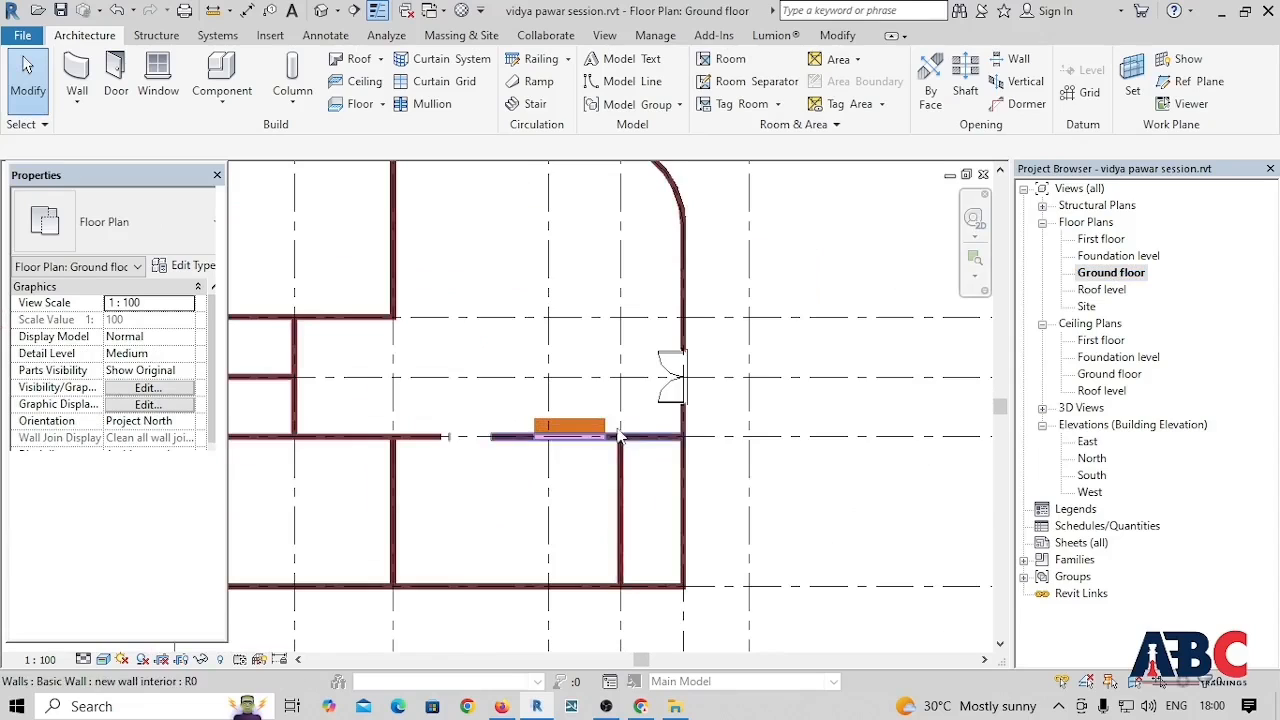
{"action": "scroll", "coordinate": [547, 478], "scroll_direction": "down", "scroll_amount": 1}
{"action": "scroll", "coordinate": [547, 478], "scroll_direction": "up", "scroll_amount": 4}
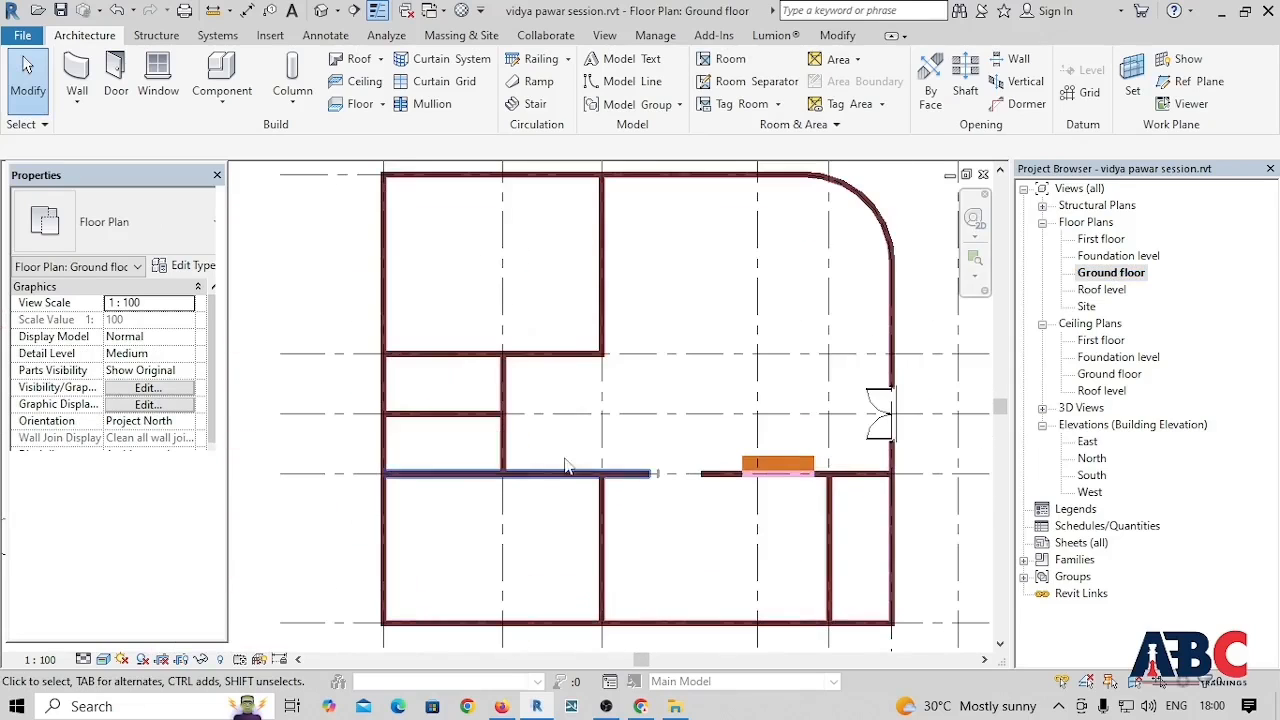
{"action": "left_click", "coordinate": [116, 80]}
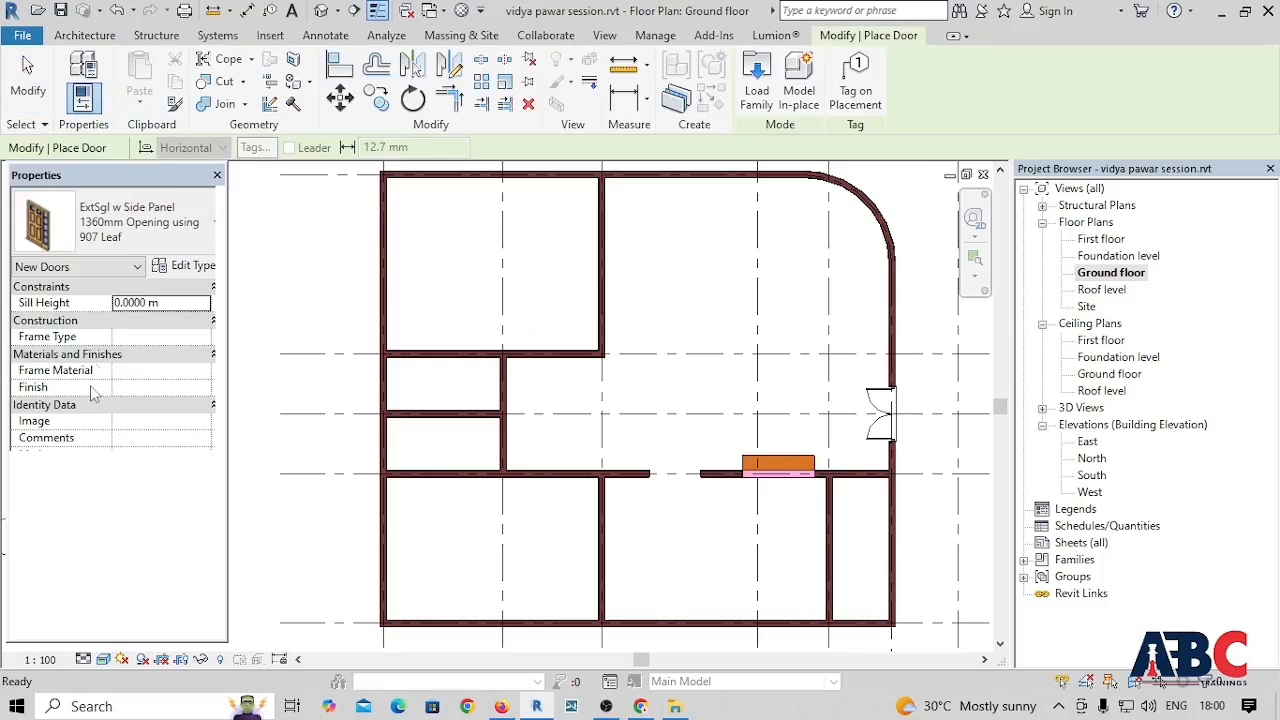
{"action": "left_click", "coordinate": [110, 245]}
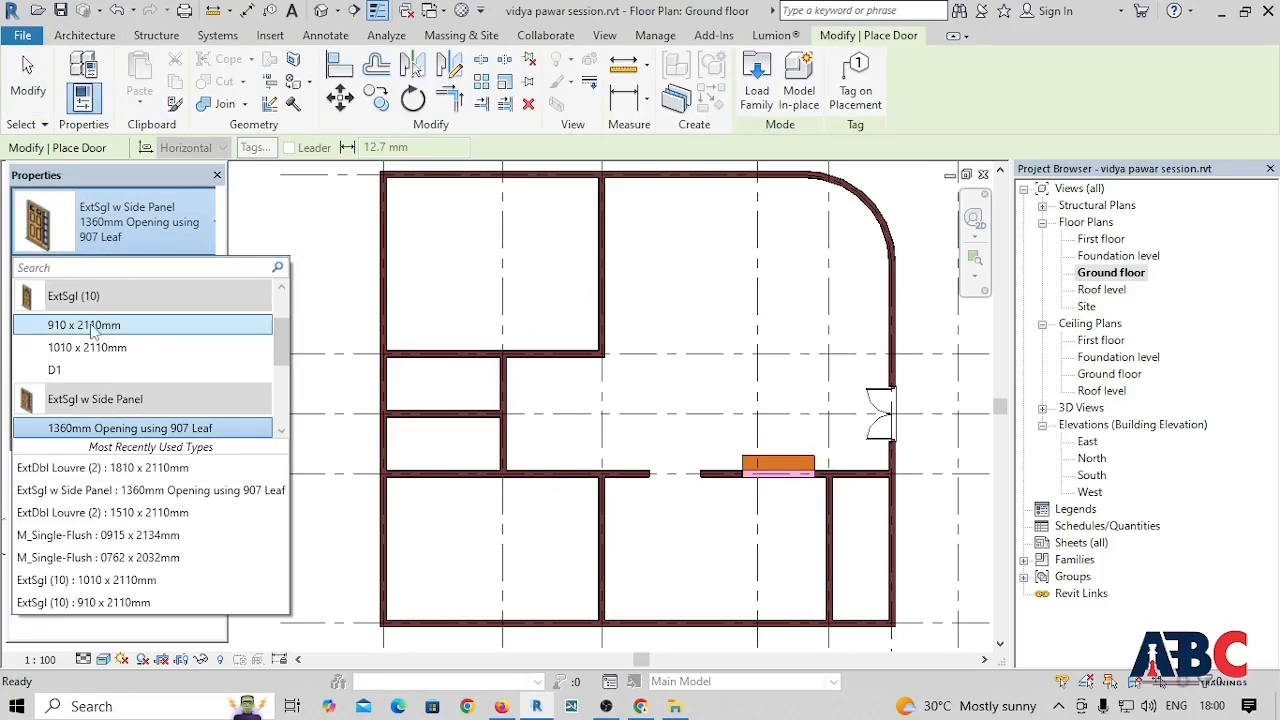
{"action": "left_click", "coordinate": [88, 347]}
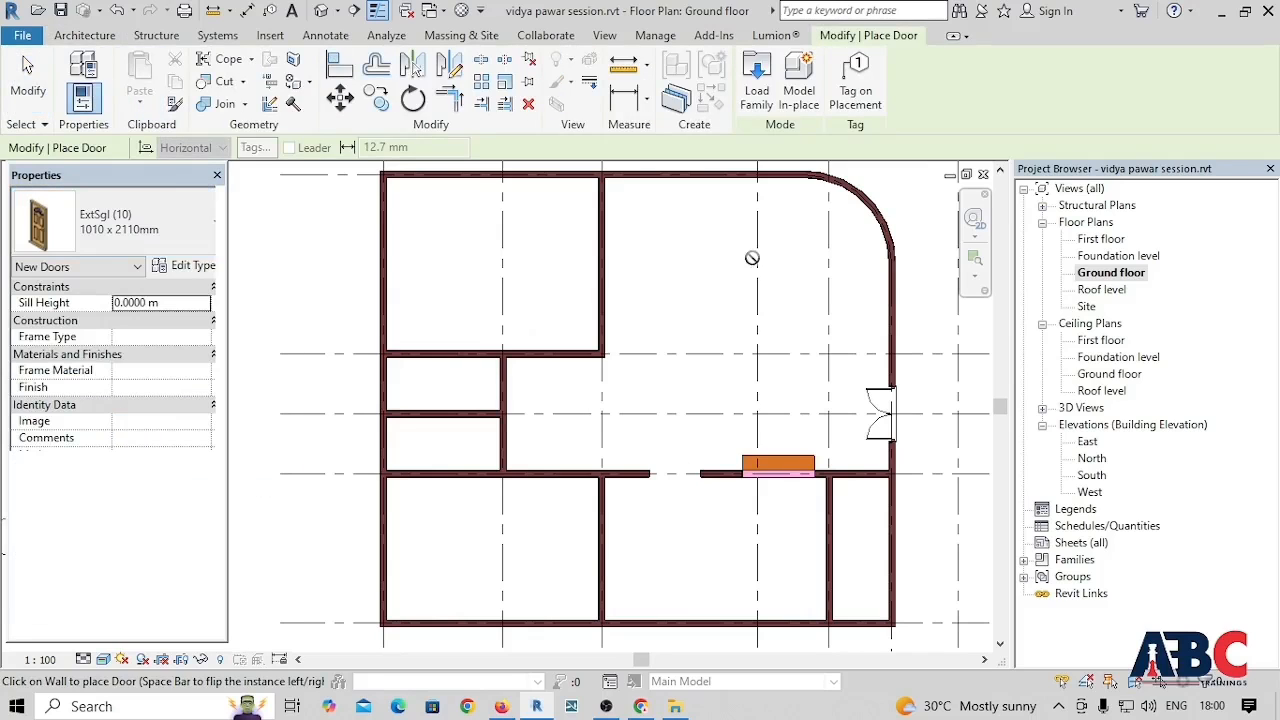
Step: Place the single door in the upper-left room's bottom wall, tight against its right-hand corner, about 2.06 m from the small rooms' partition
{"action": "scroll", "coordinate": [608, 342], "scroll_direction": "up", "scroll_amount": 2}
{"action": "scroll", "coordinate": [608, 342], "scroll_direction": "up", "scroll_amount": 1}
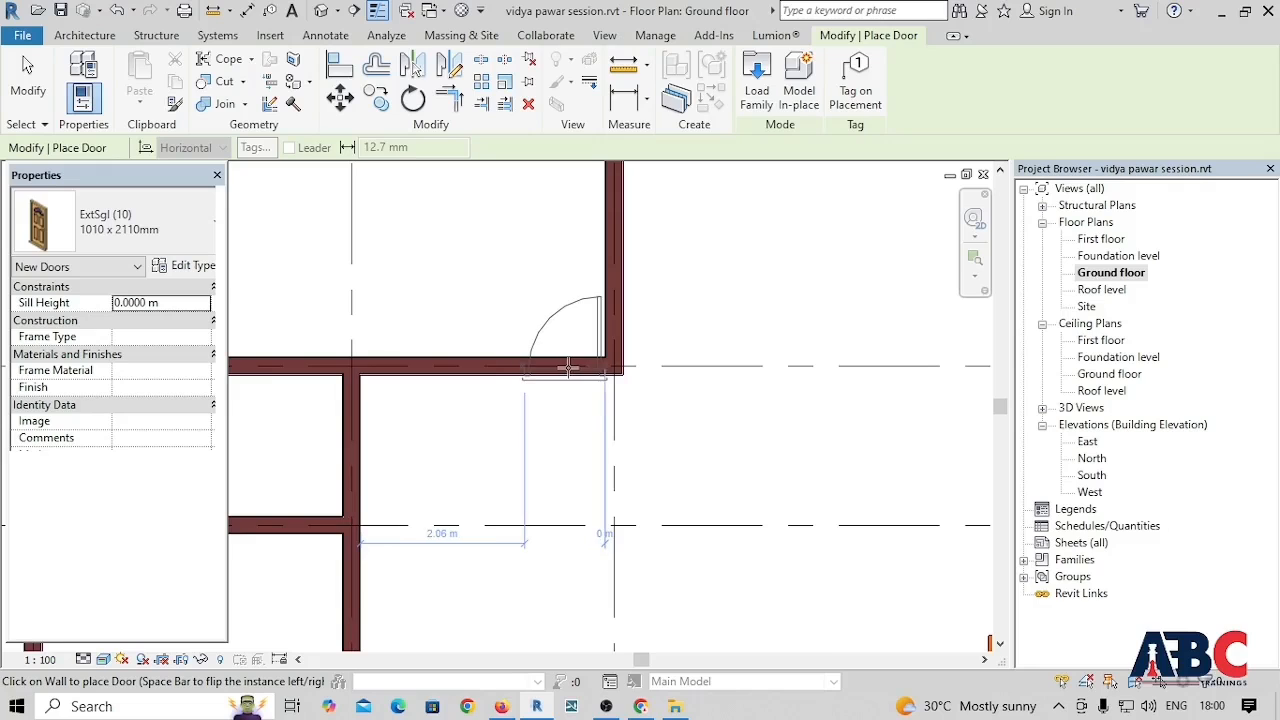
{"action": "left_click", "coordinate": [568, 368]}
{"action": "scroll", "coordinate": [560, 450], "scroll_direction": "down", "scroll_amount": 3}
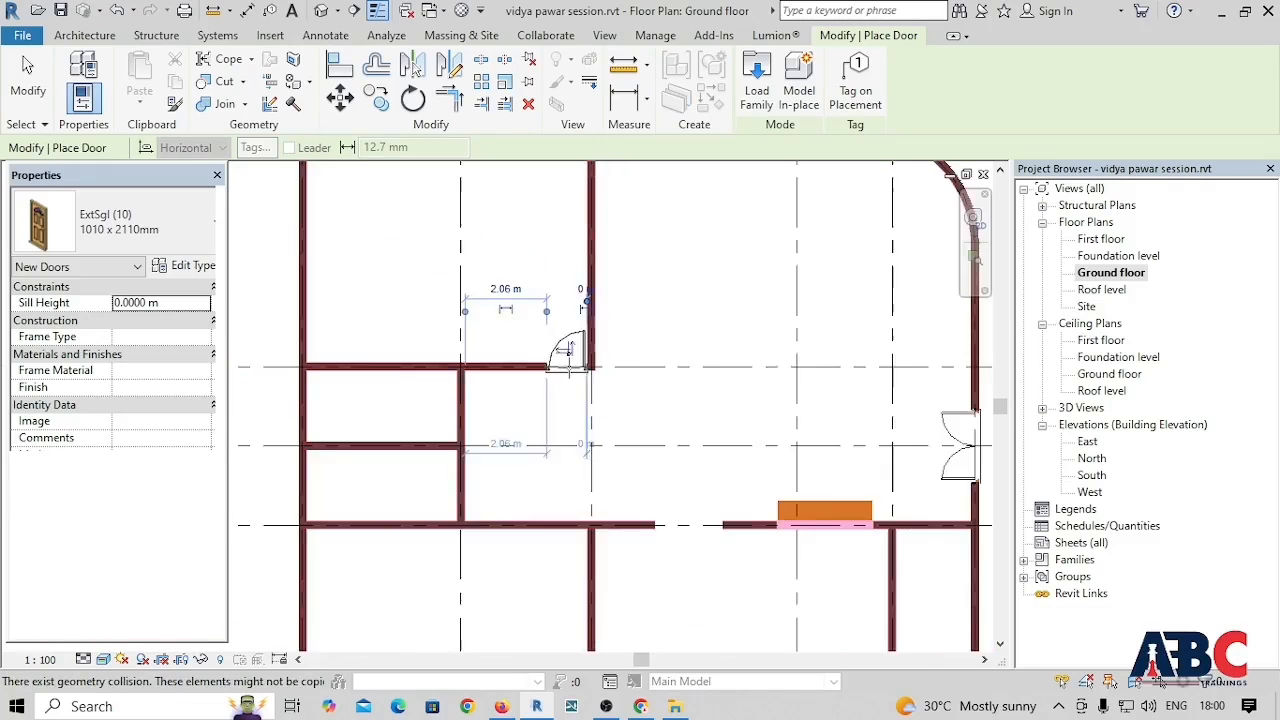
Step: Place another single door in the lower-left room's top wall, about 0.16 m from the vertical interior wall, and end door placement
{"action": "scroll", "coordinate": [554, 492], "scroll_direction": "up", "scroll_amount": 1}
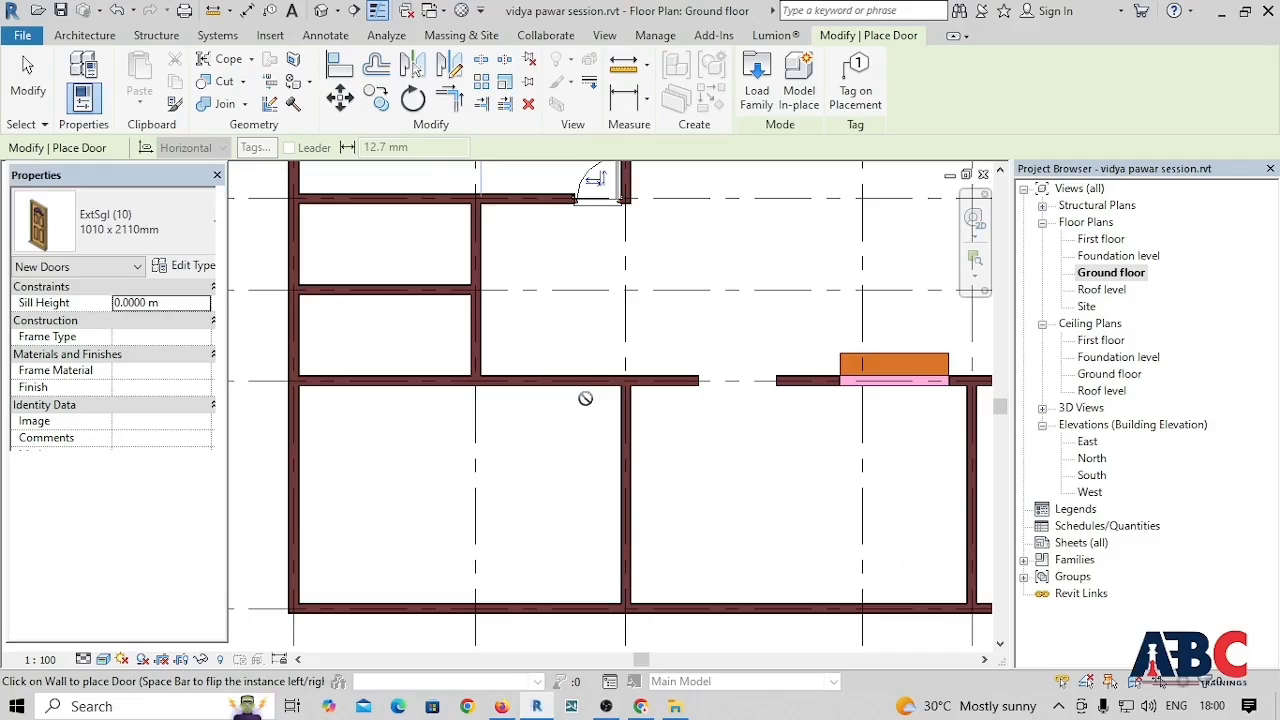
{"action": "scroll", "coordinate": [585, 398], "scroll_direction": "up", "scroll_amount": 4}
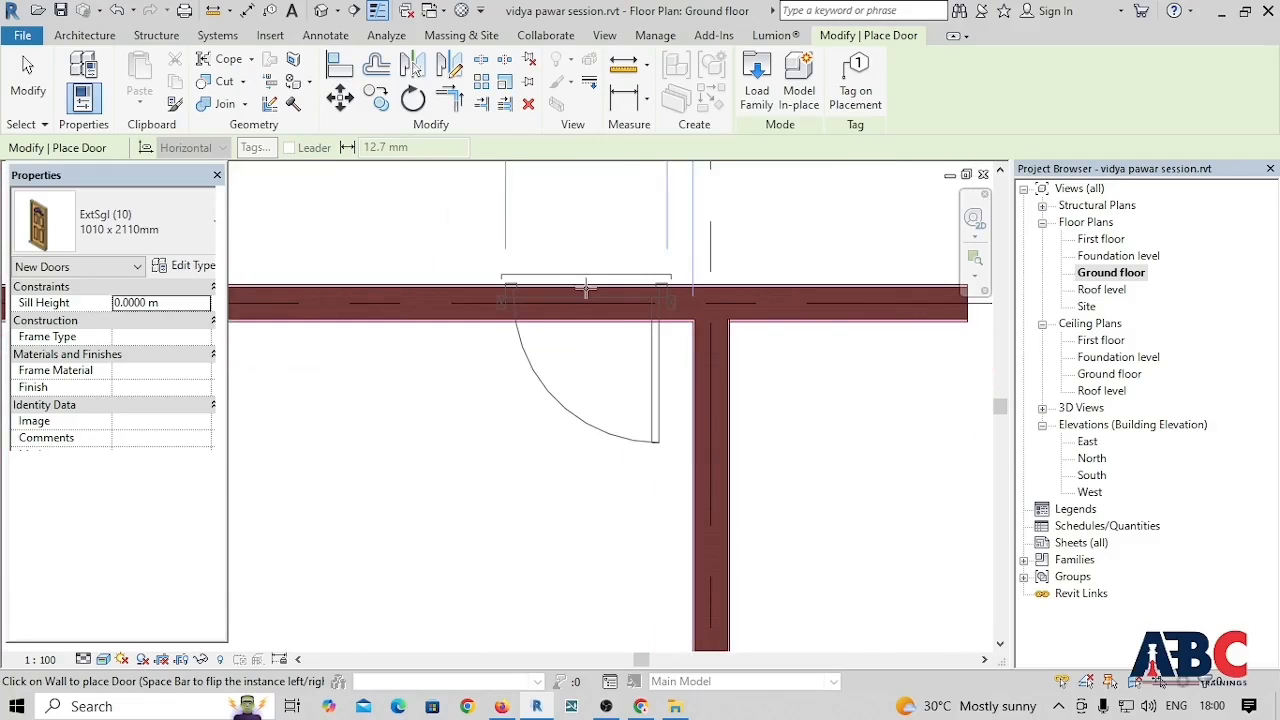
{"action": "left_click", "coordinate": [587, 289]}
{"action": "scroll", "coordinate": [645, 415], "scroll_direction": "down", "scroll_amount": 2}
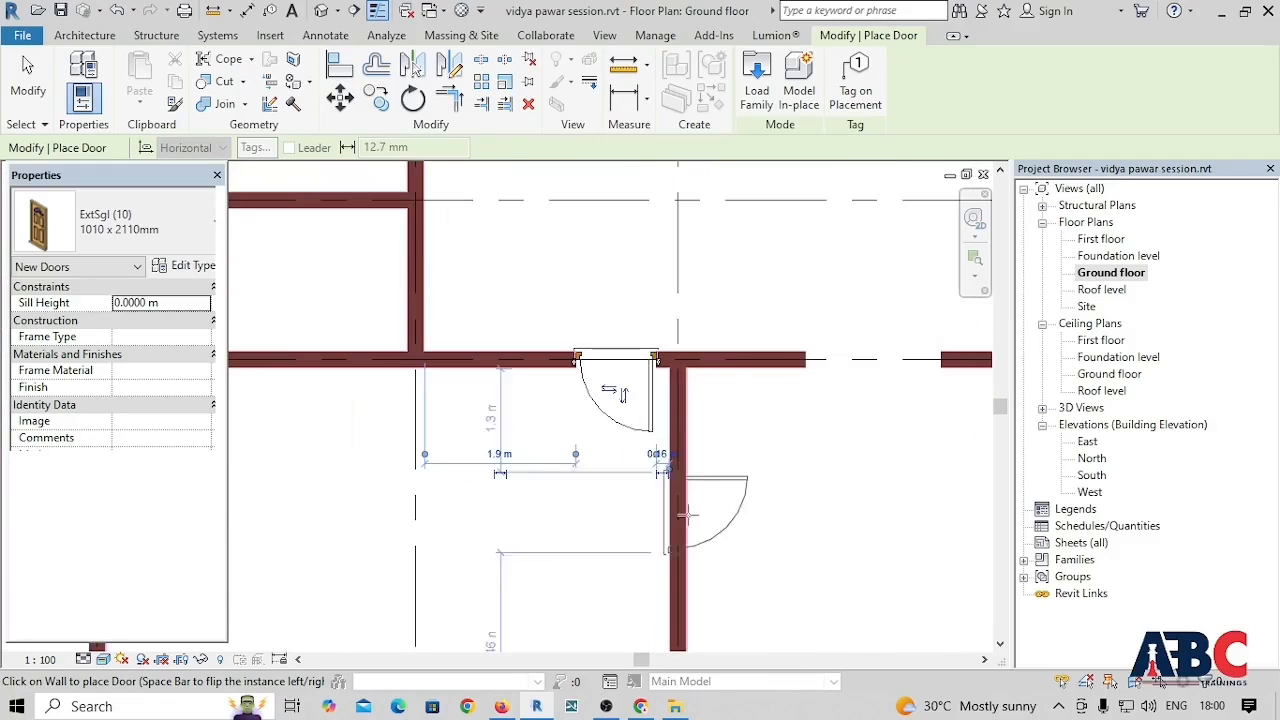
{"action": "key", "text": "Escape"}
{"action": "key", "text": "Escape"}
Step: Move the lower-left room's door about 0.115 m along its wall toward the vertical interior wall
{"action": "left_click", "coordinate": [658, 428]}
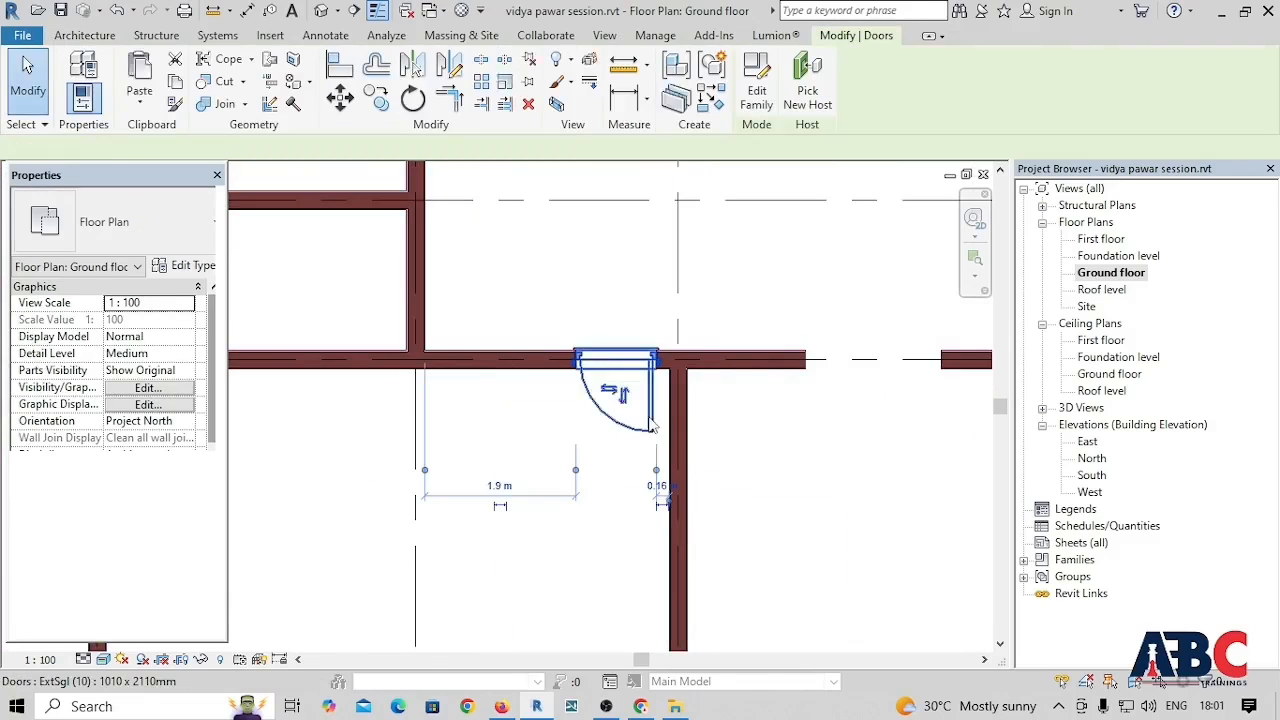
{"action": "left_click", "coordinate": [342, 98]}
{"action": "scroll", "coordinate": [714, 514], "scroll_direction": "up", "scroll_amount": 2}
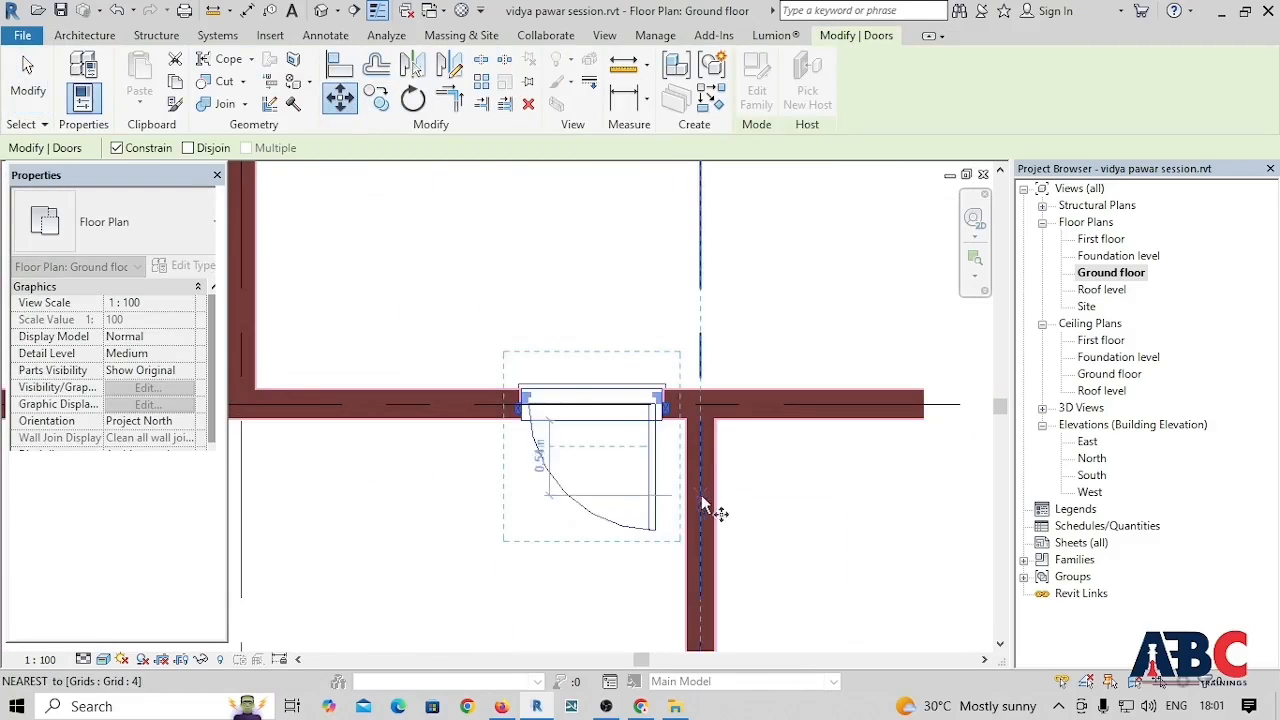
{"action": "left_click", "coordinate": [684, 362]}
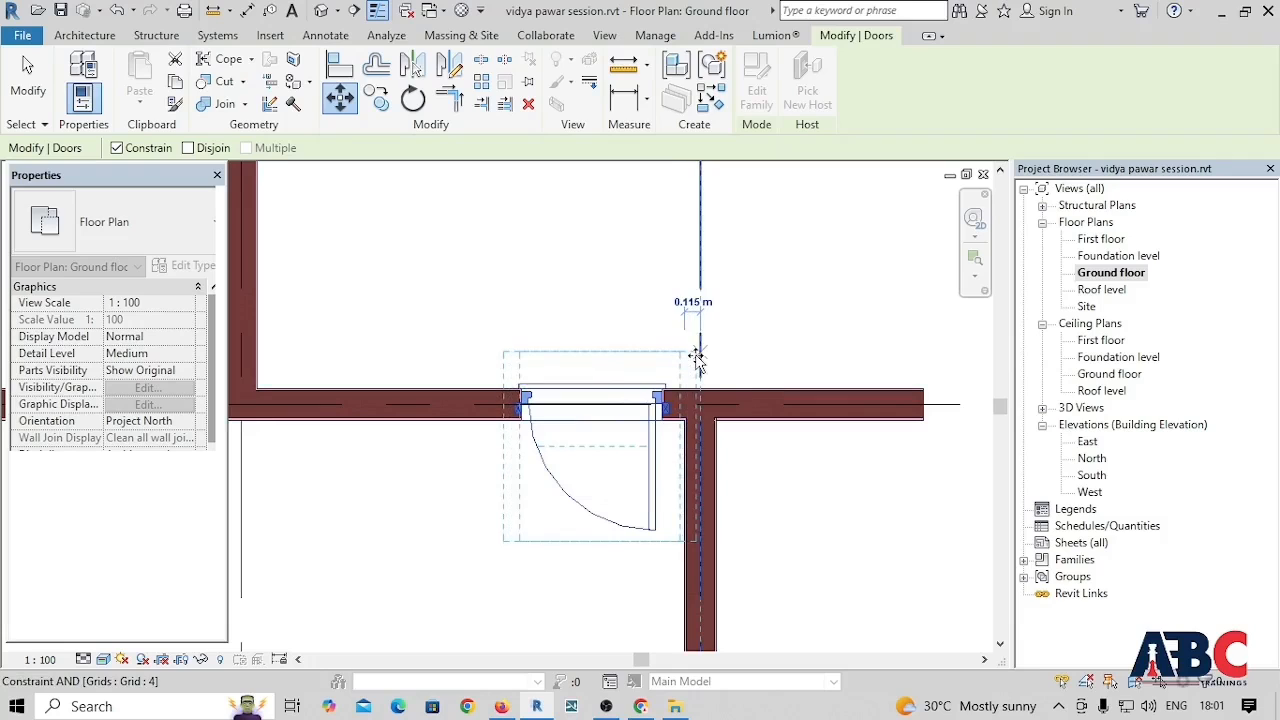
{"action": "left_click", "coordinate": [697, 363]}
{"action": "key", "text": "Escape"}
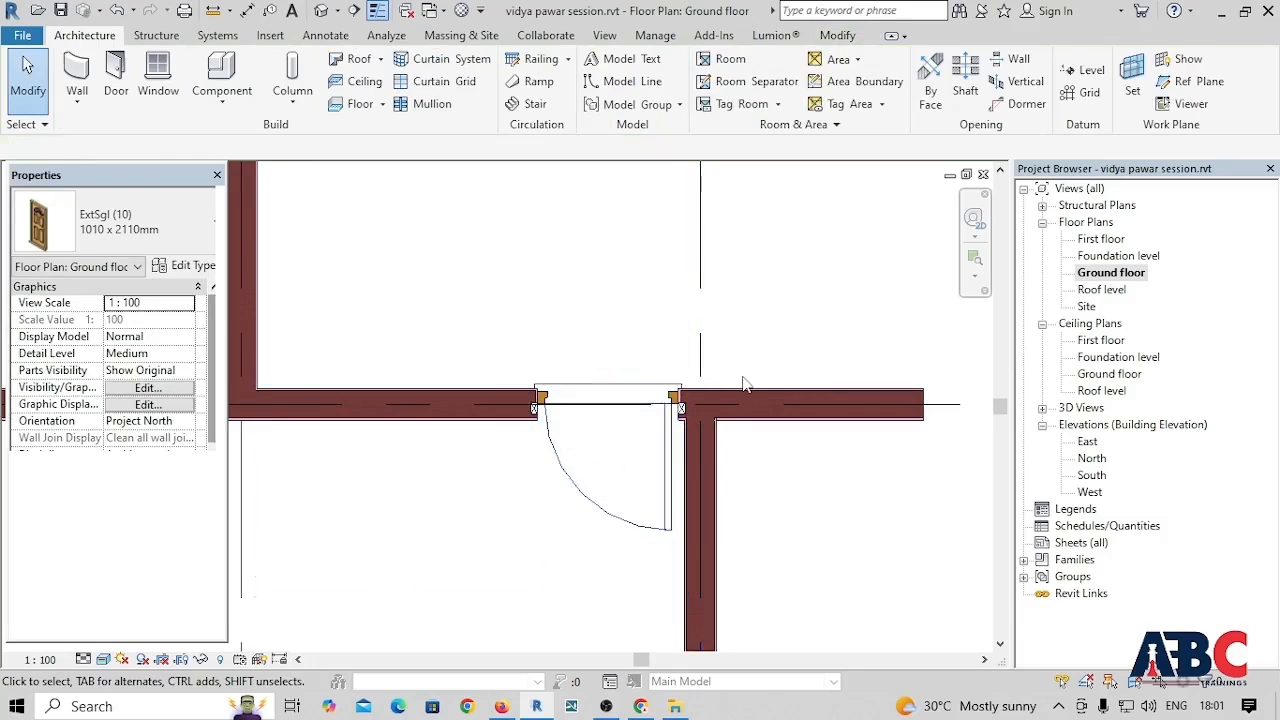
Step: Switch to the 3D view and examine both new single doors in the interior walls up close and from several angles
{"action": "scroll", "coordinate": [772, 463], "scroll_direction": "down", "scroll_amount": 2}
{"action": "scroll", "coordinate": [751, 475], "scroll_direction": "down", "scroll_amount": 3}
{"action": "scroll", "coordinate": [522, 457], "scroll_direction": "down", "scroll_amount": 3}
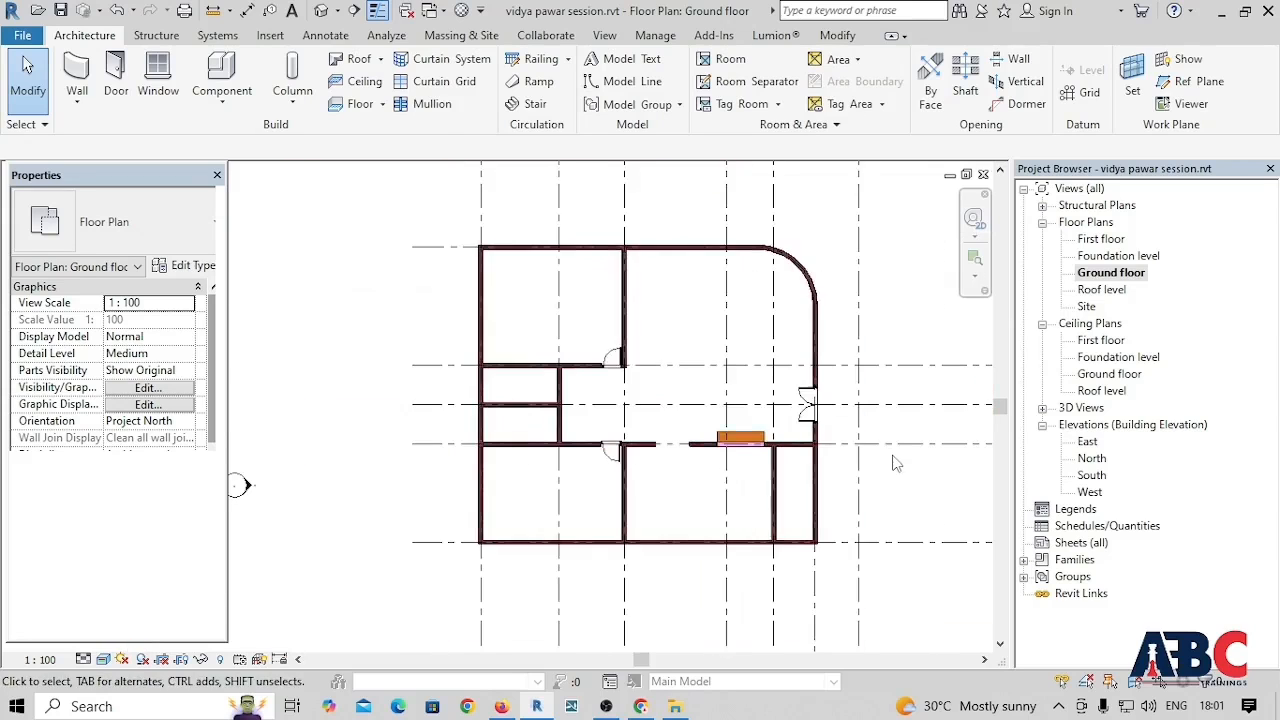
{"action": "scroll", "coordinate": [880, 458], "scroll_direction": "up", "scroll_amount": 2}
{"action": "scroll", "coordinate": [469, 381], "scroll_direction": "down", "scroll_amount": 1}
{"action": "middle_click_drag", "start_coordinate": [469, 388], "coordinate": [428, 351]}
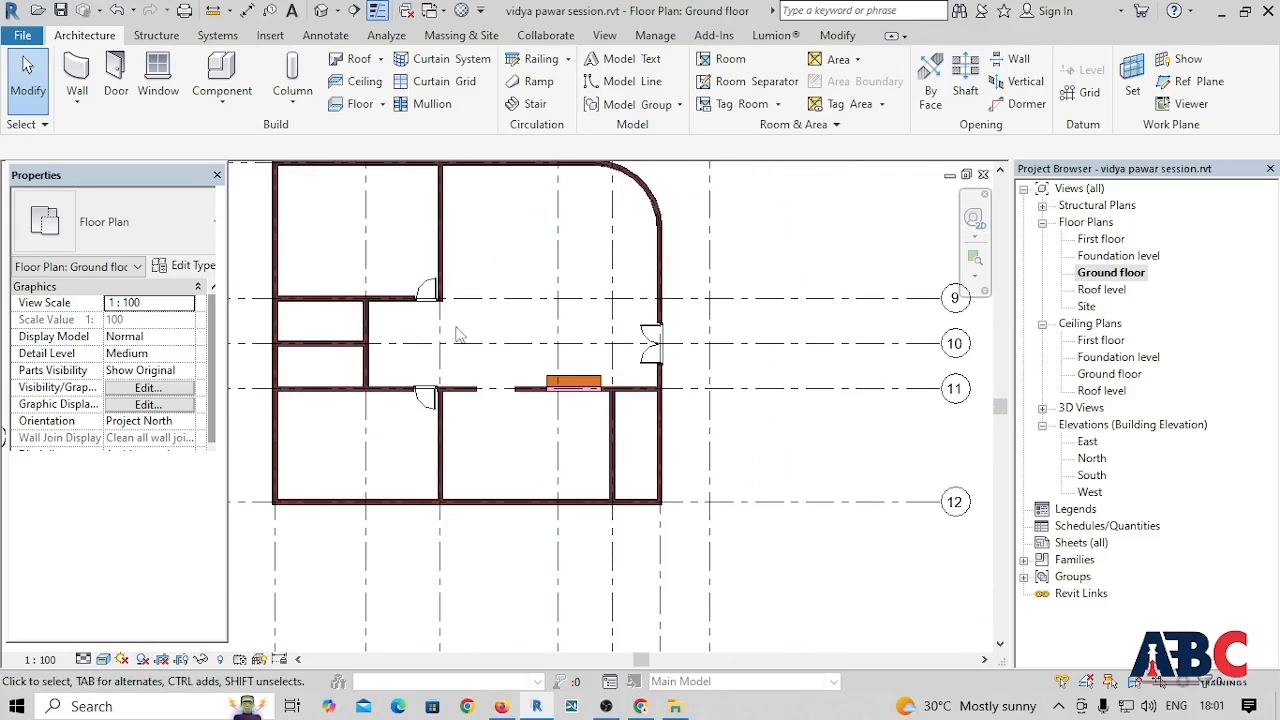
{"action": "left_click", "coordinate": [321, 10]}
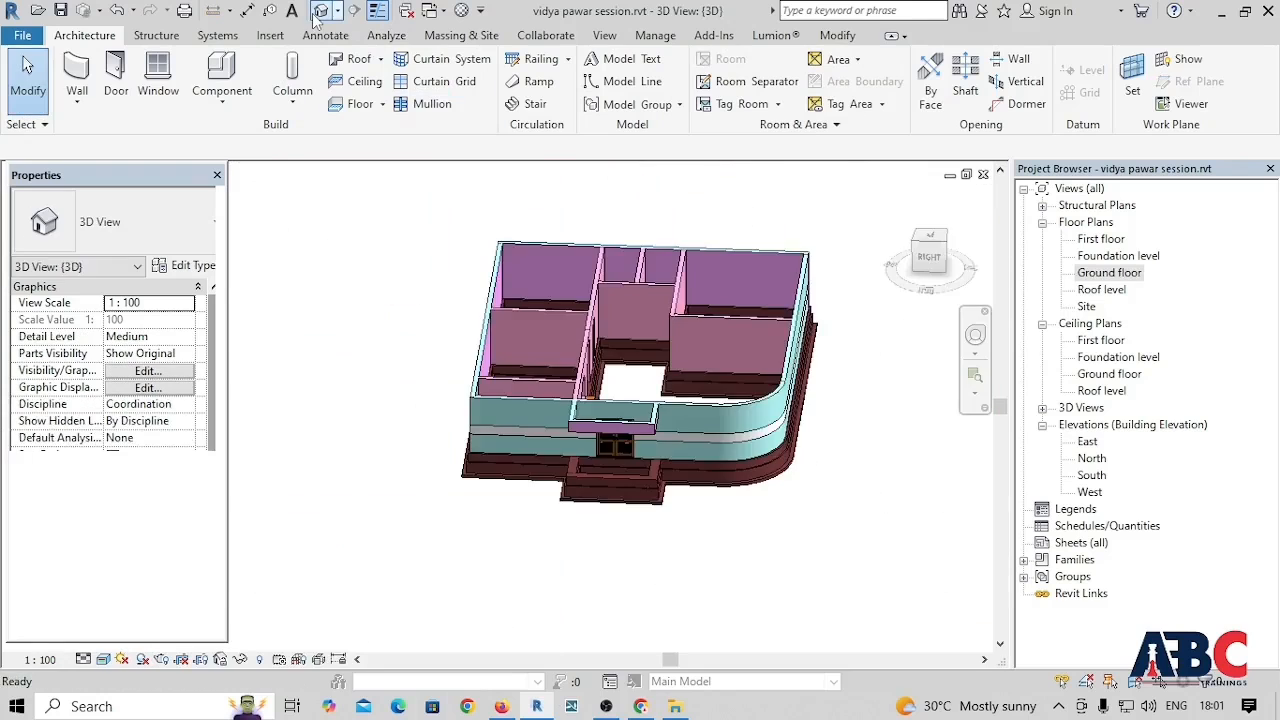
{"action": "scroll", "coordinate": [535, 300], "scroll_direction": "up", "scroll_amount": 5}
{"action": "scroll", "coordinate": [540, 323], "scroll_direction": "down", "scroll_amount": 3}
{"action": "scroll", "coordinate": [420, 355], "scroll_direction": "down", "scroll_amount": 4}
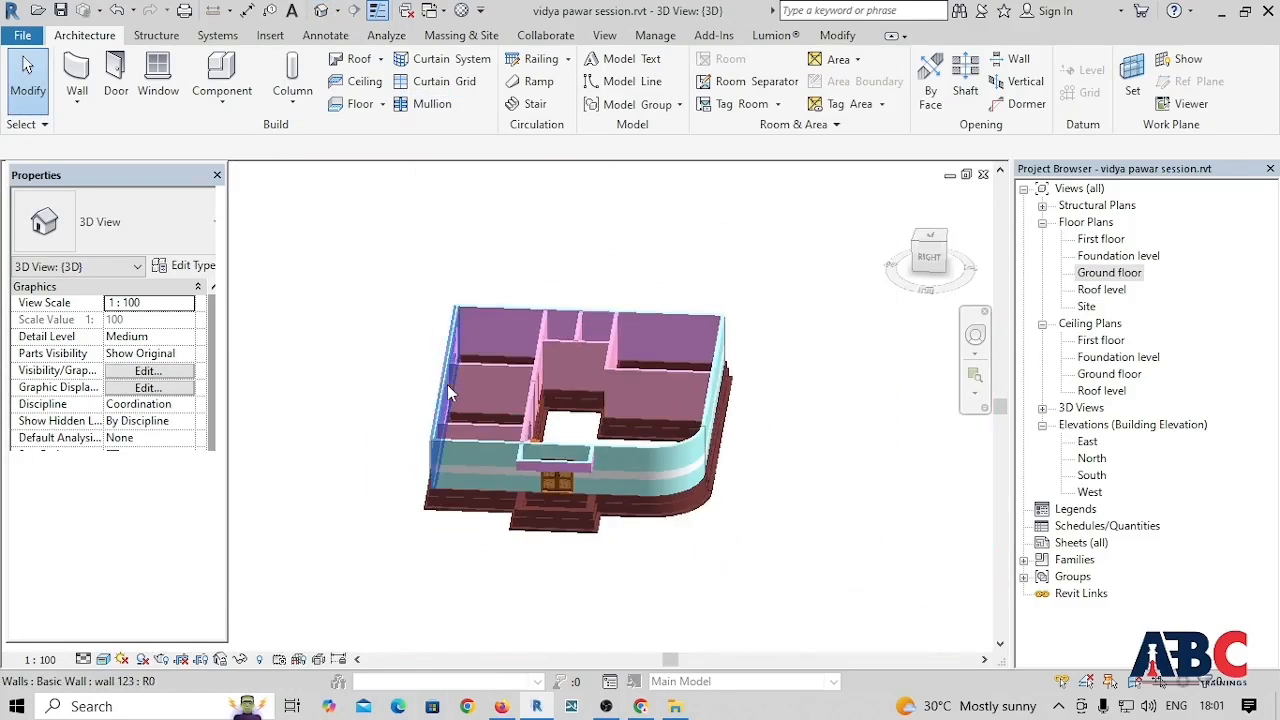
{"action": "middle_click_drag", "start_coordinate": [763, 452], "coordinate": [779, 472], "text": "shift"}
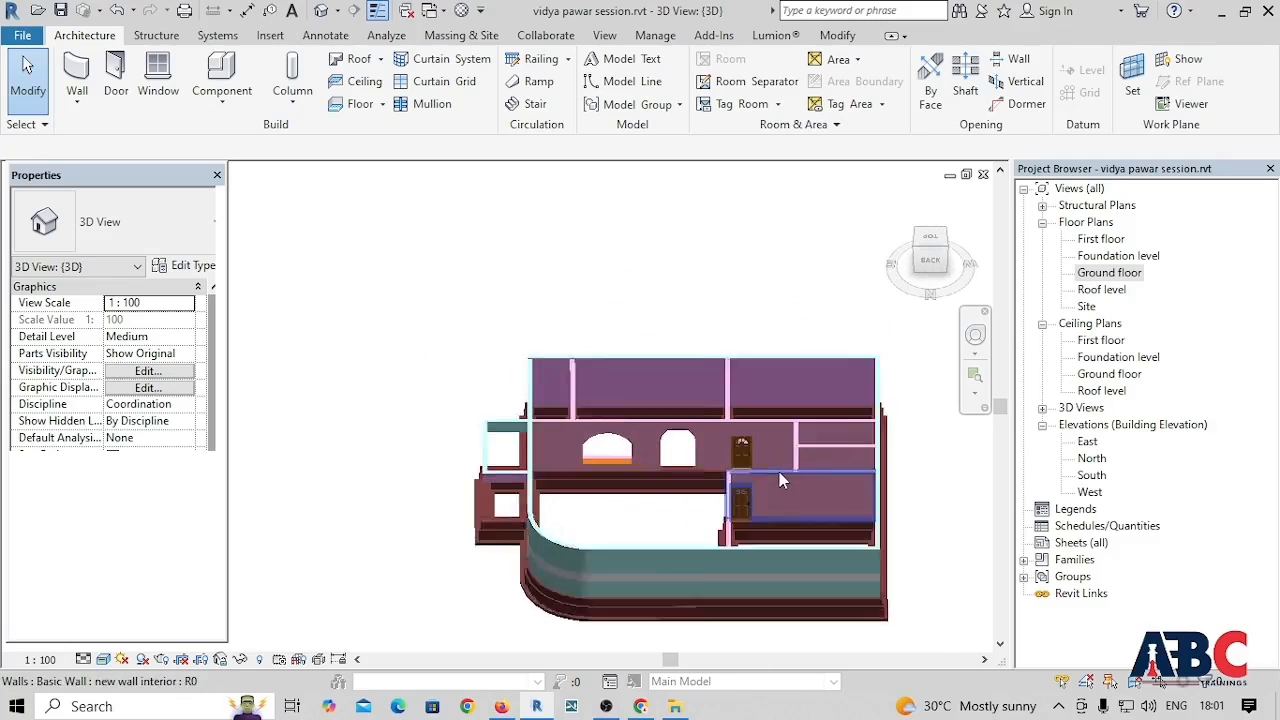
{"action": "scroll", "coordinate": [708, 437], "scroll_direction": "up", "scroll_amount": 8}
{"action": "scroll", "coordinate": [697, 440], "scroll_direction": "down", "scroll_amount": 3}
{"action": "scroll", "coordinate": [820, 414], "scroll_direction": "up", "scroll_amount": 2}
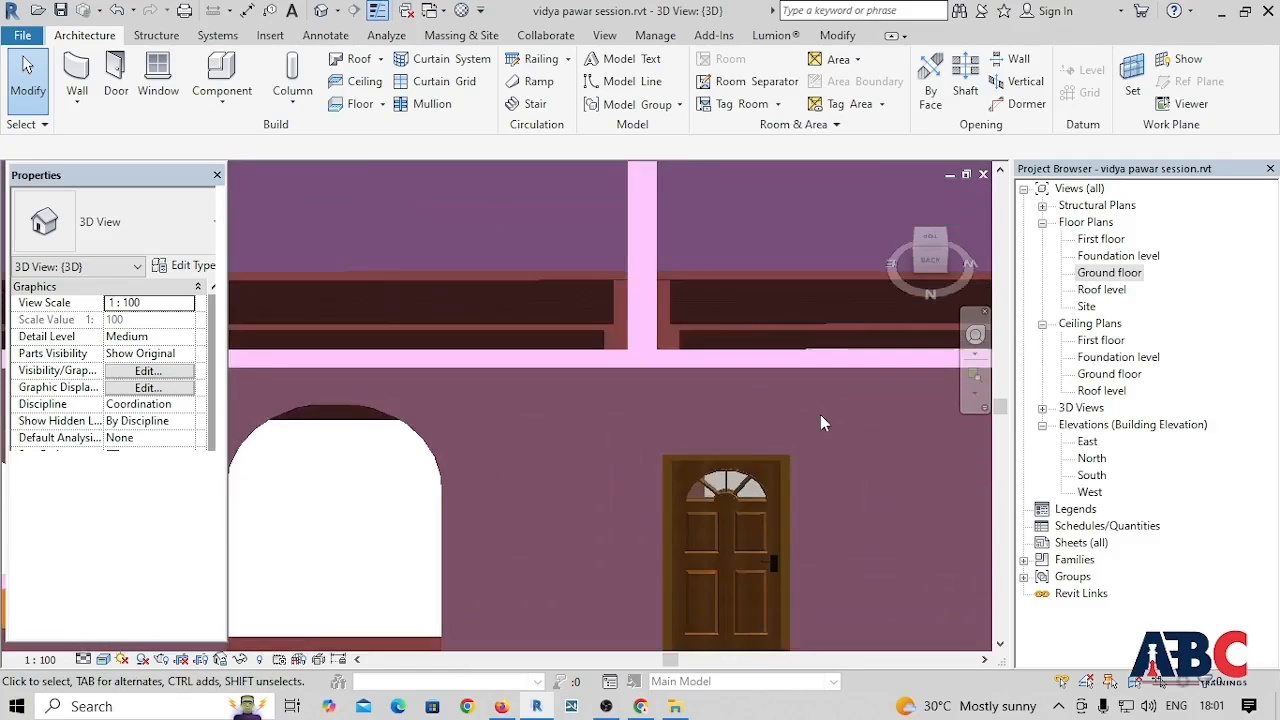
{"action": "scroll", "coordinate": [790, 430], "scroll_direction": "down", "scroll_amount": 4}
{"action": "middle_click_drag", "start_coordinate": [788, 424], "coordinate": [686, 522], "text": "shift"}
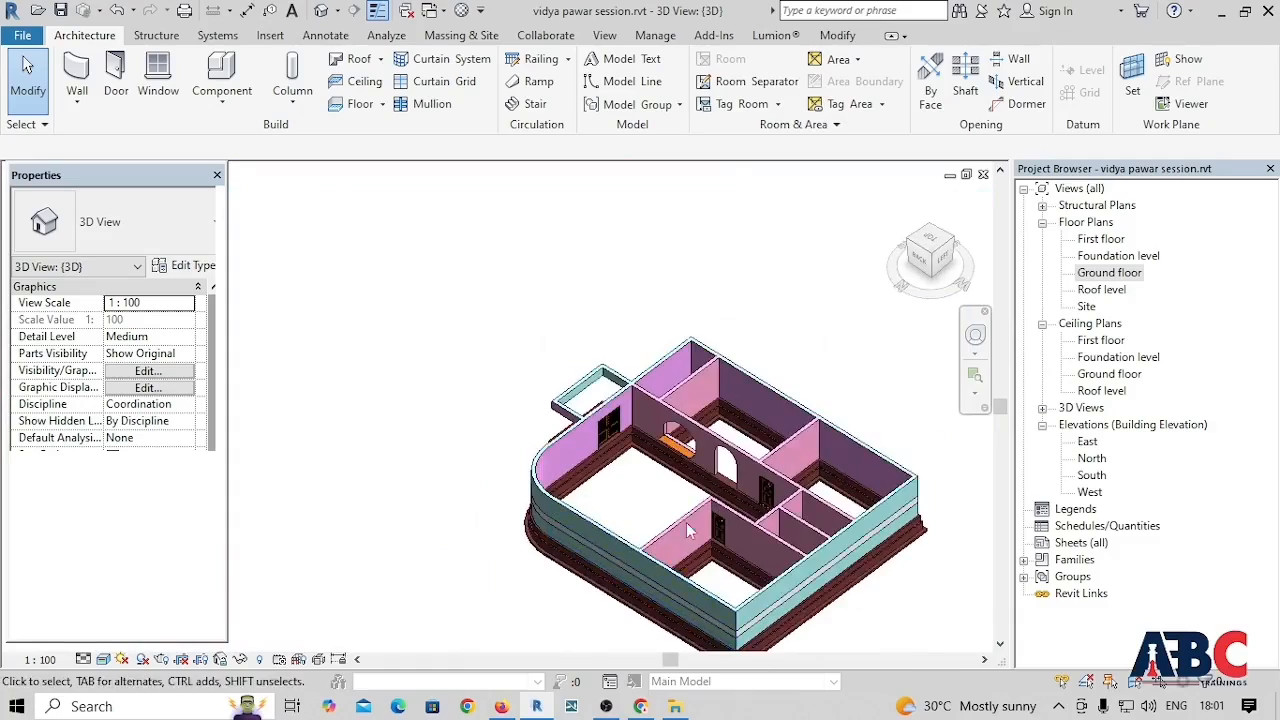
{"action": "scroll", "coordinate": [740, 556], "scroll_direction": "up", "scroll_amount": 6}
{"action": "scroll", "coordinate": [740, 552], "scroll_direction": "down", "scroll_amount": 7}
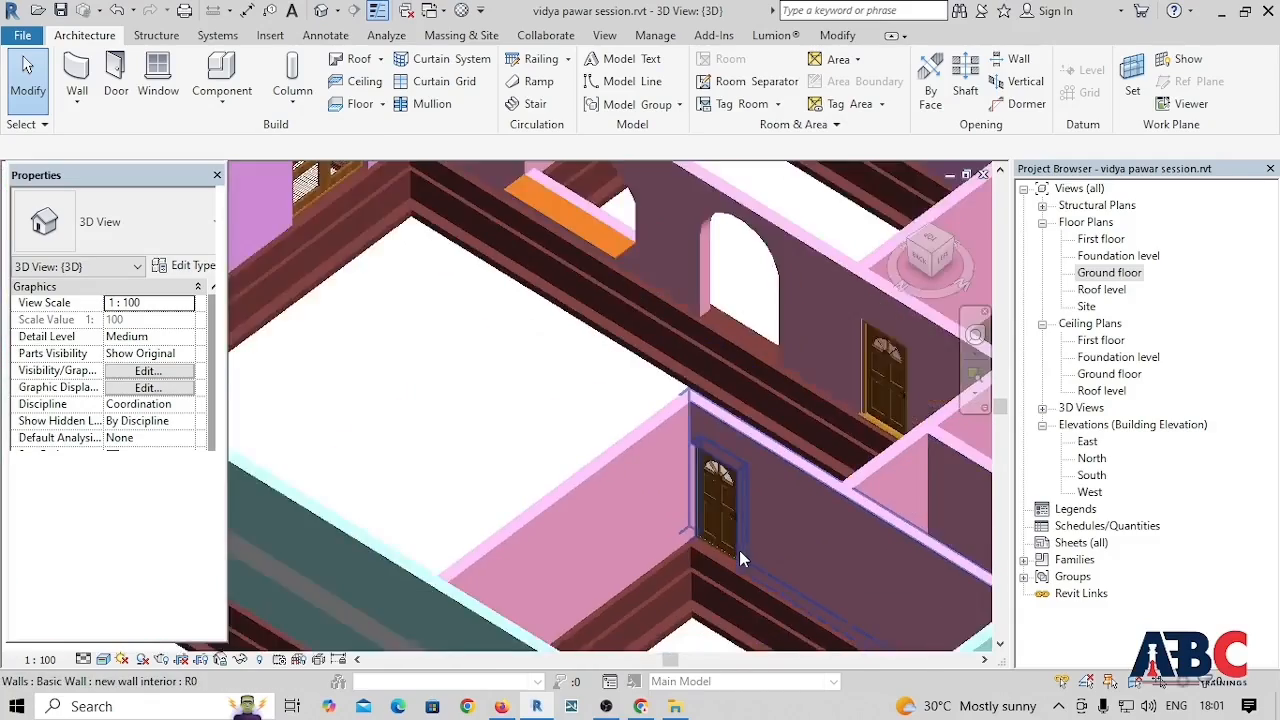
{"action": "middle_click_drag", "start_coordinate": [740, 550], "coordinate": [776, 506], "text": "shift"}
{"action": "scroll", "coordinate": [697, 331], "scroll_direction": "down", "scroll_amount": 4}
{"action": "scroll", "coordinate": [720, 410], "scroll_direction": "up", "scroll_amount": 6}
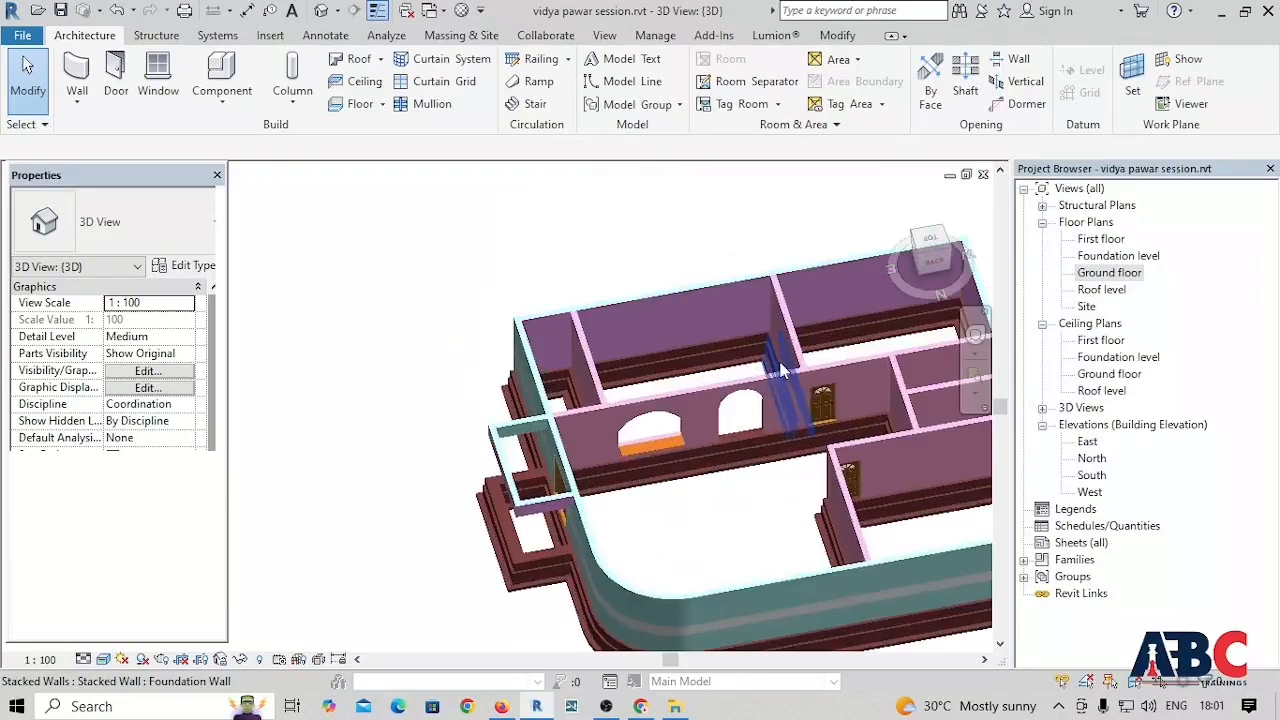
{"action": "scroll", "coordinate": [706, 491], "scroll_direction": "down", "scroll_amount": 5}
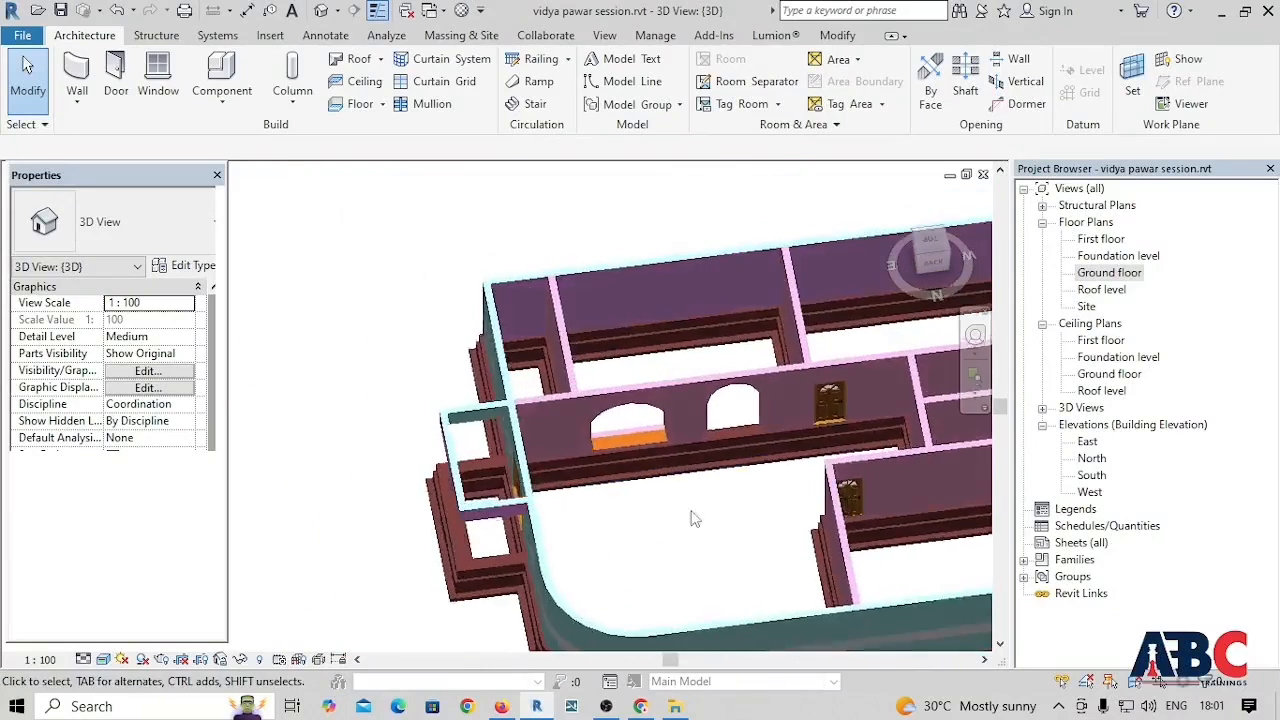
Step: Return to the Ground floor plan and choose the M_Single-Flush 0915 x 2134mm type for a new door
{"action": "double_click", "coordinate": [1108, 273]}
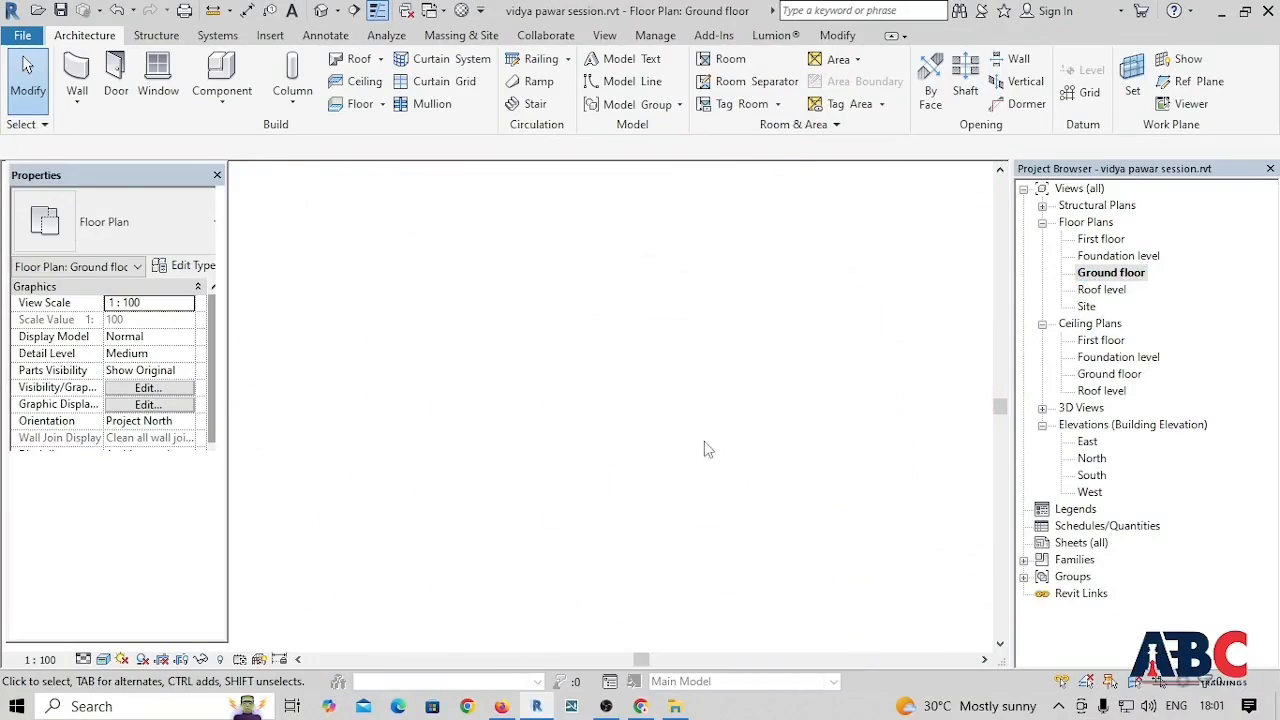
{"action": "scroll", "coordinate": [560, 395], "scroll_direction": "up", "scroll_amount": 5}
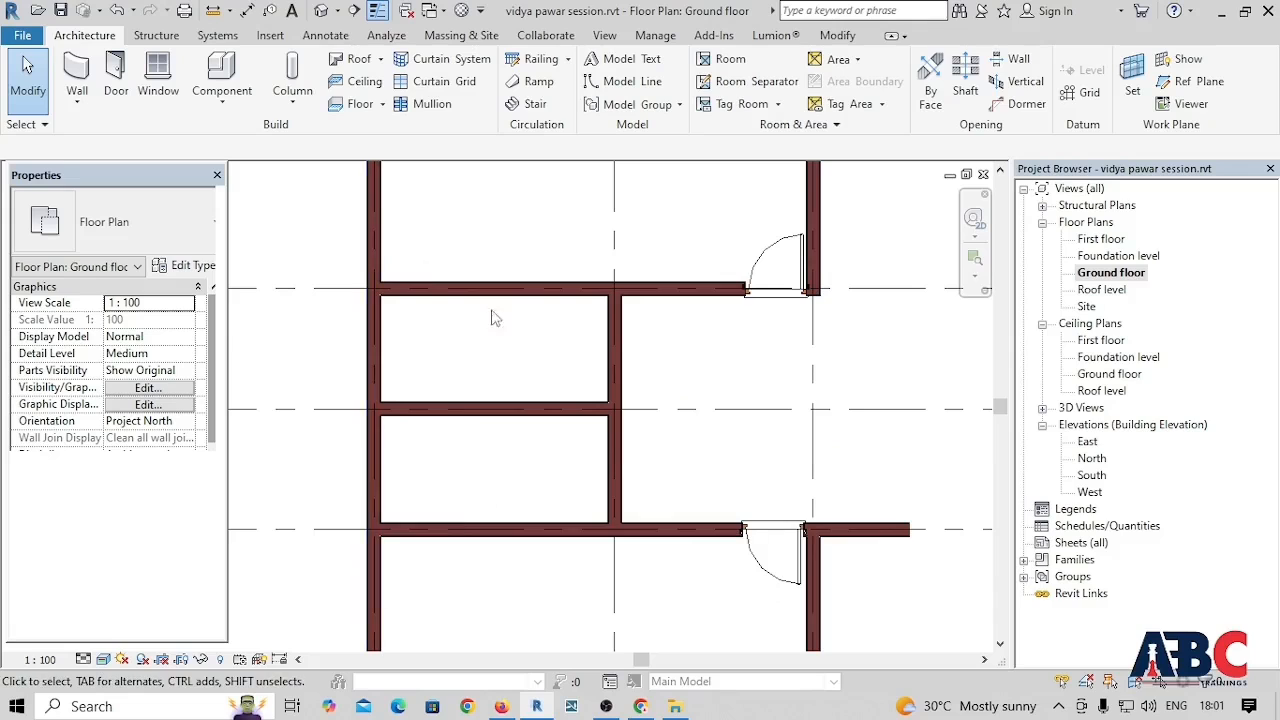
{"action": "left_click", "coordinate": [113, 68]}
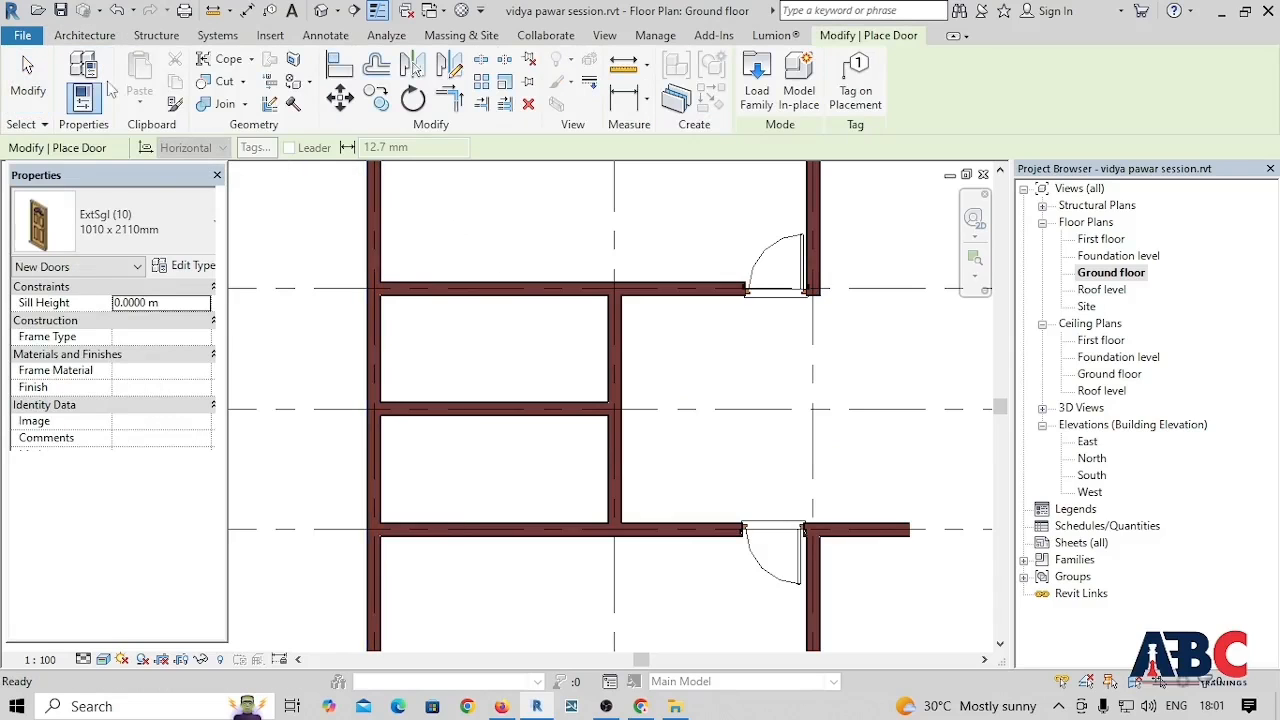
{"action": "left_click", "coordinate": [145, 222]}
{"action": "scroll", "coordinate": [104, 372], "scroll_direction": "down", "scroll_amount": 5}
{"action": "scroll", "coordinate": [95, 398], "scroll_direction": "up", "scroll_amount": 5}
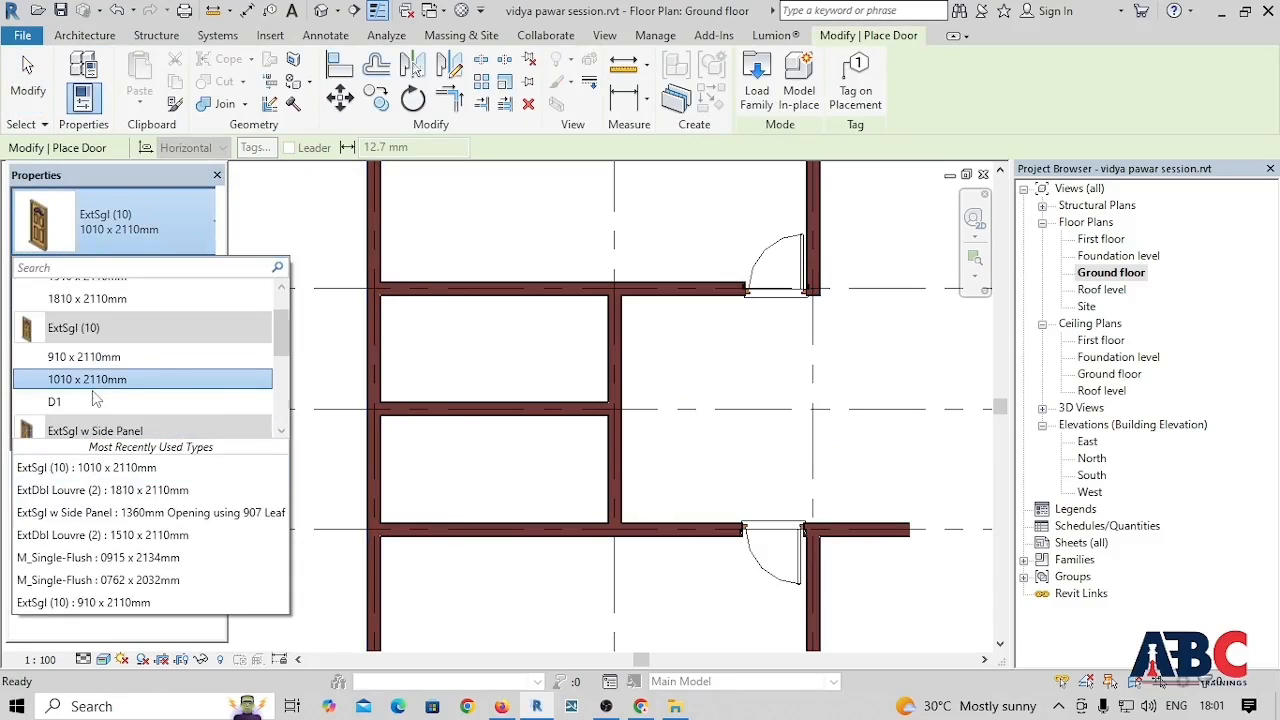
{"action": "scroll", "coordinate": [95, 399], "scroll_direction": "down", "scroll_amount": 5}
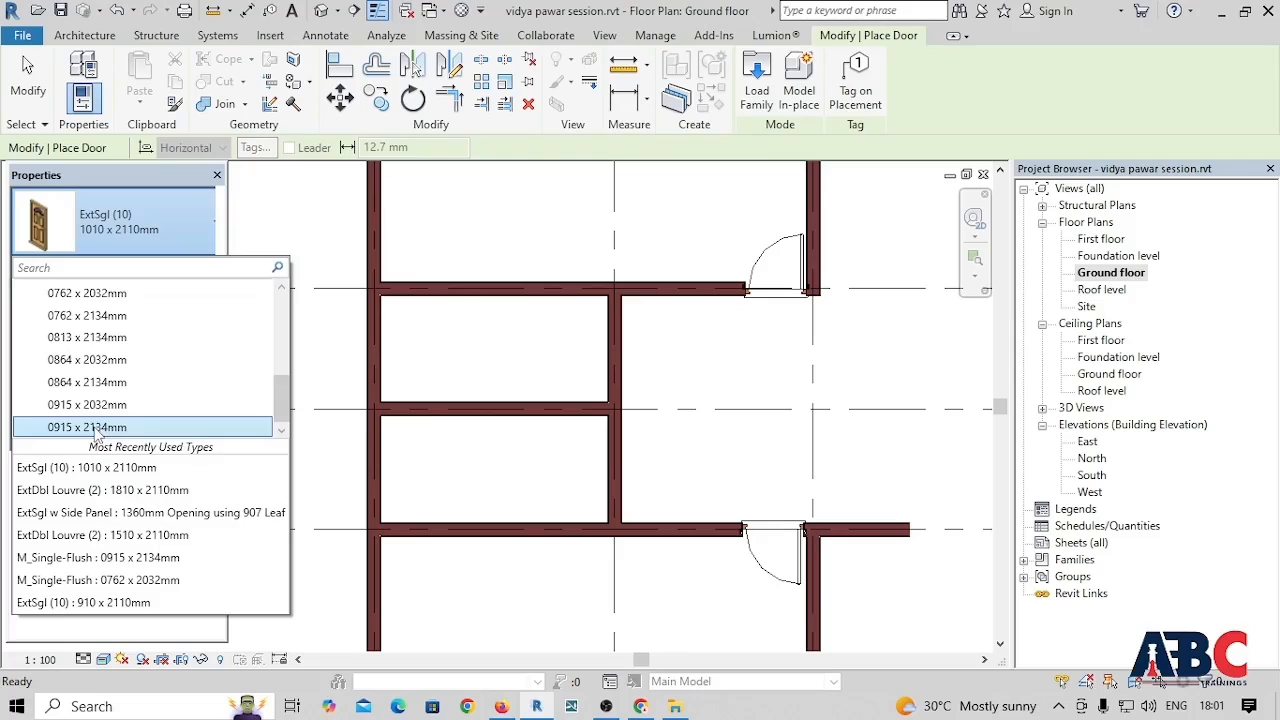
{"action": "left_click", "coordinate": [97, 433]}
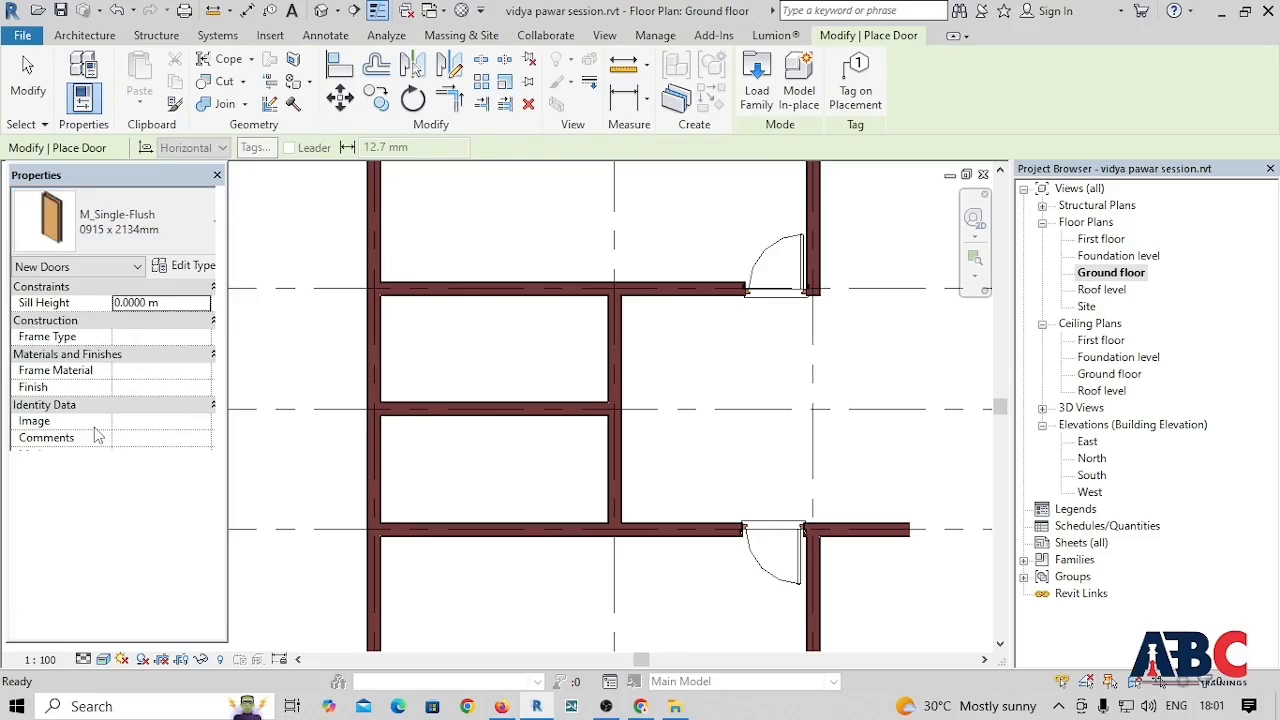
Step: Place flush doors in the upper small room's top wall and the lower one's bottom wall, each against the exterior wall, swinging inward
{"action": "left_click", "coordinate": [410, 291]}
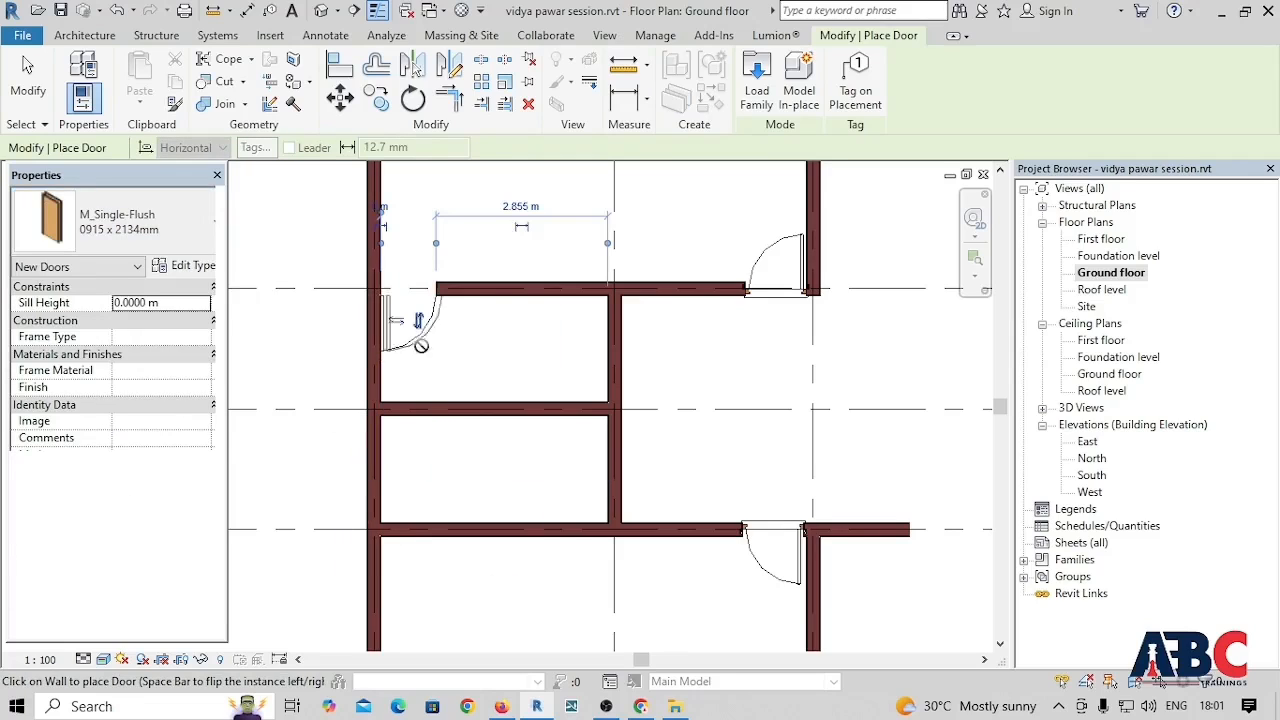
{"action": "scroll", "coordinate": [424, 522], "scroll_direction": "down", "scroll_amount": 3}
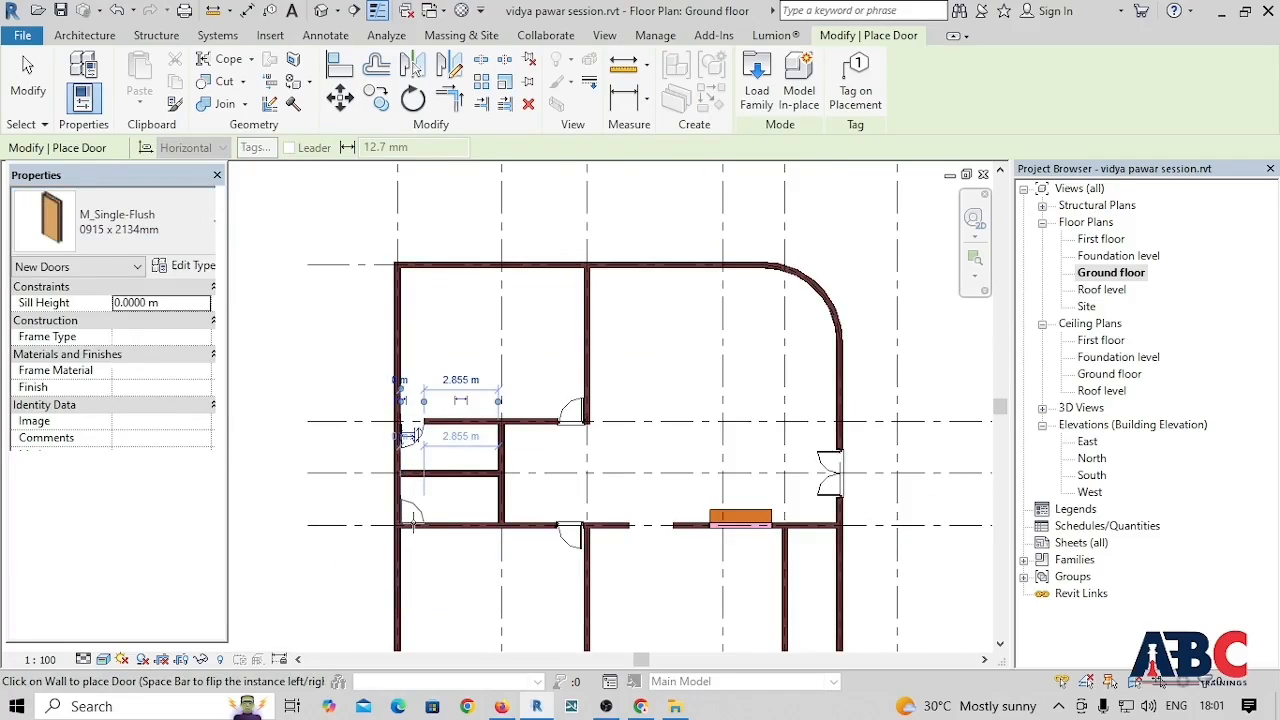
{"action": "scroll", "coordinate": [414, 540], "scroll_direction": "down", "scroll_amount": 3}
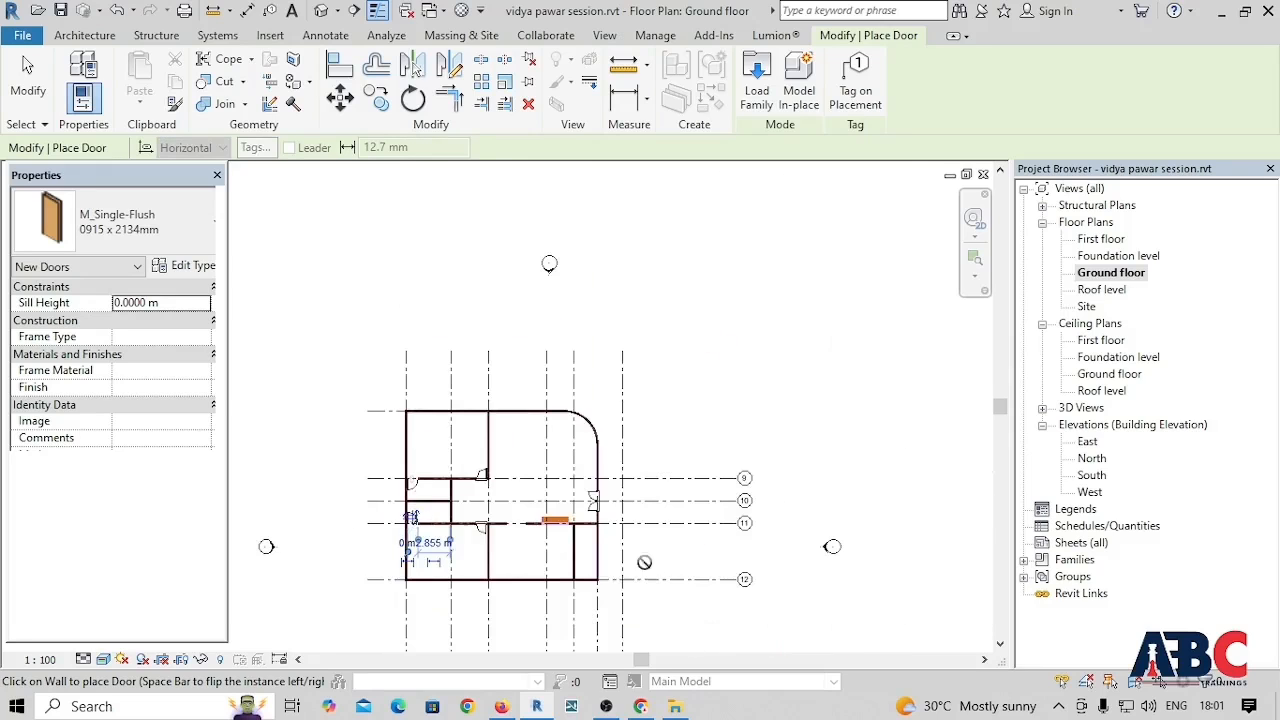
{"action": "scroll", "coordinate": [671, 551], "scroll_direction": "up", "scroll_amount": 3}
{"action": "scroll", "coordinate": [713, 532], "scroll_direction": "down", "scroll_amount": 2}
{"action": "scroll", "coordinate": [474, 516], "scroll_direction": "up", "scroll_amount": 4}
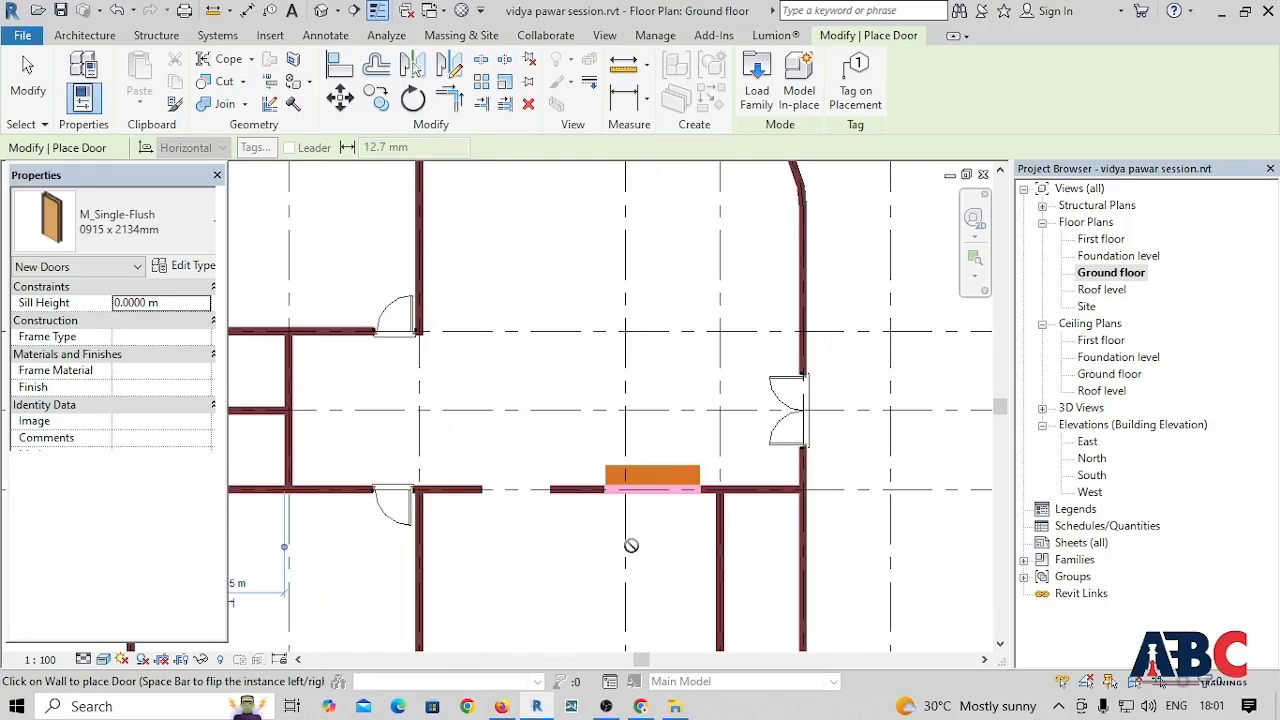
Step: Place a flush door at the upper end of the narrow lower-right room's interior wall, swinging into that room
{"action": "scroll", "coordinate": [722, 505], "scroll_direction": "down", "scroll_amount": 2}
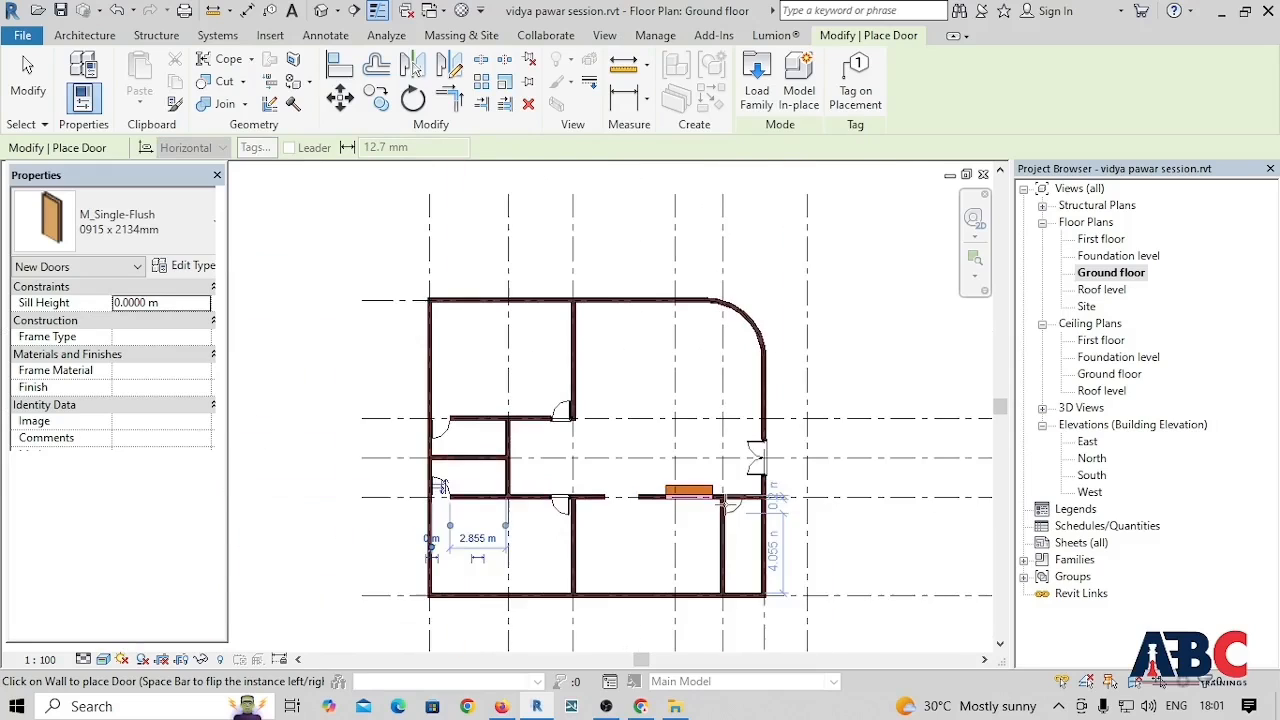
{"action": "scroll", "coordinate": [722, 572], "scroll_direction": "up", "scroll_amount": 2}
{"action": "scroll", "coordinate": [722, 580], "scroll_direction": "up", "scroll_amount": 2}
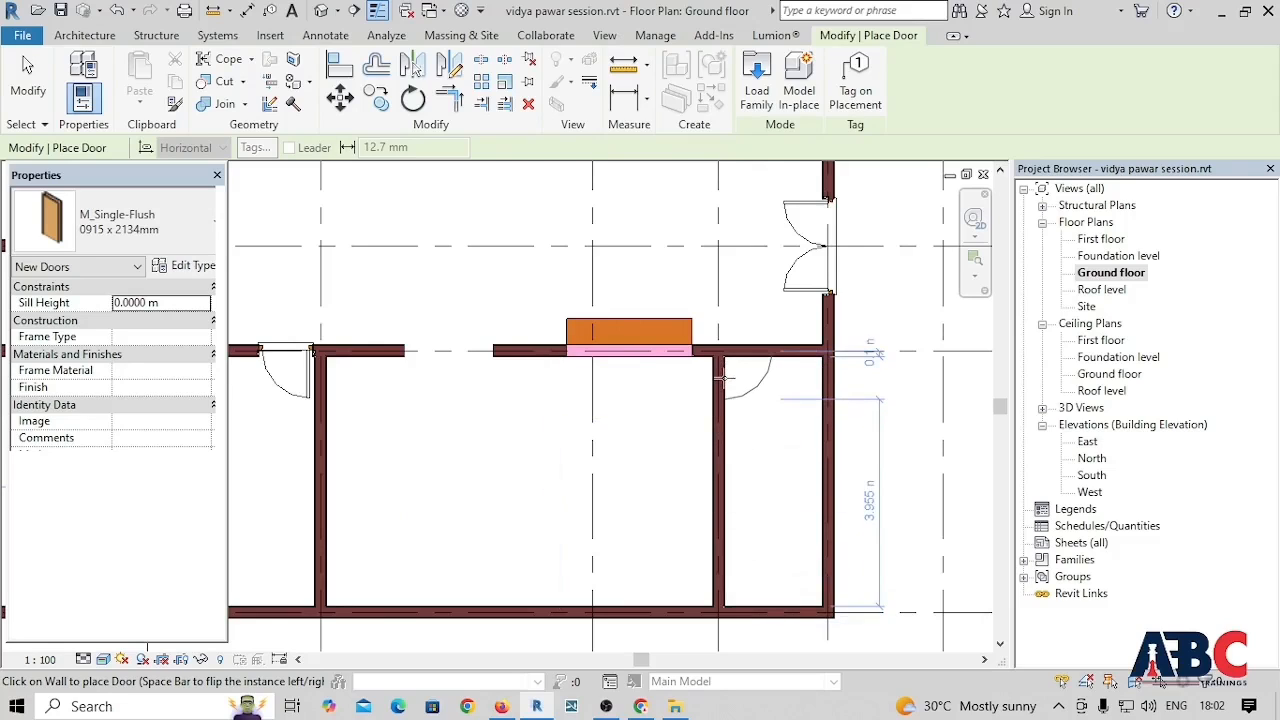
{"action": "scroll", "coordinate": [735, 431], "scroll_direction": "down", "scroll_amount": 2}
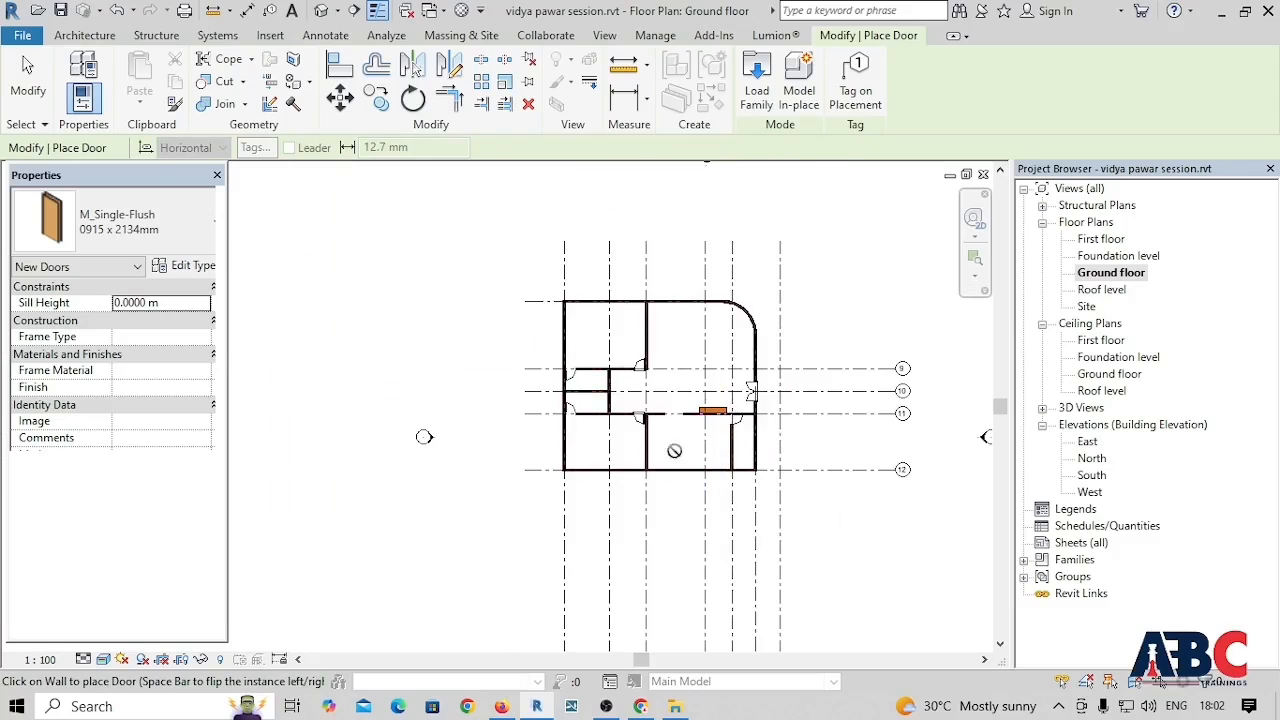
Step: Switch to the 3D view and examine the newly placed flush doors up close and from several angles
{"action": "left_click", "coordinate": [321, 10]}
{"action": "scroll", "coordinate": [559, 400], "scroll_direction": "down", "scroll_amount": 2}
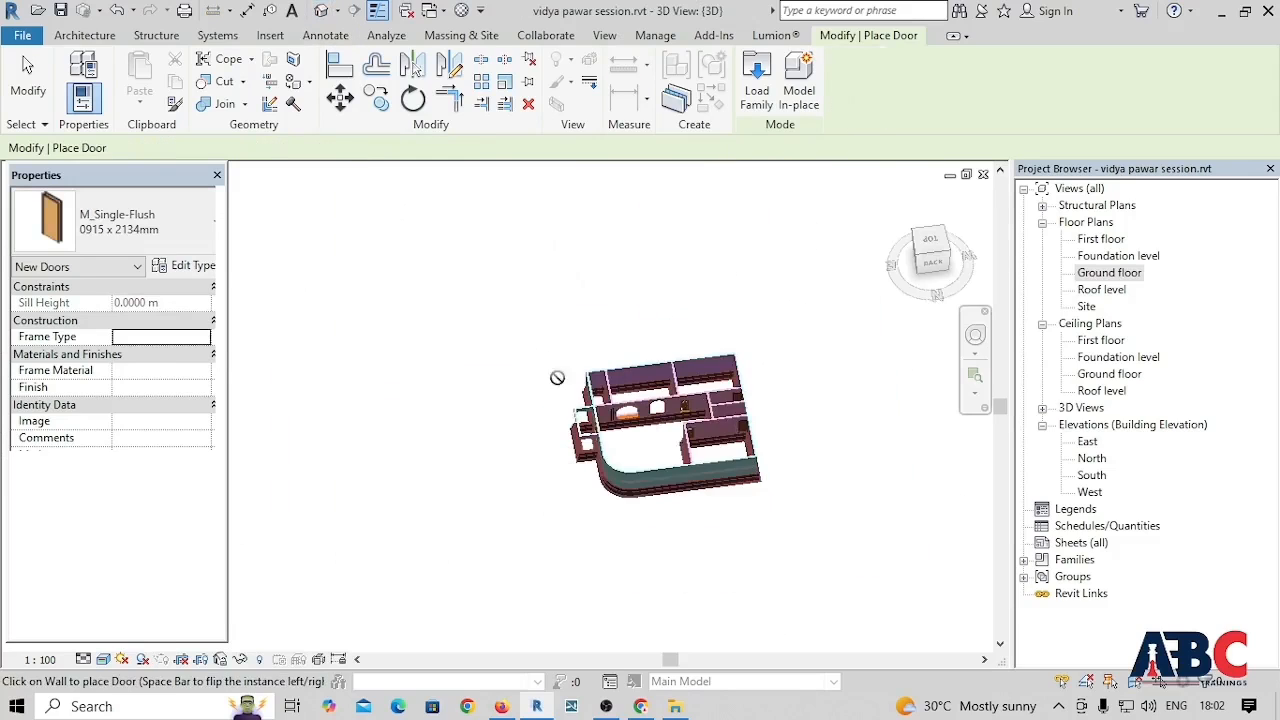
{"action": "key", "text": "Escape"}
{"action": "scroll", "coordinate": [760, 480], "scroll_direction": "up", "scroll_amount": 3}
{"action": "scroll", "coordinate": [763, 392], "scroll_direction": "up", "scroll_amount": 5}
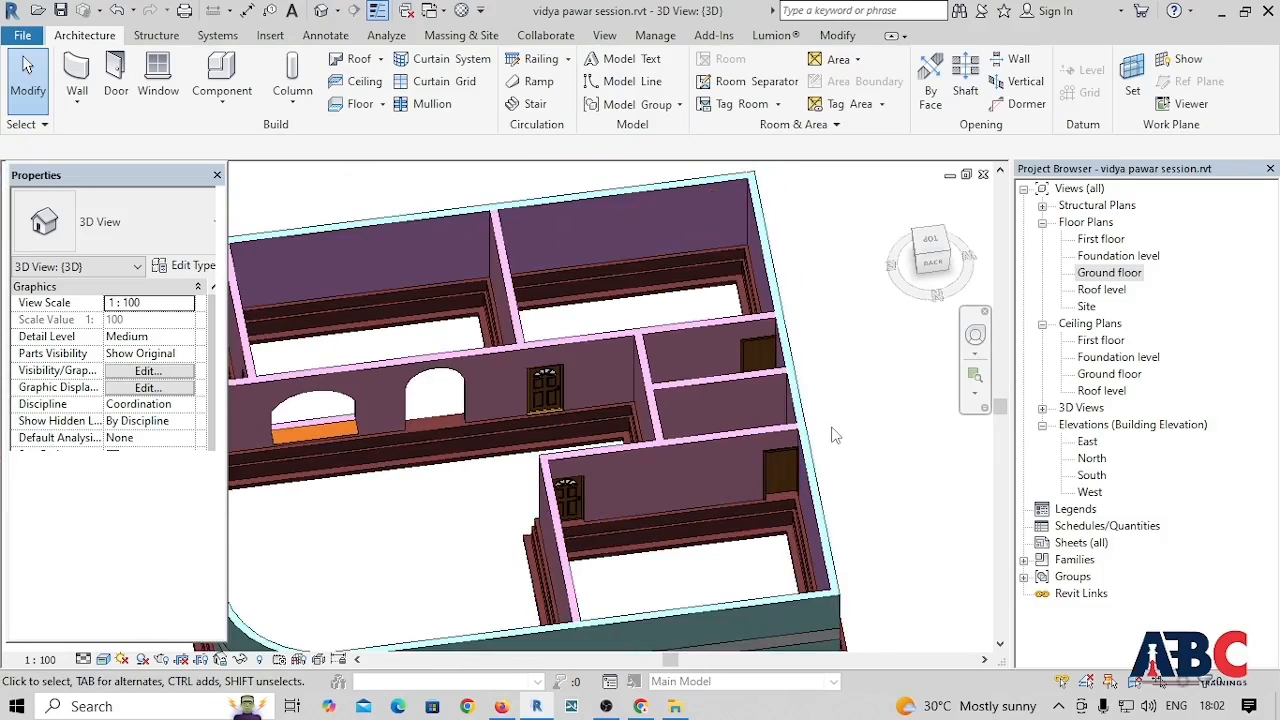
{"action": "middle_click_drag", "start_coordinate": [831, 426], "coordinate": [626, 469], "text": "shift"}
{"action": "scroll", "coordinate": [617, 463], "scroll_direction": "down", "scroll_amount": 5}
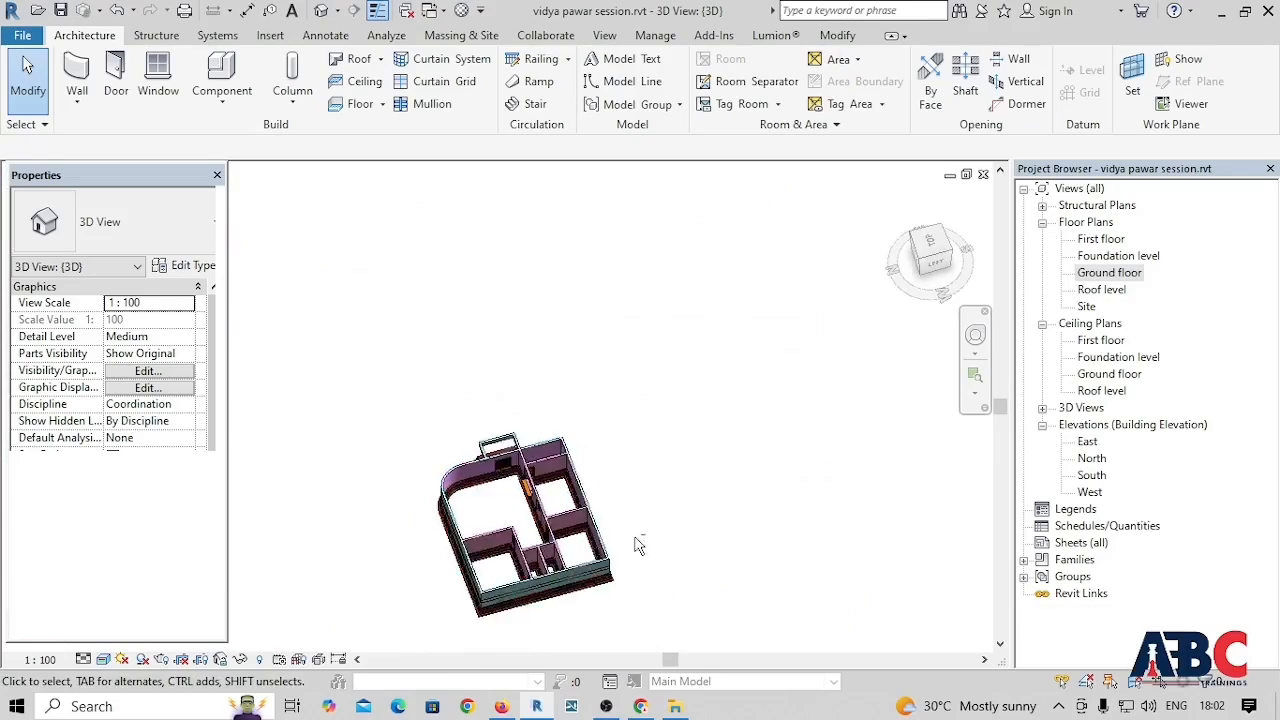
{"action": "middle_click_drag", "start_coordinate": [637, 540], "coordinate": [384, 299], "text": "shift"}
{"action": "scroll", "coordinate": [466, 505], "scroll_direction": "up", "scroll_amount": 5}
{"action": "scroll", "coordinate": [424, 390], "scroll_direction": "up", "scroll_amount": 8}
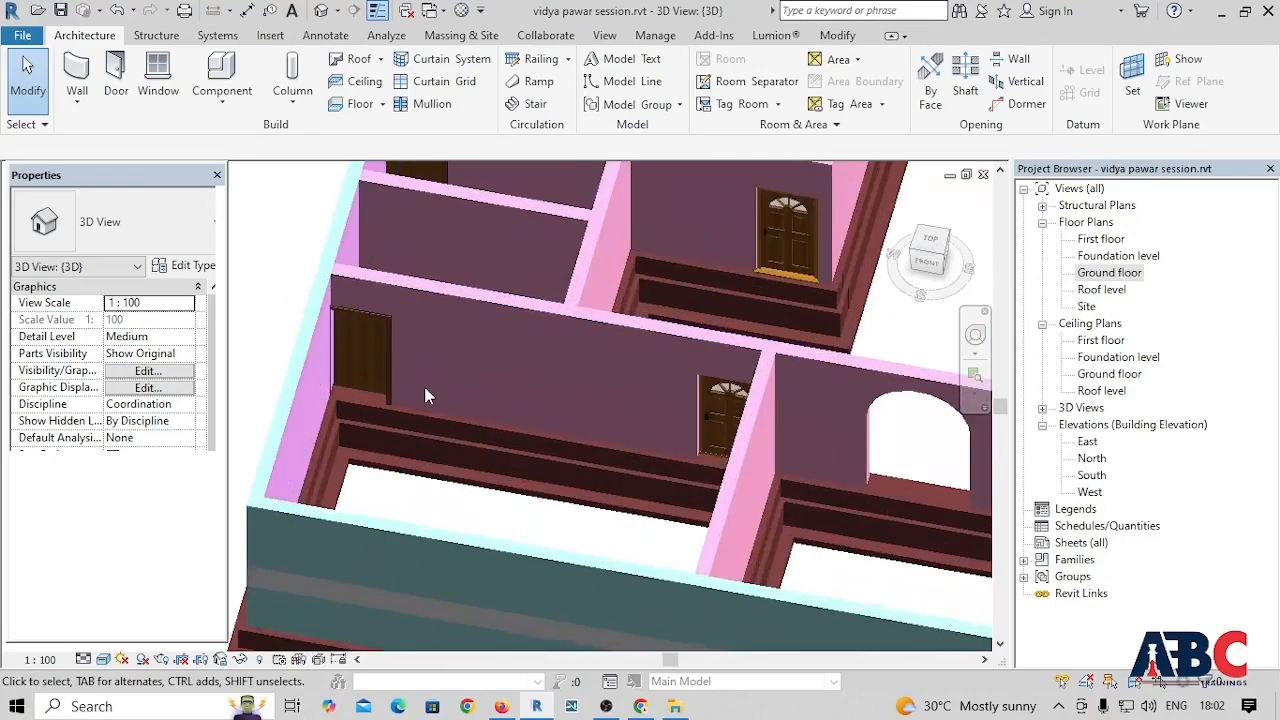
{"action": "scroll", "coordinate": [424, 396], "scroll_direction": "down", "scroll_amount": 8}
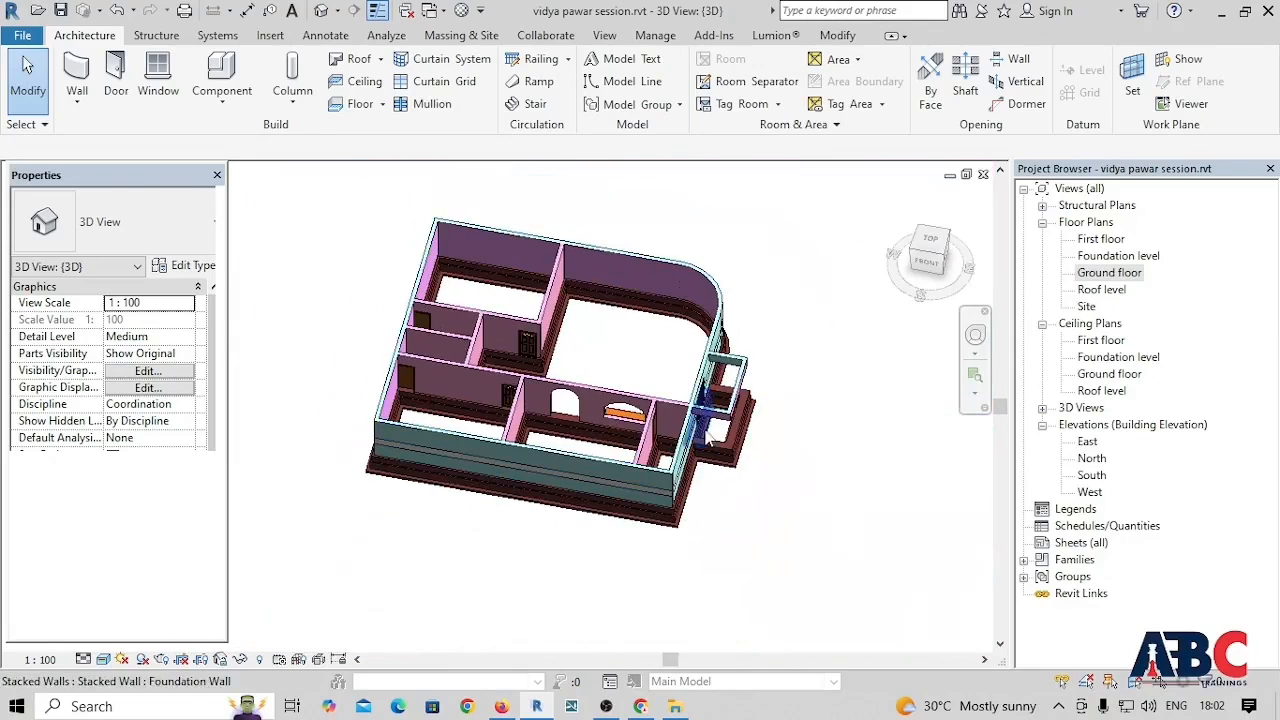
Step: Return to the Ground floor plan and start placing windows
{"action": "double_click", "coordinate": [1110, 274]}
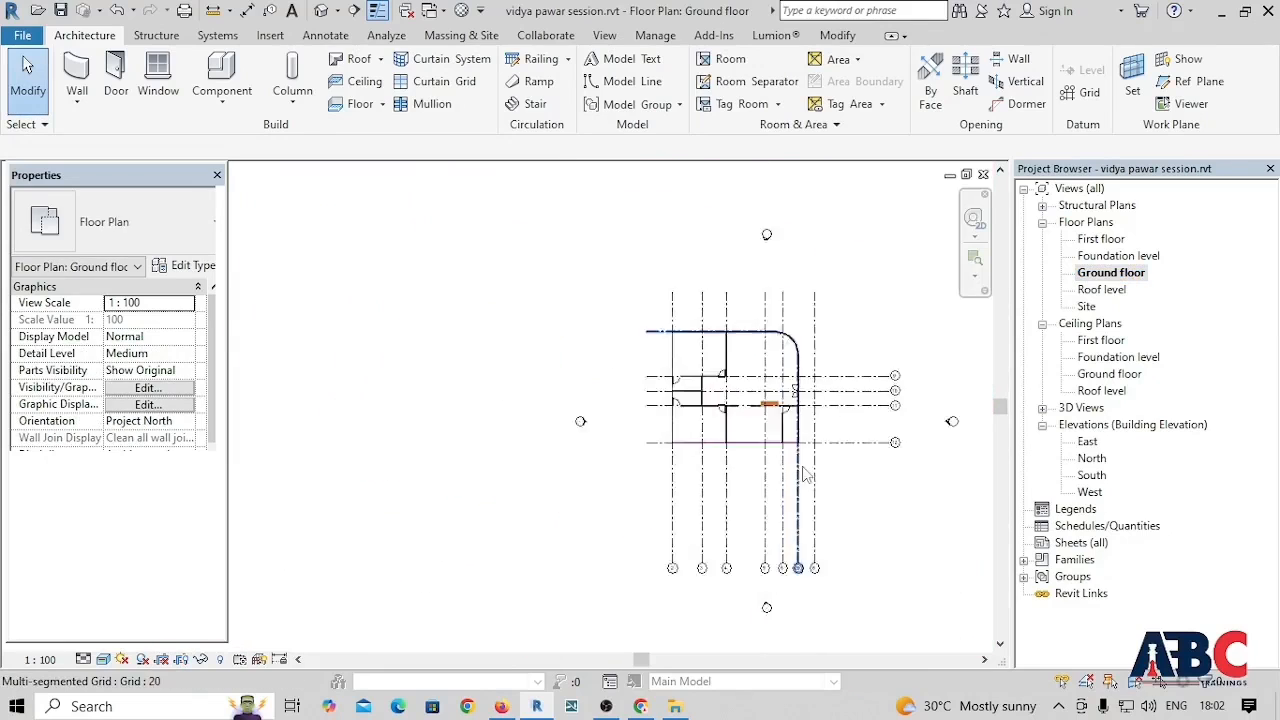
{"action": "scroll", "coordinate": [677, 372], "scroll_direction": "up", "scroll_amount": 3}
{"action": "scroll", "coordinate": [720, 280], "scroll_direction": "down", "scroll_amount": 1}
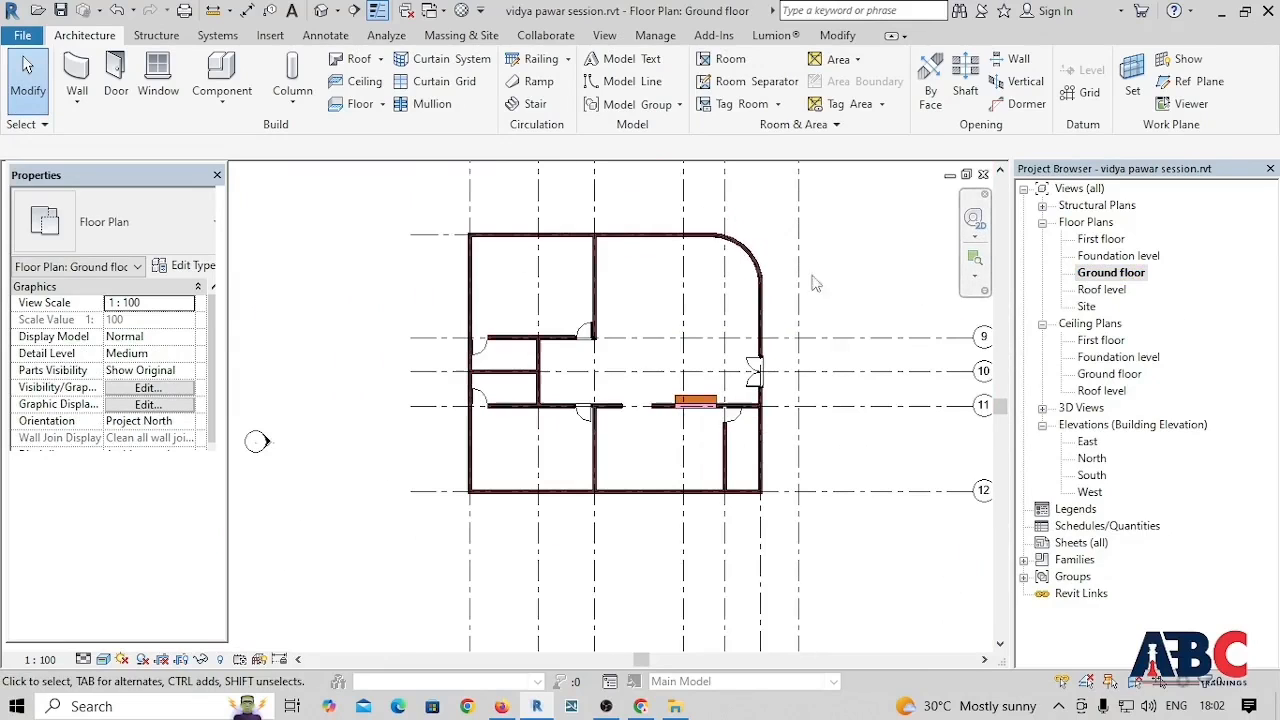
{"action": "scroll", "coordinate": [738, 250], "scroll_direction": "down", "scroll_amount": 2}
{"action": "scroll", "coordinate": [830, 240], "scroll_direction": "up", "scroll_amount": 3}
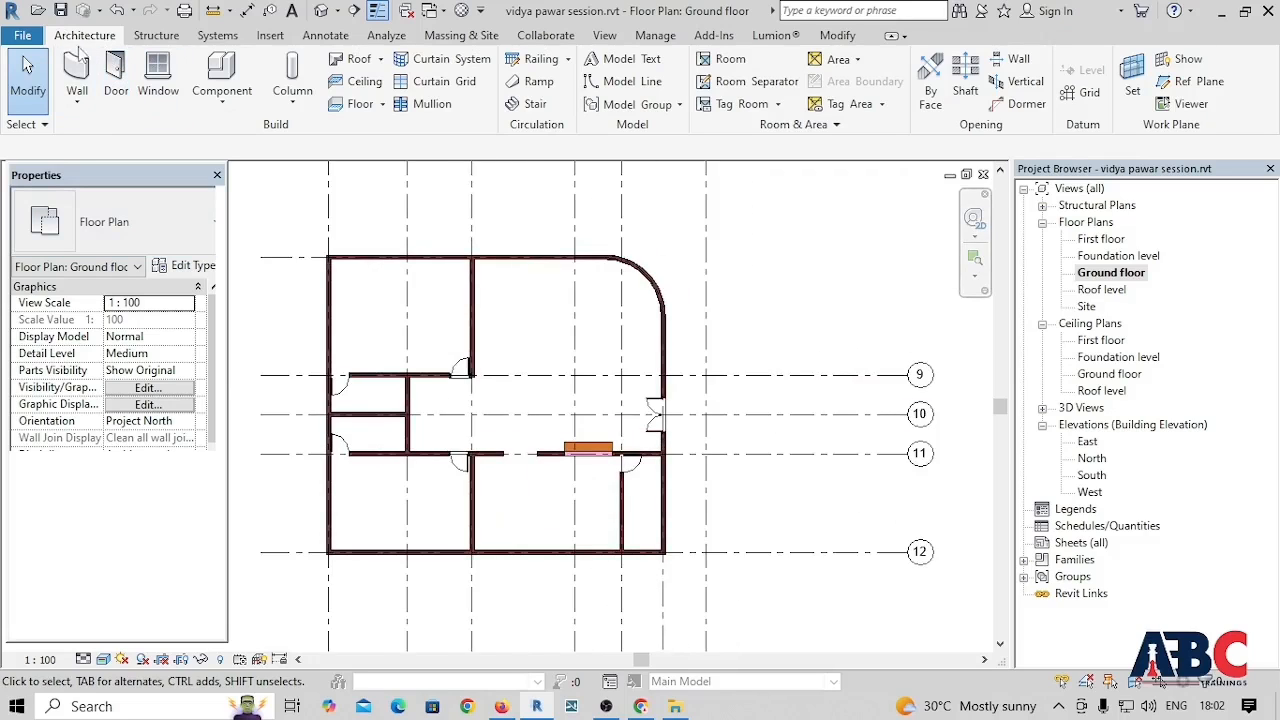
{"action": "left_click", "coordinate": [160, 75]}
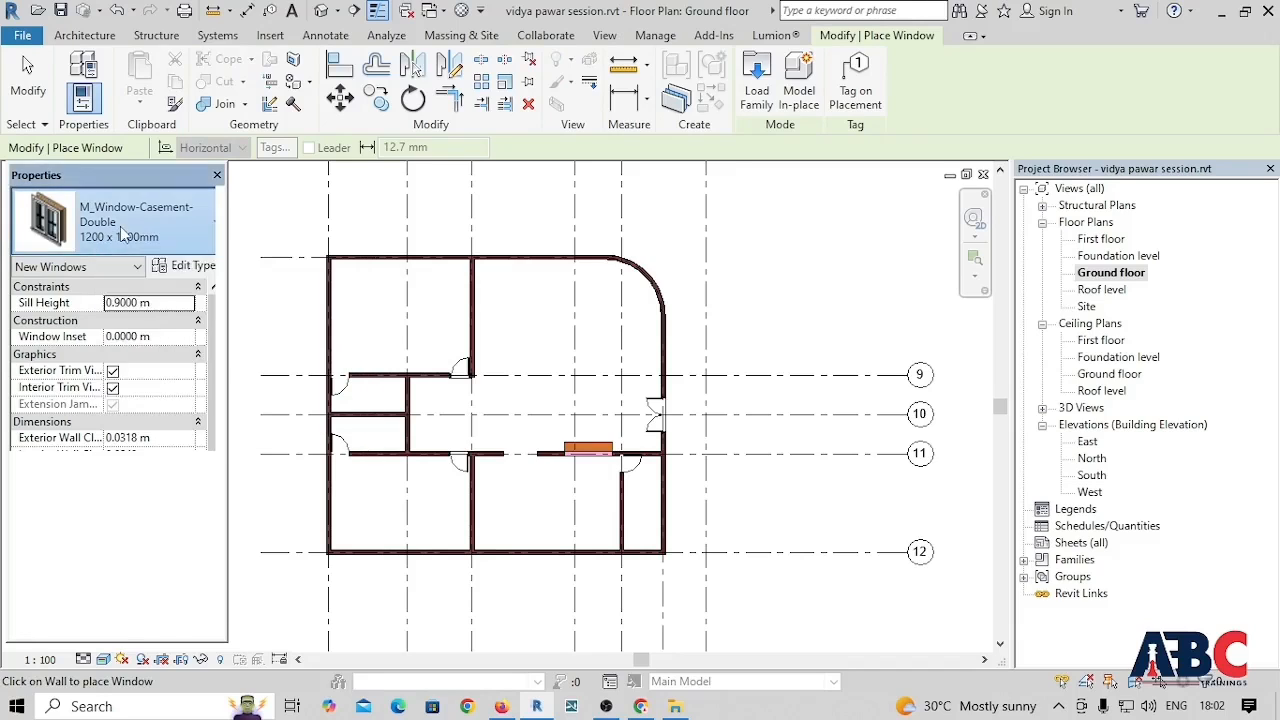
Step: Review the sizes available in the loaded M_Fixed, M_Window-Casement-Double and M_Window-Double-Hung window families
{"action": "left_click", "coordinate": [120, 226]}
{"action": "scroll", "coordinate": [95, 427], "scroll_direction": "up", "scroll_amount": 5}
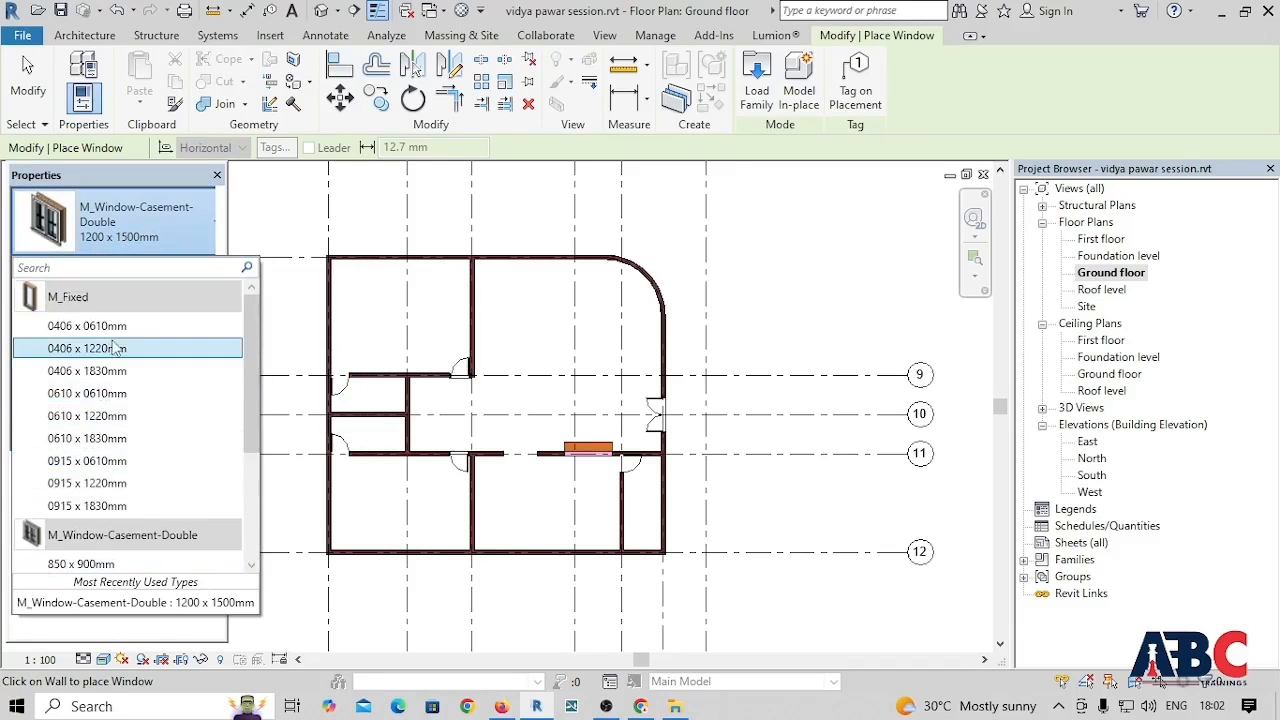
{"action": "scroll", "coordinate": [95, 435], "scroll_direction": "down", "scroll_amount": 3}
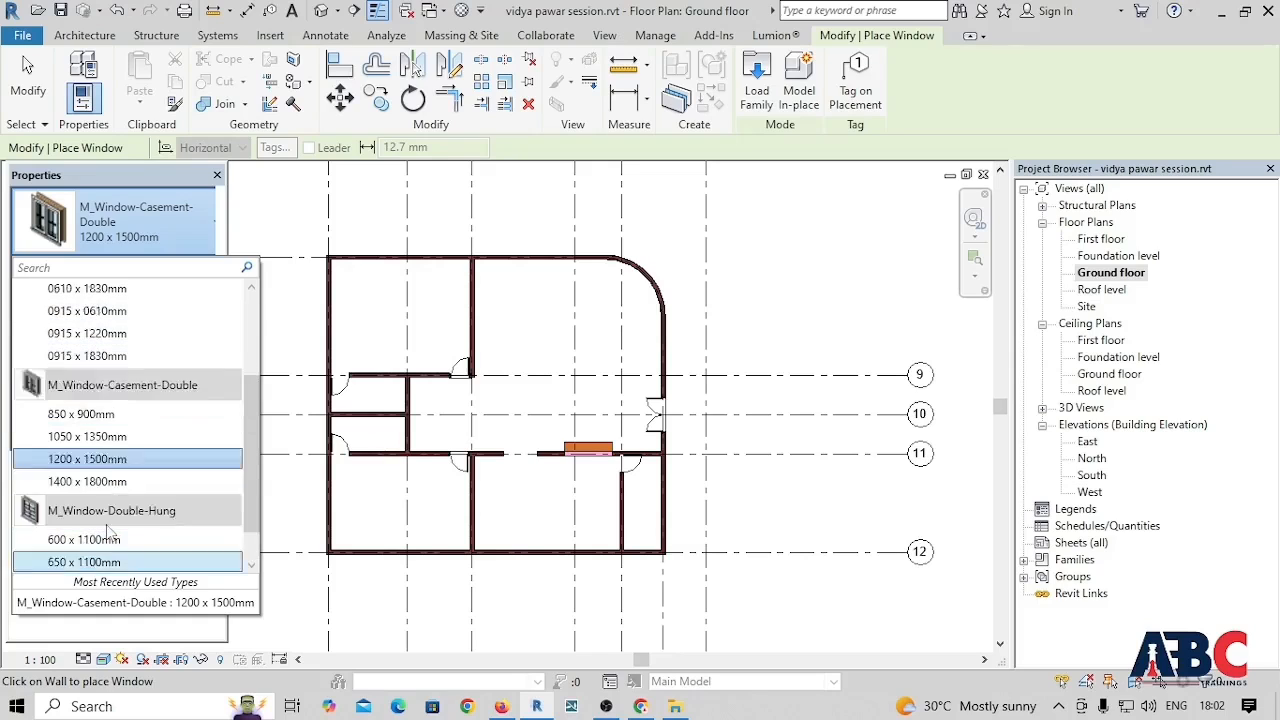
{"action": "scroll", "coordinate": [130, 515], "scroll_direction": "up", "scroll_amount": 3}
{"action": "scroll", "coordinate": [143, 505], "scroll_direction": "down", "scroll_amount": 3}
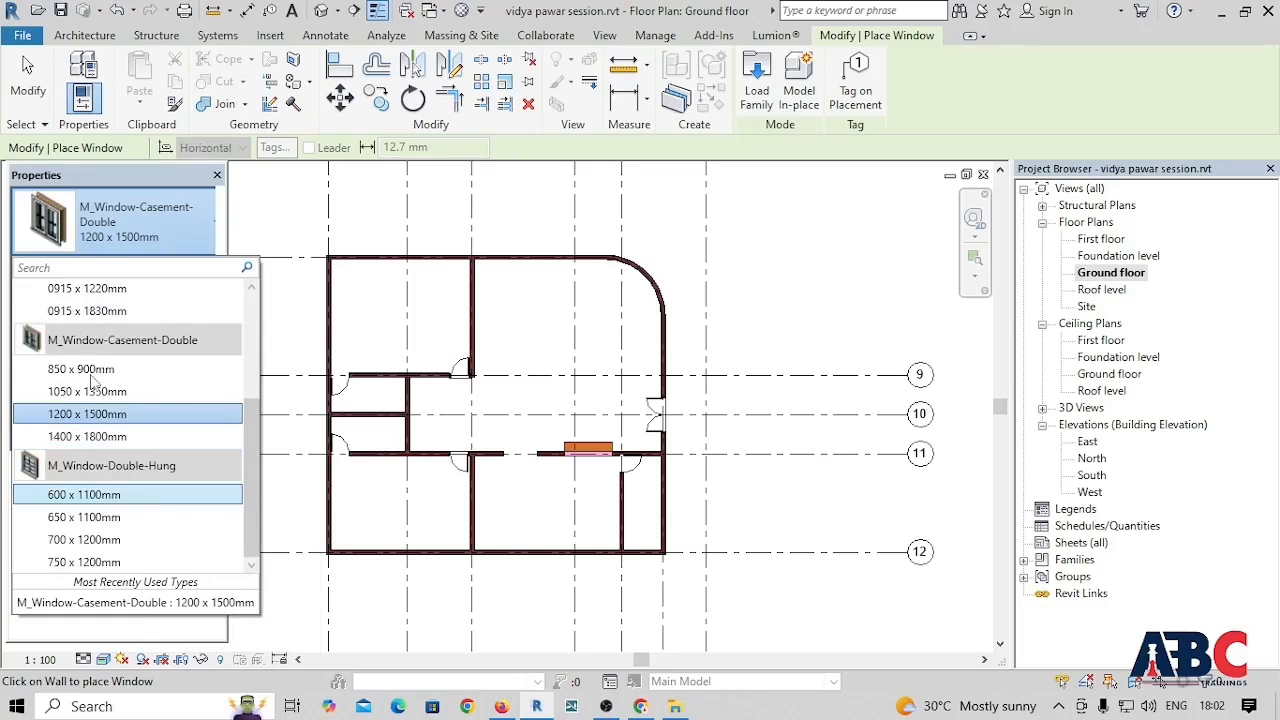
{"action": "scroll", "coordinate": [88, 370], "scroll_direction": "up", "scroll_amount": 3}
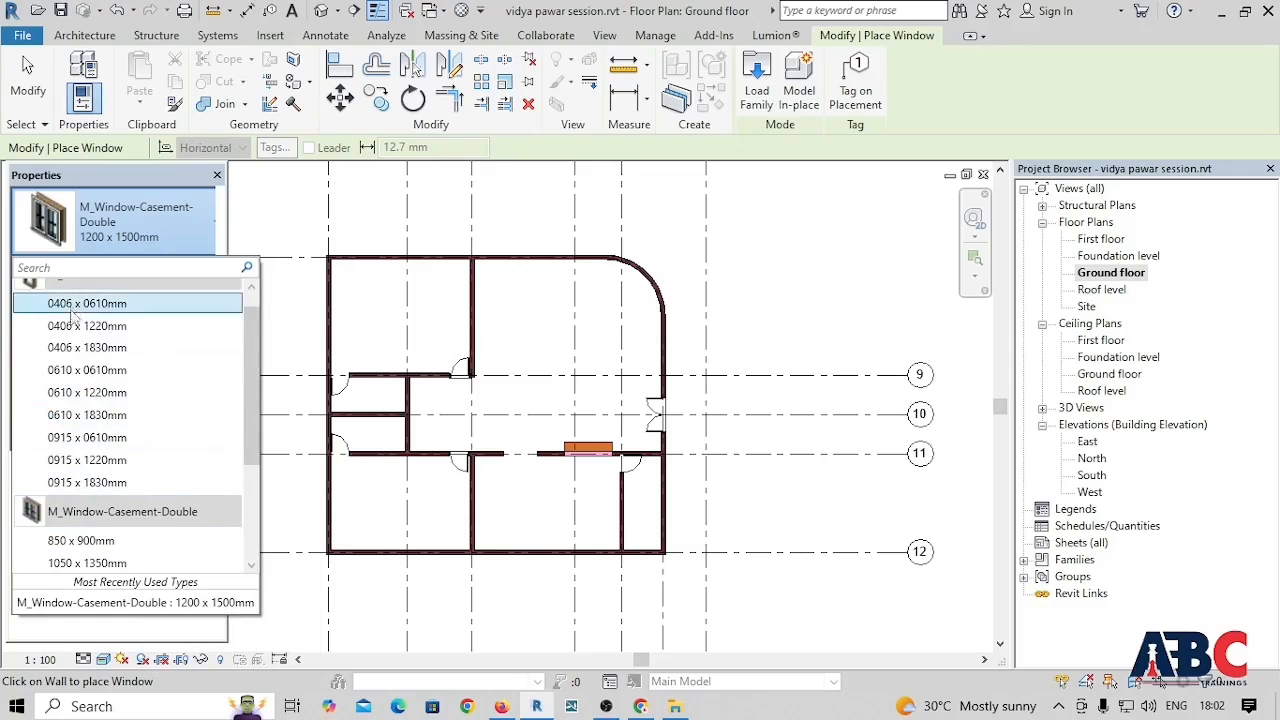
{"action": "scroll", "coordinate": [90, 460], "scroll_direction": "down", "scroll_amount": 3}
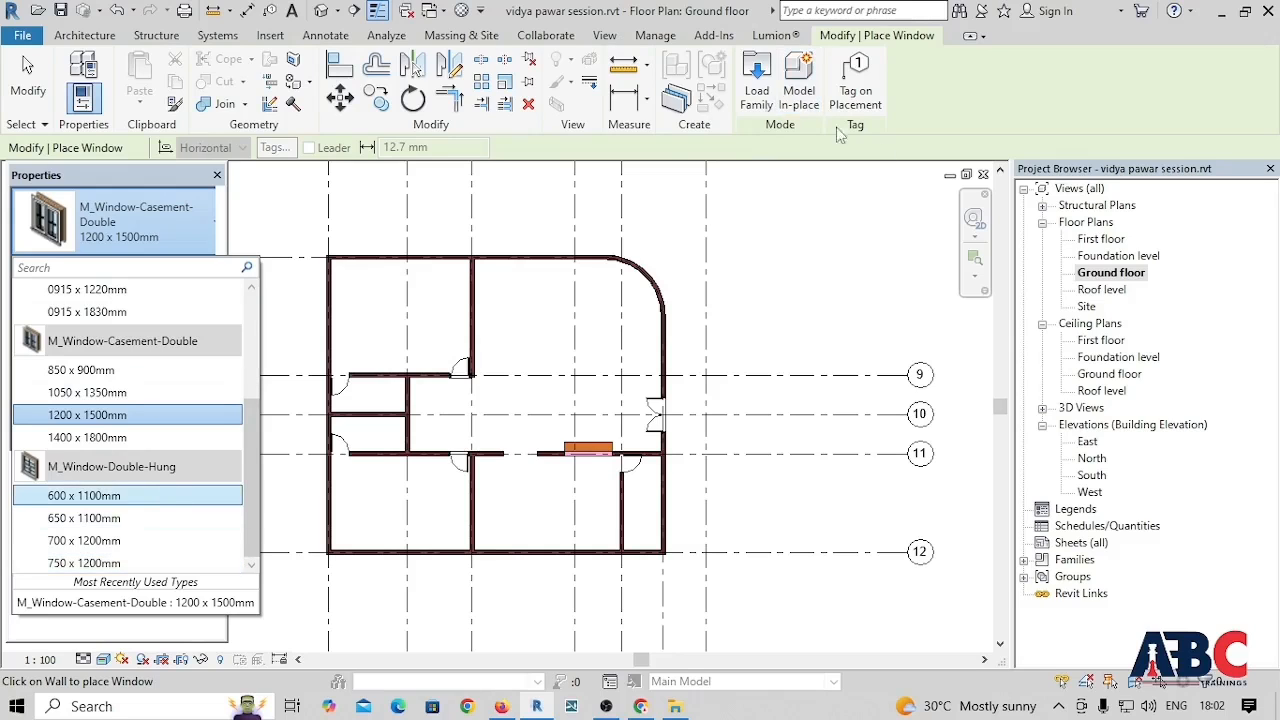
{"action": "left_click", "coordinate": [760, 75]}
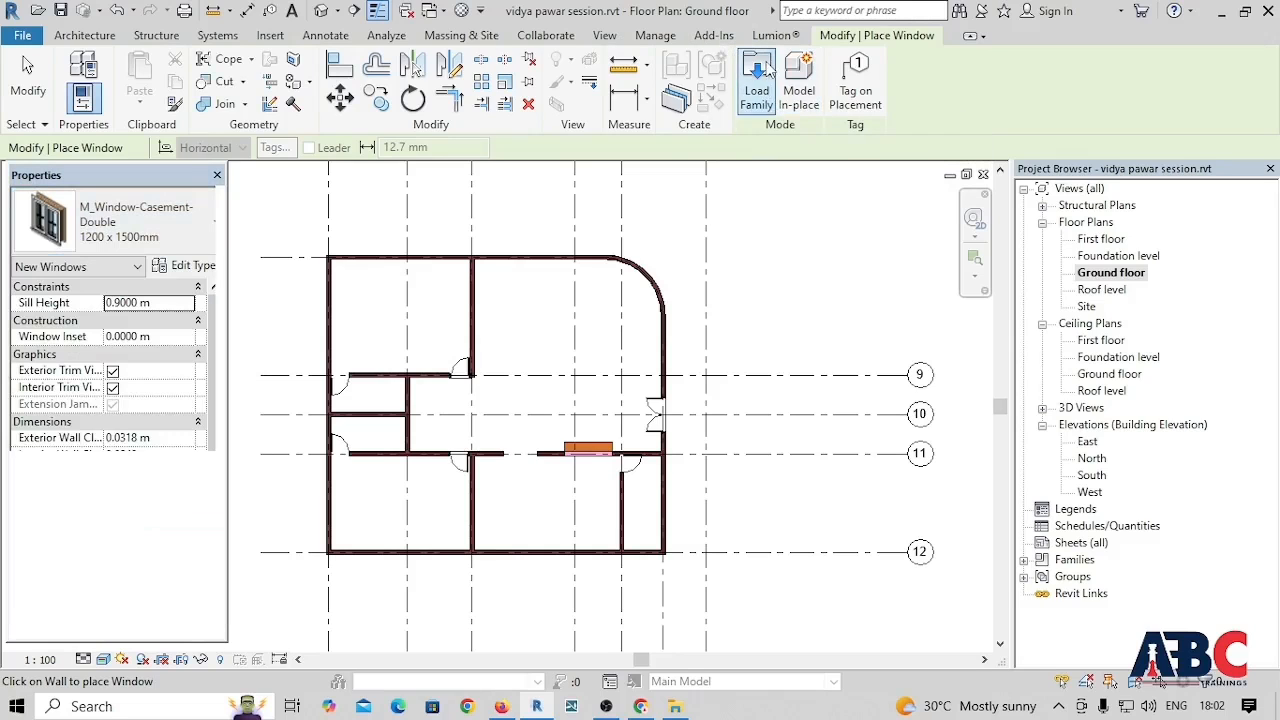
{"action": "left_click", "coordinate": [763, 76]}
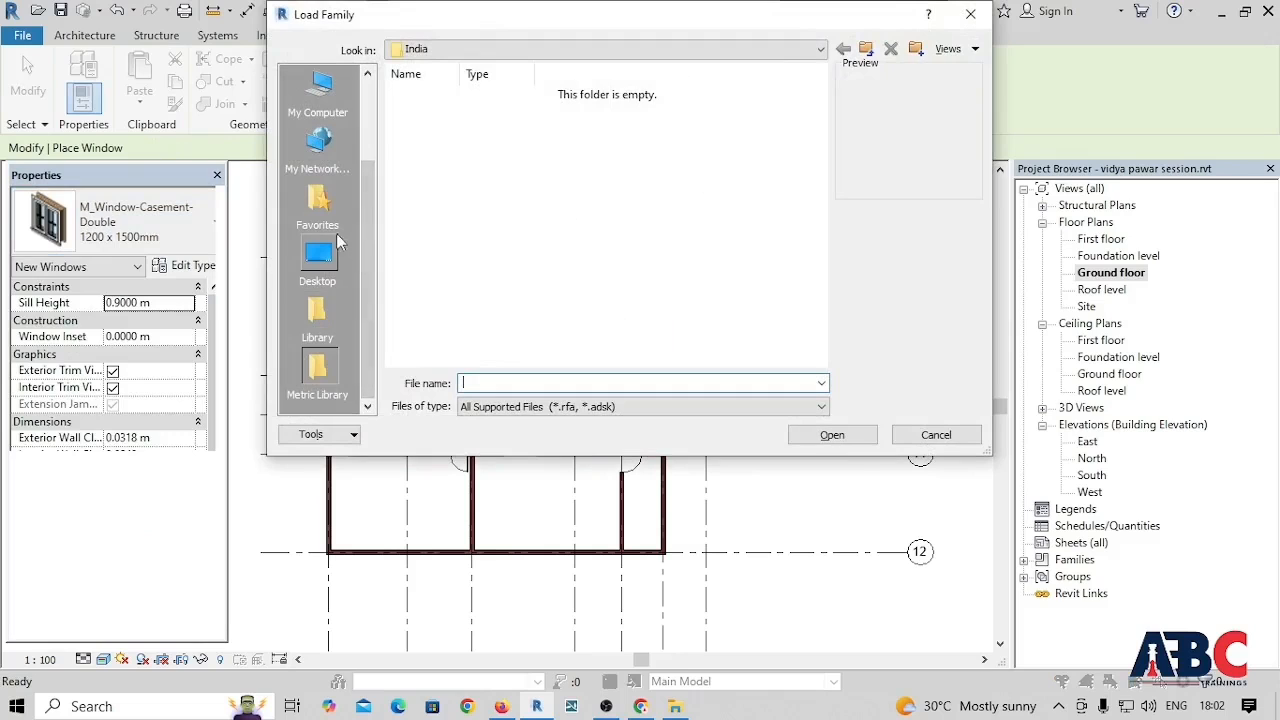
{"action": "left_click", "coordinate": [321, 276]}
{"action": "scroll", "coordinate": [331, 234], "scroll_direction": "up", "scroll_amount": 2}
{"action": "left_click", "coordinate": [325, 163]}
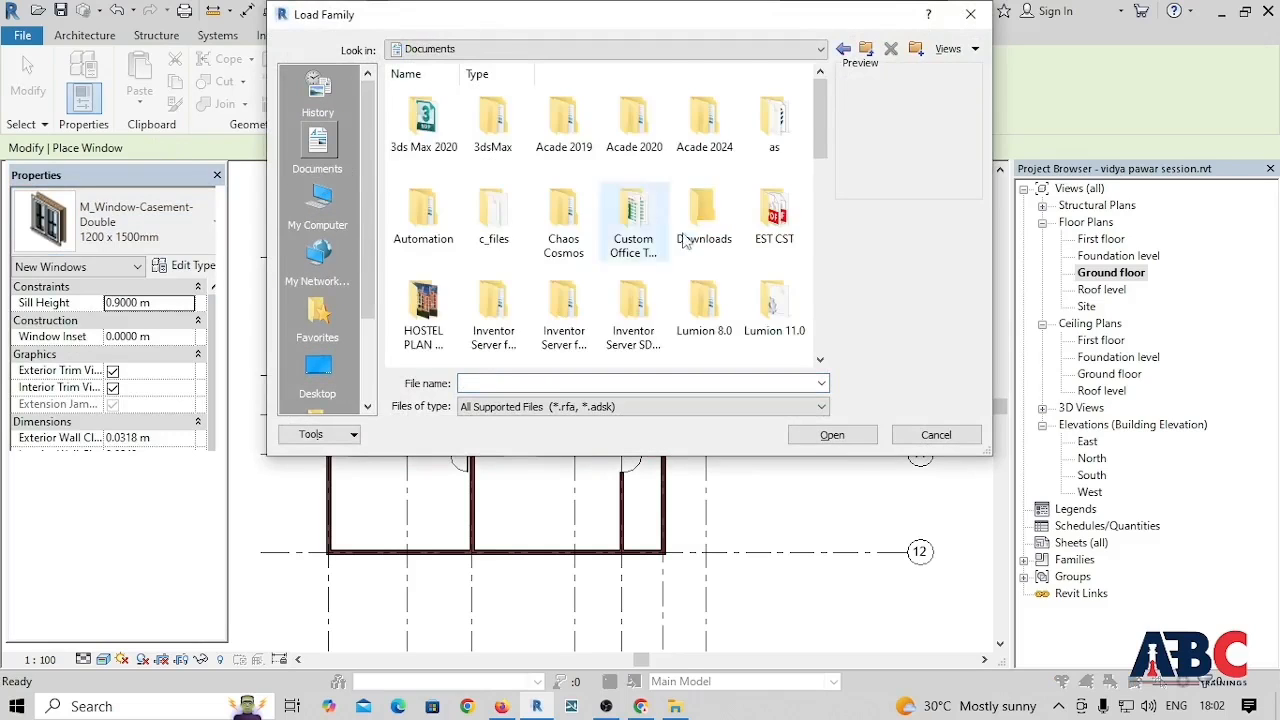
{"action": "scroll", "coordinate": [685, 242], "scroll_direction": "down", "scroll_amount": 5}
{"action": "scroll", "coordinate": [687, 243], "scroll_direction": "down", "scroll_amount": 2}
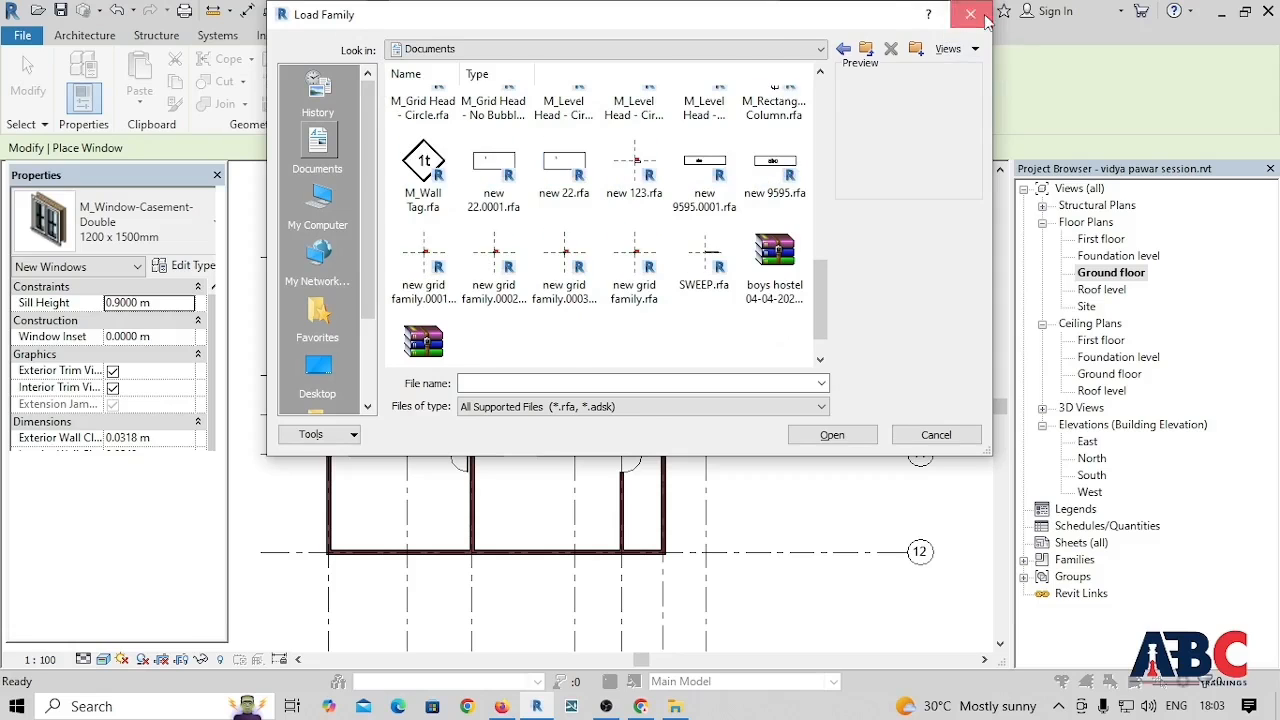
{"action": "left_click", "coordinate": [970, 14]}
Step: Choose the M_Window-Casement-Double 1400 x 1800mm type and duplicate it as a new type named W2
{"action": "left_click", "coordinate": [130, 221]}
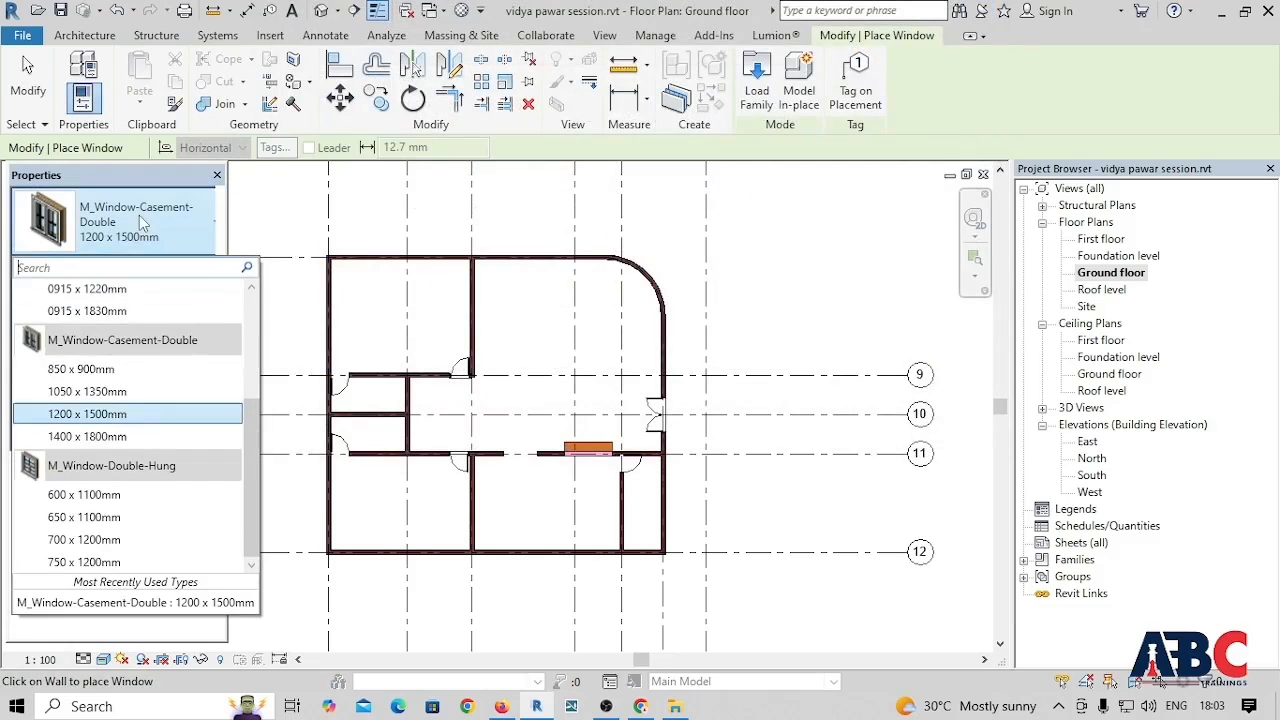
{"action": "left_click", "coordinate": [87, 436]}
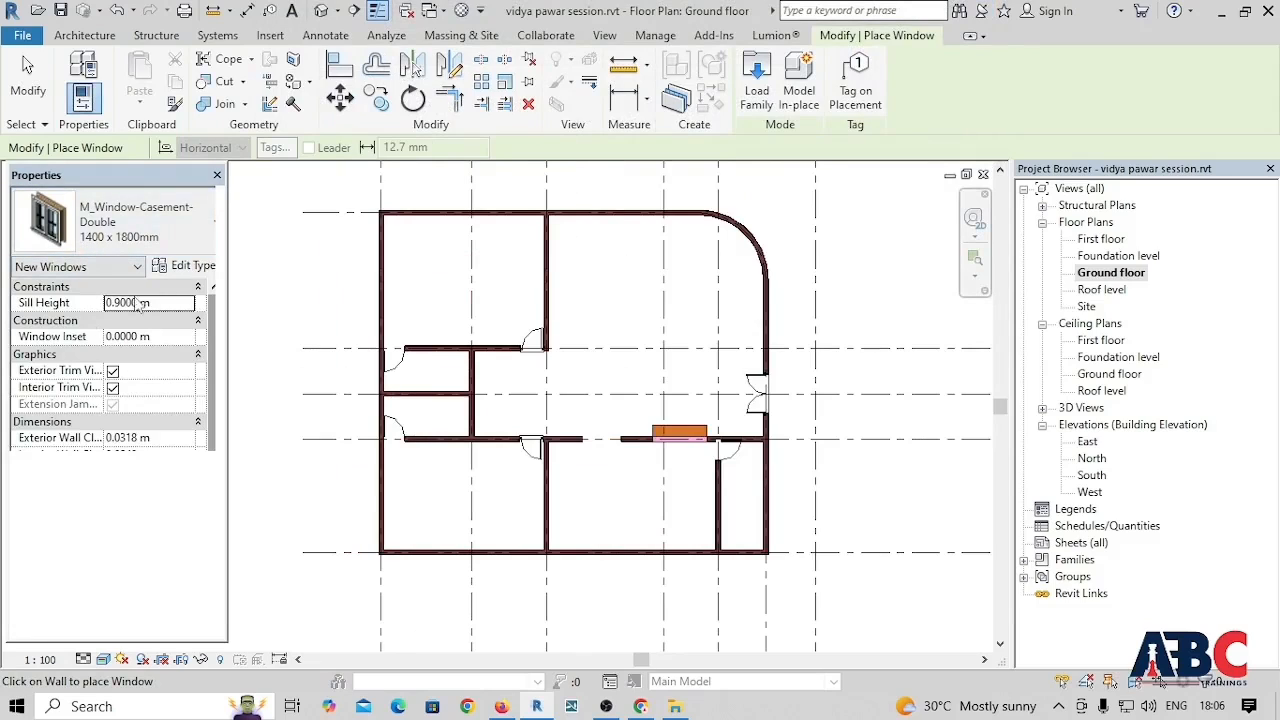
{"action": "left_click", "coordinate": [187, 268]}
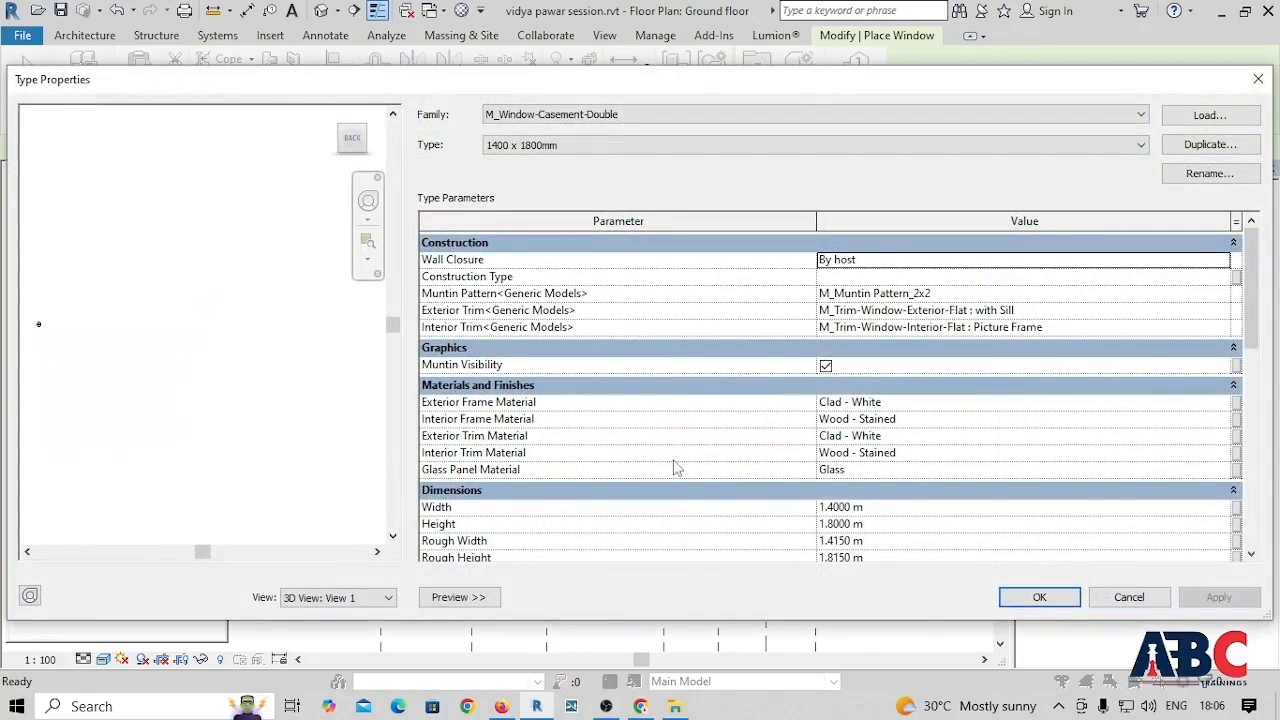
{"action": "left_click", "coordinate": [1215, 150]}
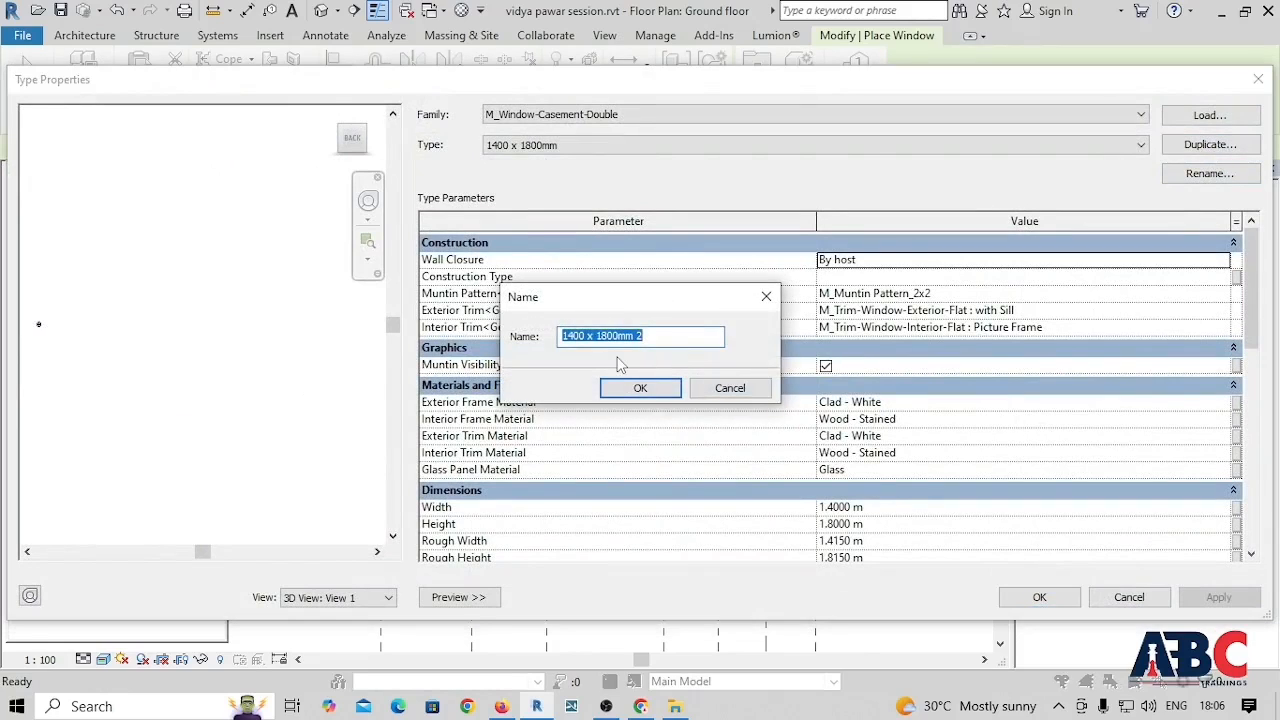
{"action": "type", "text": "W2"}
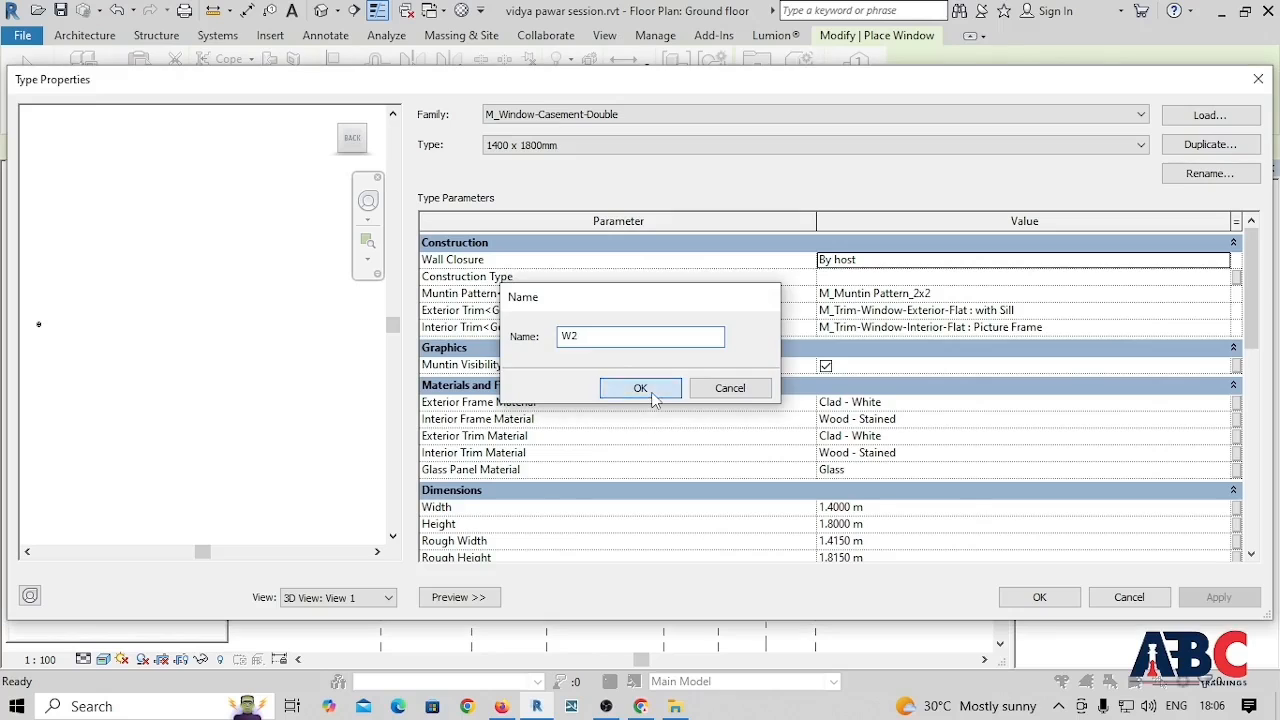
{"action": "left_click", "coordinate": [648, 389]}
Step: Set the W2 window type's width to 1.5 m and accept the type properties
{"action": "scroll", "coordinate": [30, 334], "scroll_direction": "up", "scroll_amount": 6}
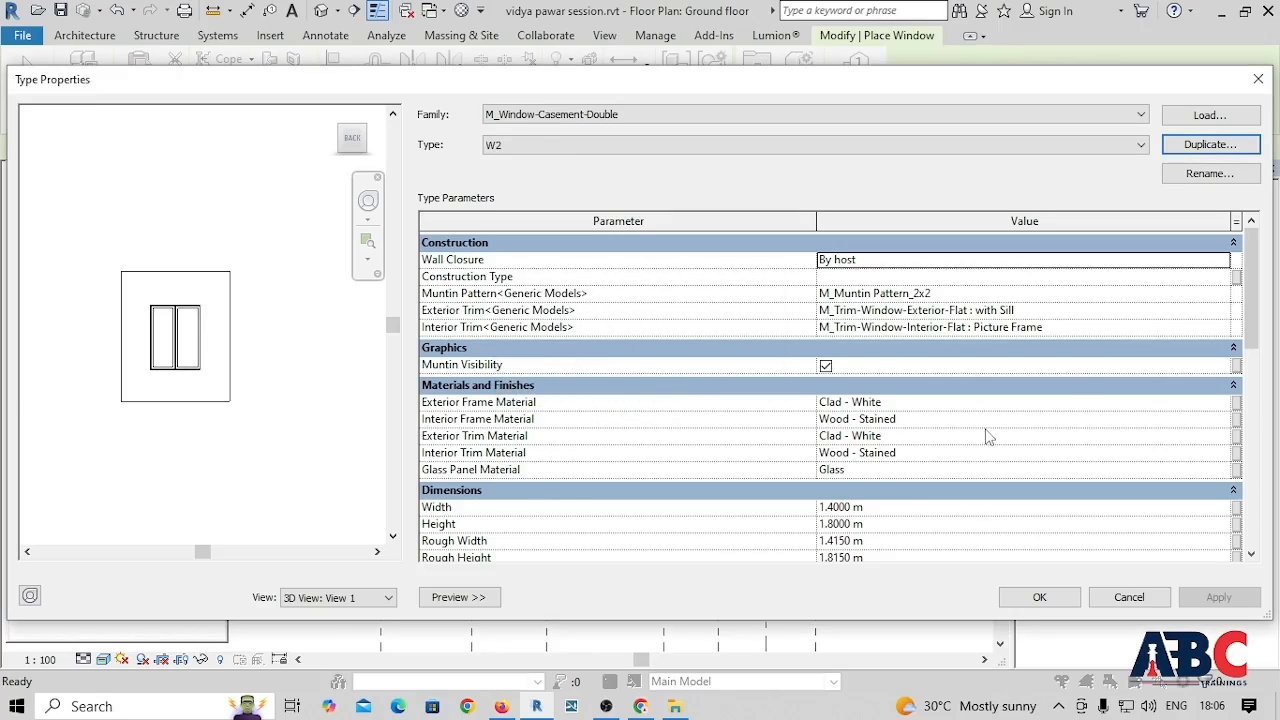
{"action": "scroll", "coordinate": [985, 436], "scroll_direction": "down", "scroll_amount": 3}
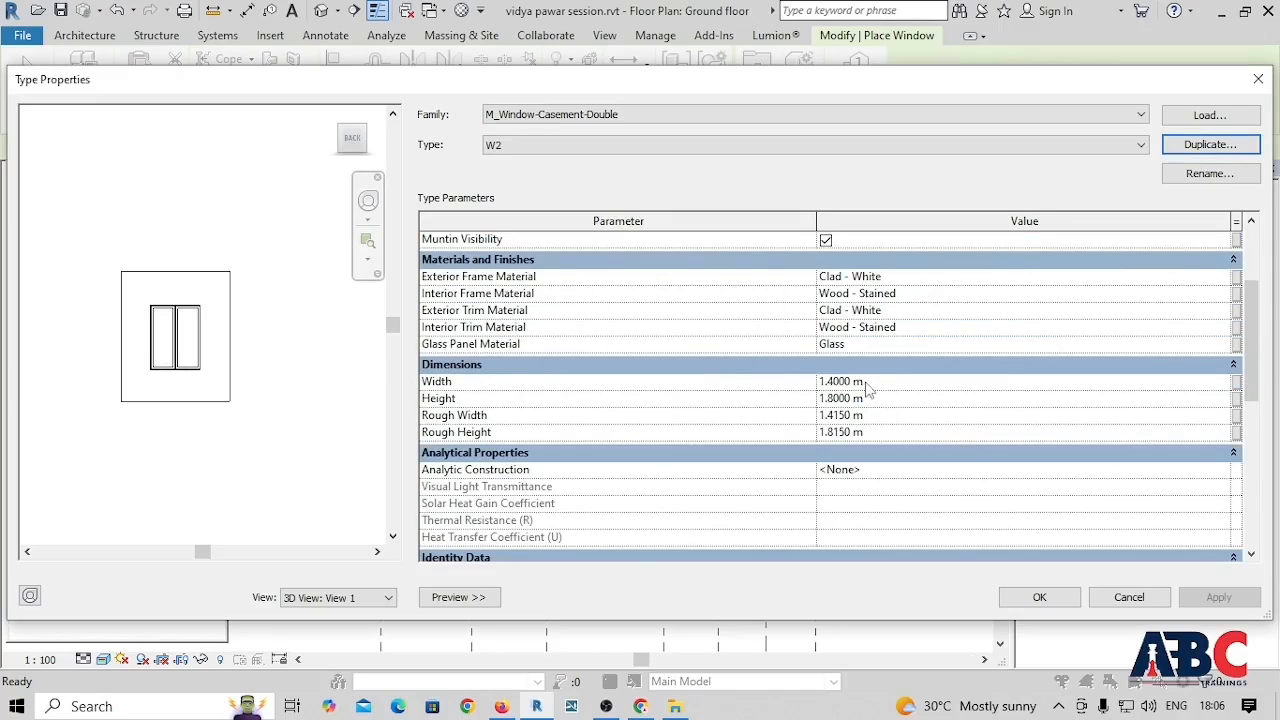
{"action": "left_click", "coordinate": [829, 381]}
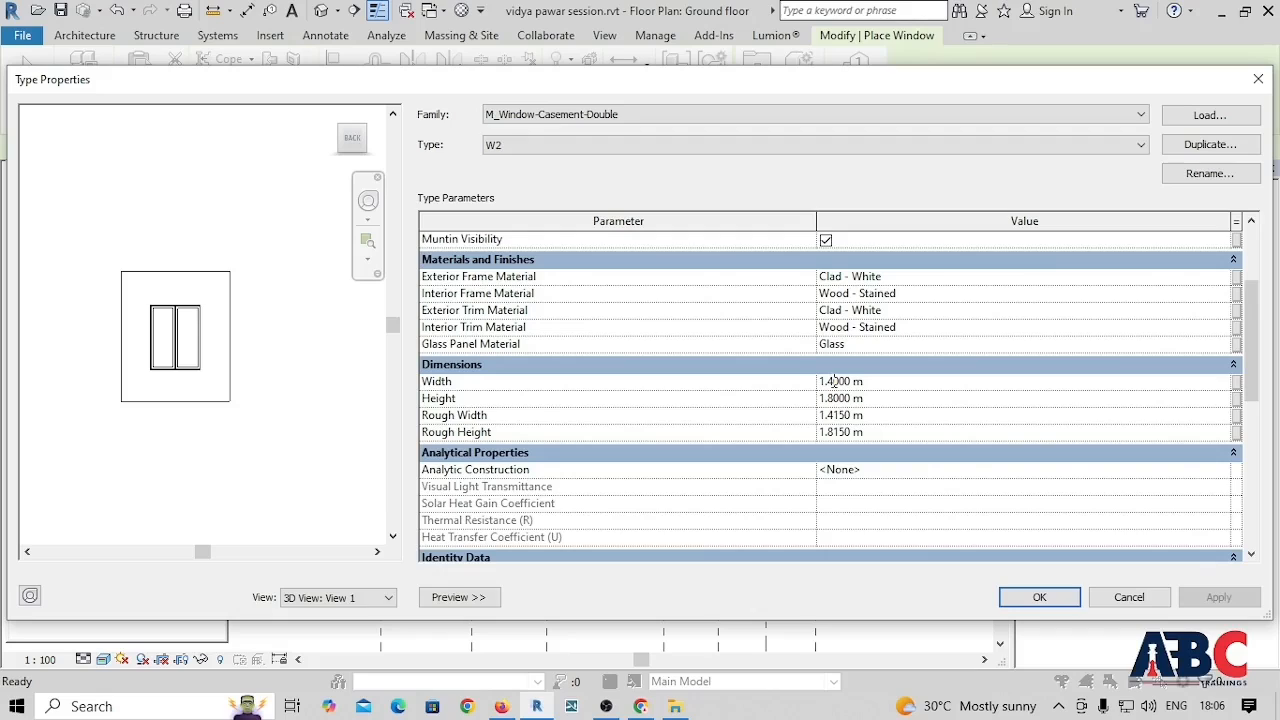
{"action": "left_click", "coordinate": [932, 399]}
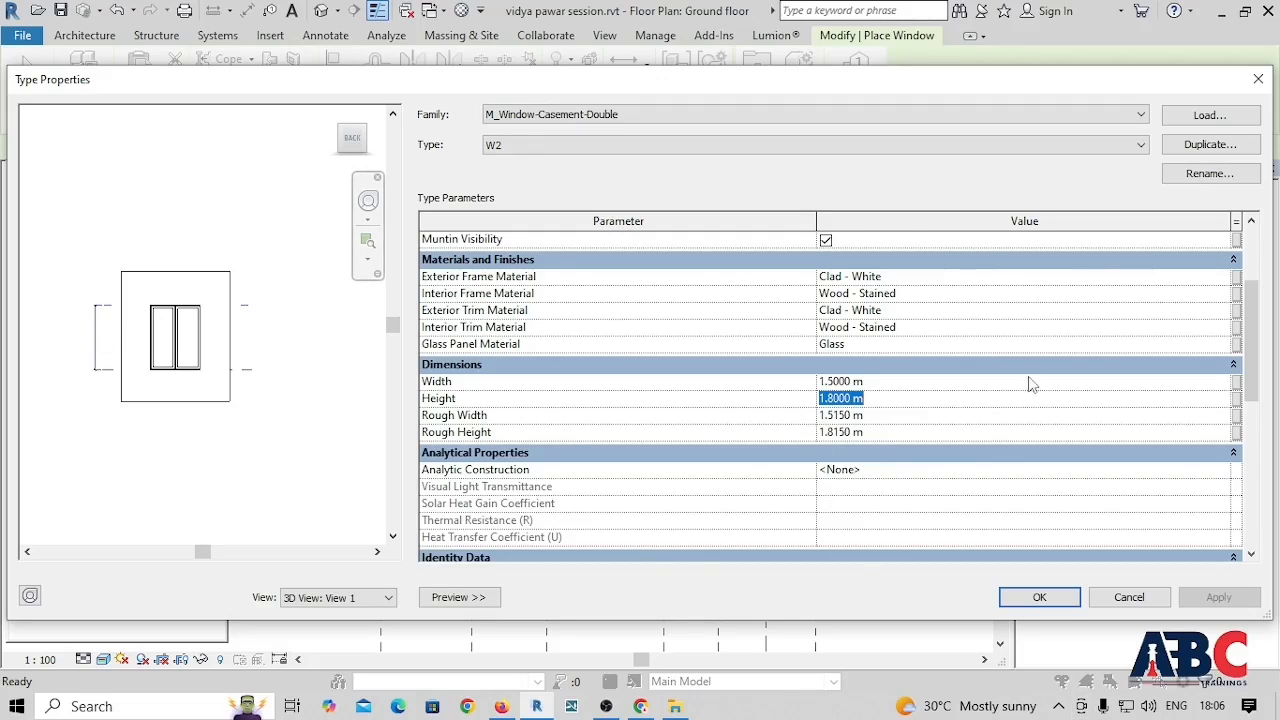
{"action": "scroll", "coordinate": [805, 428], "scroll_direction": "down", "scroll_amount": 2}
{"action": "scroll", "coordinate": [857, 438], "scroll_direction": "up", "scroll_amount": 2}
{"action": "left_click", "coordinate": [1045, 600]}
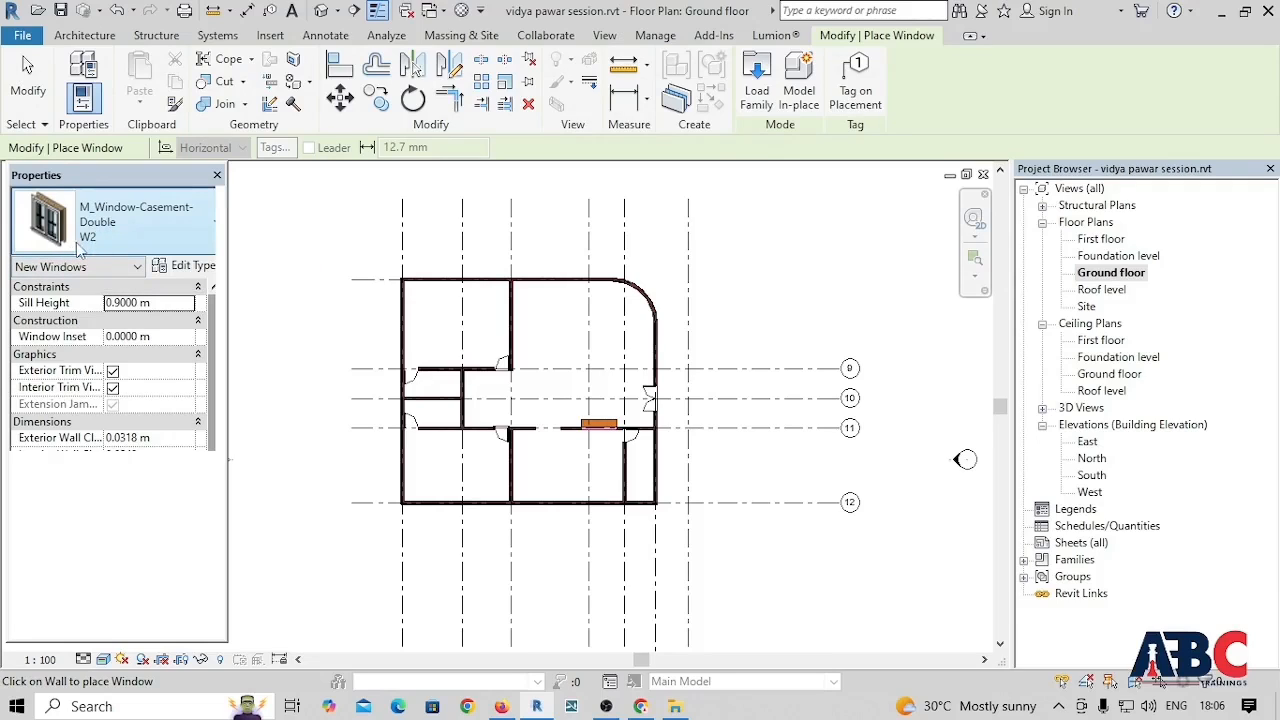
Step: Set the sill height to 0.6 m and place a W2 window centred in the lower-left room's bottom exterior wall, 2.785 m from each side
{"action": "left_click", "coordinate": [118, 304]}
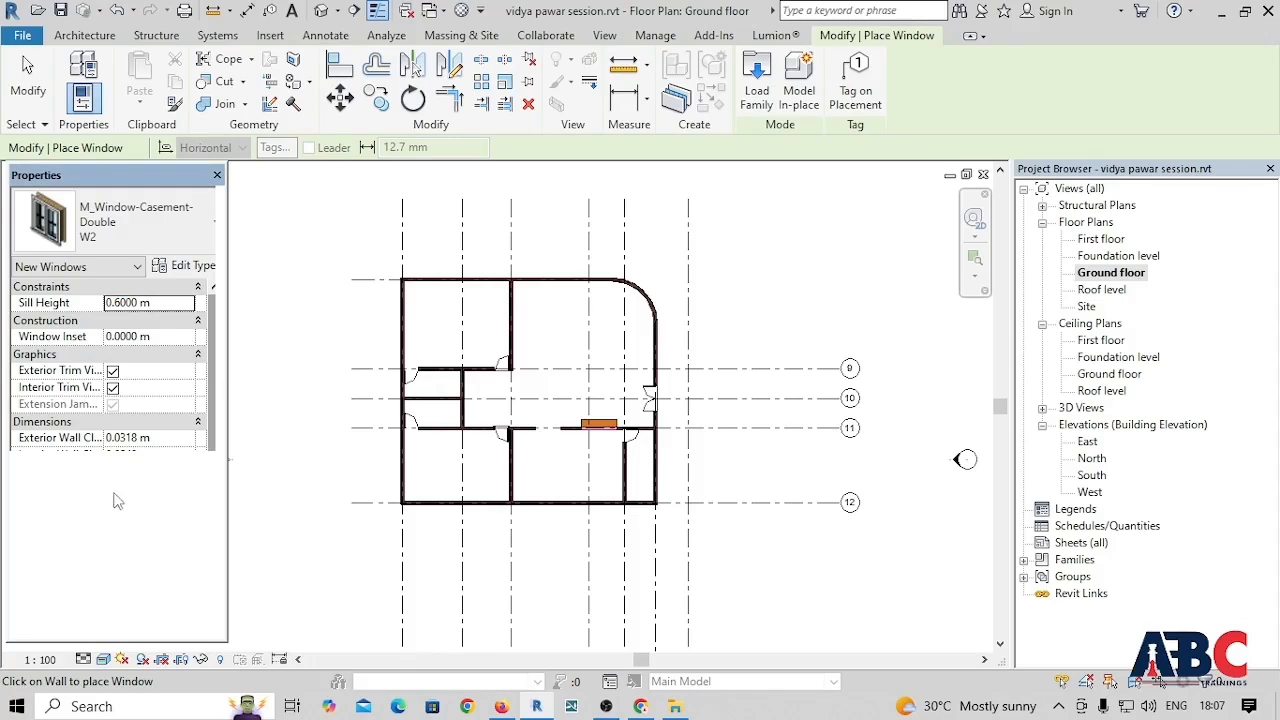
{"action": "left_click", "coordinate": [133, 227]}
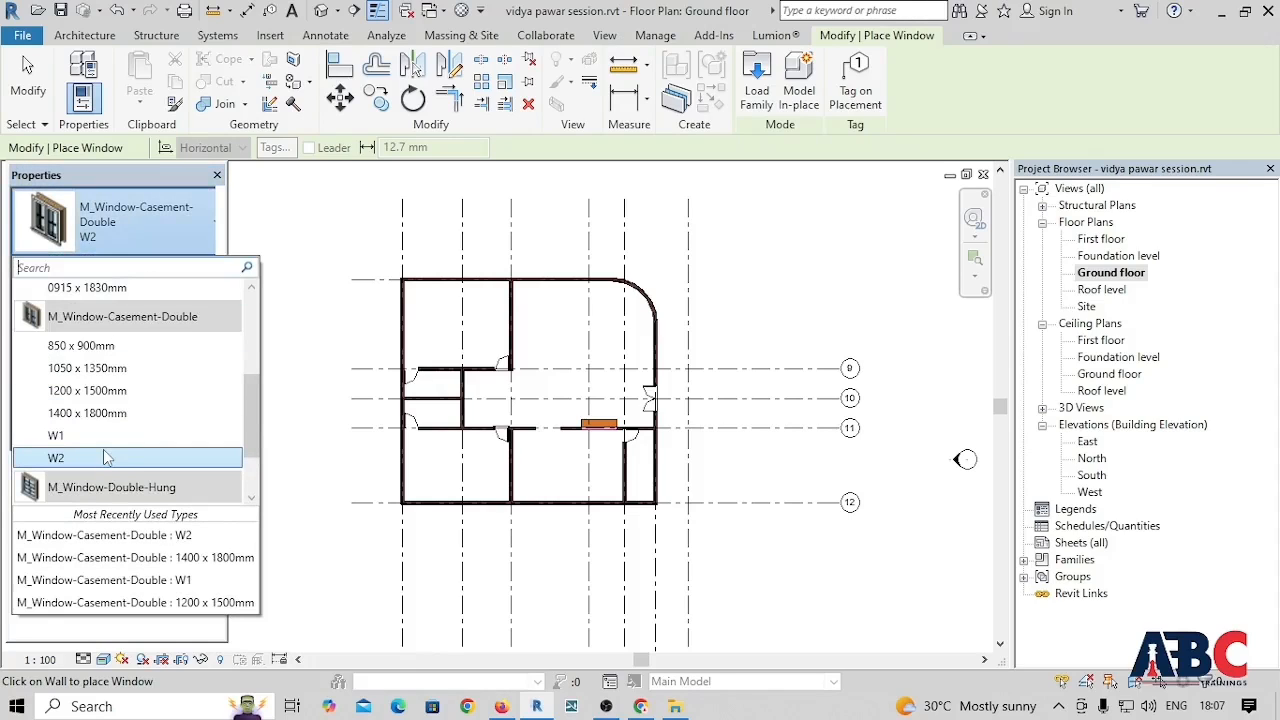
{"action": "left_click", "coordinate": [107, 457]}
{"action": "scroll", "coordinate": [440, 505], "scroll_direction": "up", "scroll_amount": 5}
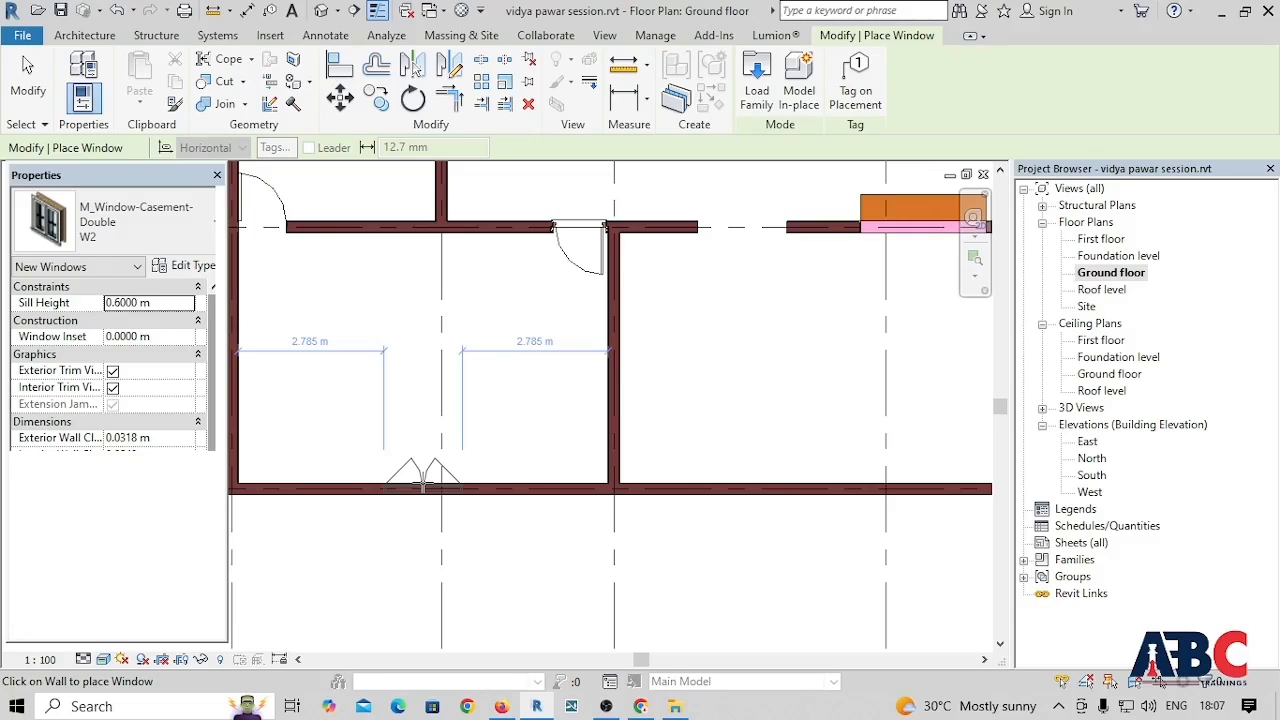
{"action": "scroll", "coordinate": [424, 482], "scroll_direction": "down", "scroll_amount": 5}
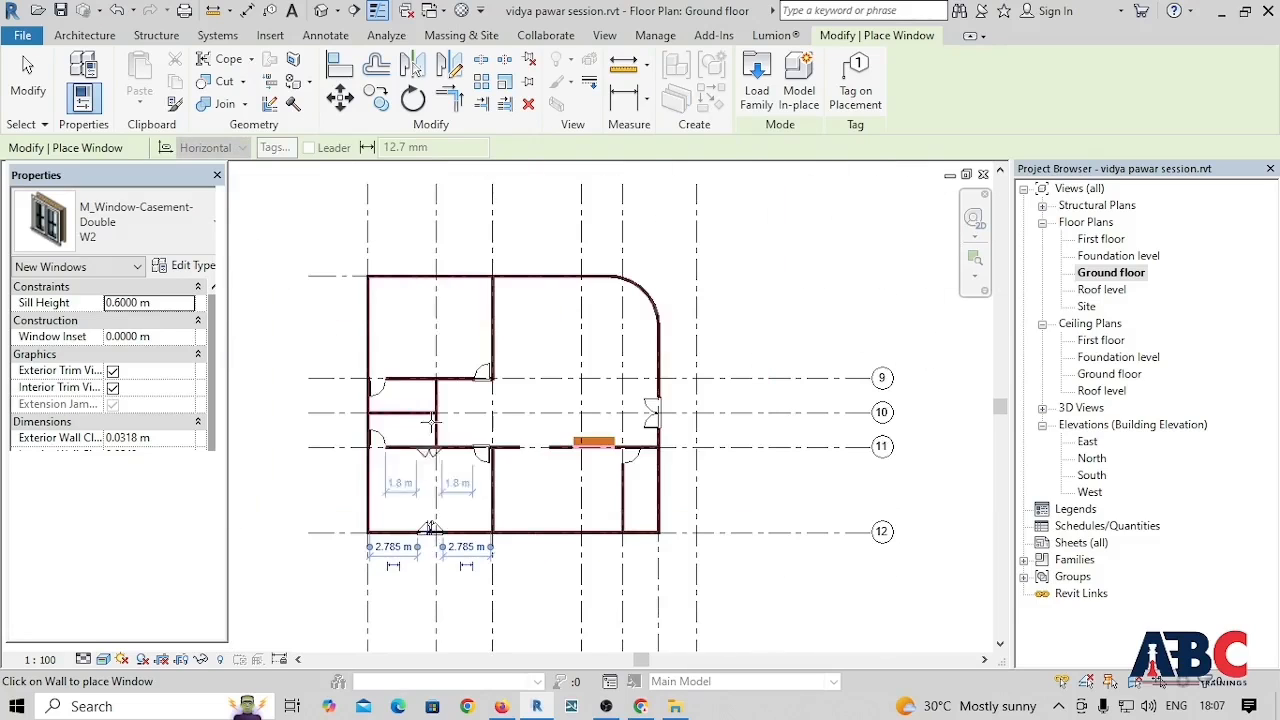
Step: Place a W2 window centred in the upper-left room's top exterior wall, 2.785 m from each side
{"action": "scroll", "coordinate": [436, 281], "scroll_direction": "up", "scroll_amount": 5}
{"action": "scroll", "coordinate": [436, 275], "scroll_direction": "down", "scroll_amount": 2}
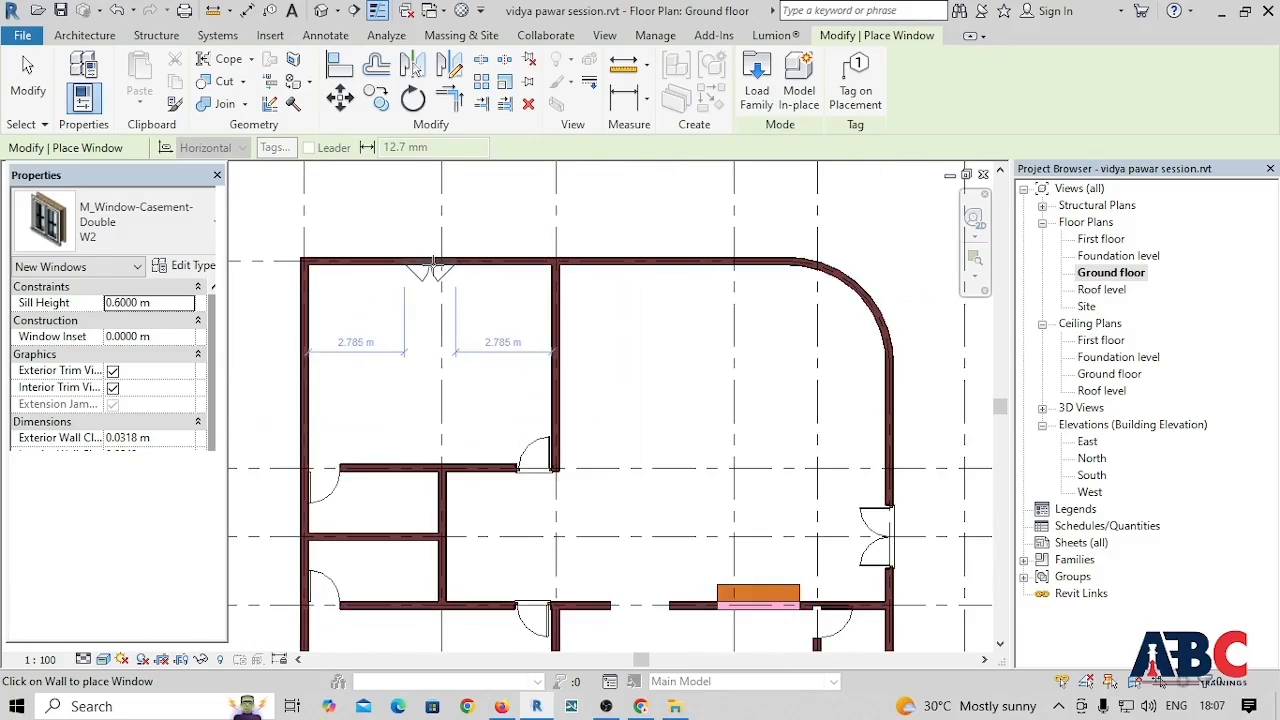
{"action": "scroll", "coordinate": [440, 380], "scroll_direction": "down", "scroll_amount": 3}
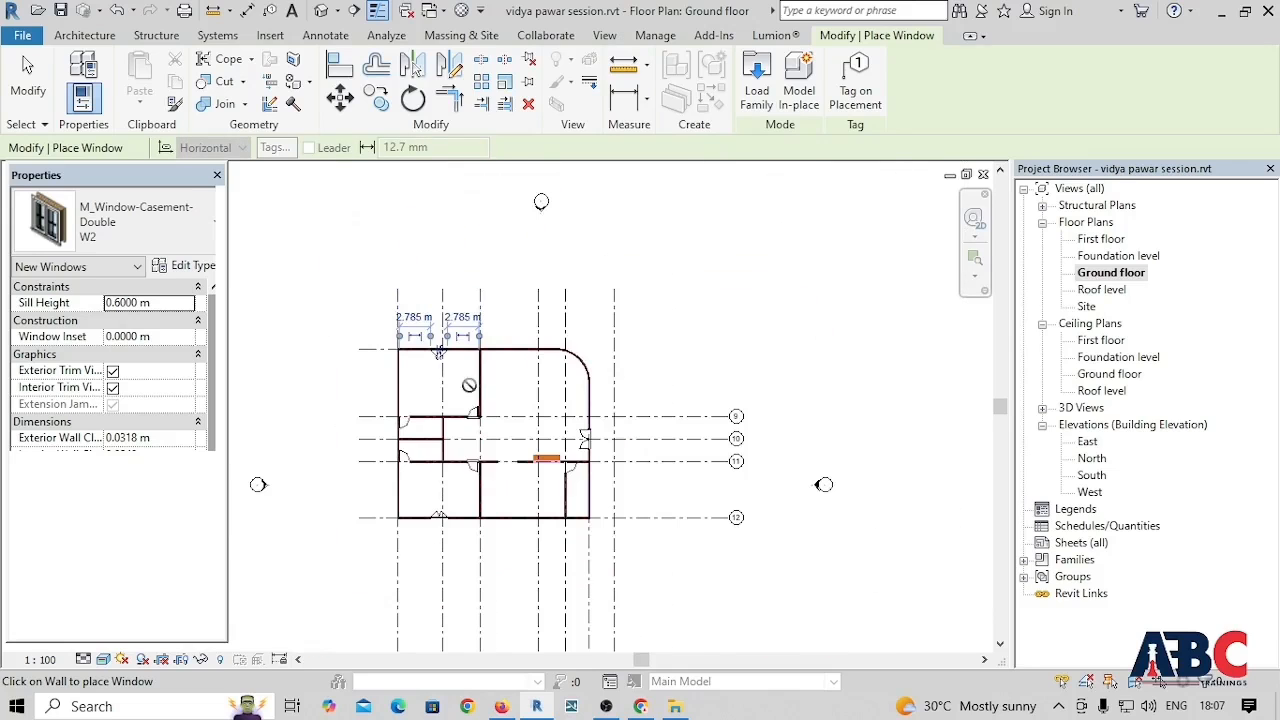
{"action": "scroll", "coordinate": [431, 366], "scroll_direction": "up", "scroll_amount": 1}
{"action": "scroll", "coordinate": [451, 383], "scroll_direction": "down", "scroll_amount": 1}
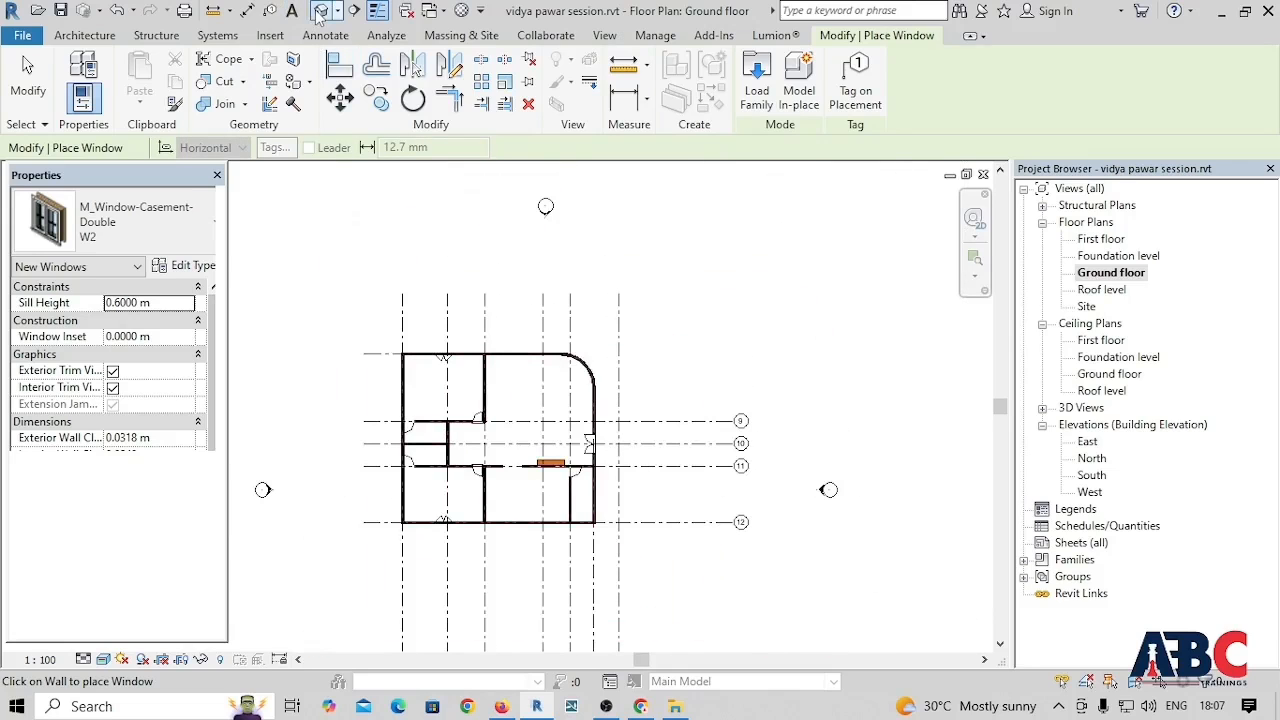
Step: Switch to the 3D view, examine the W2 window in the back exterior wall, and end window placement
{"action": "left_click", "coordinate": [320, 12]}
{"action": "scroll", "coordinate": [514, 443], "scroll_direction": "down", "scroll_amount": 3}
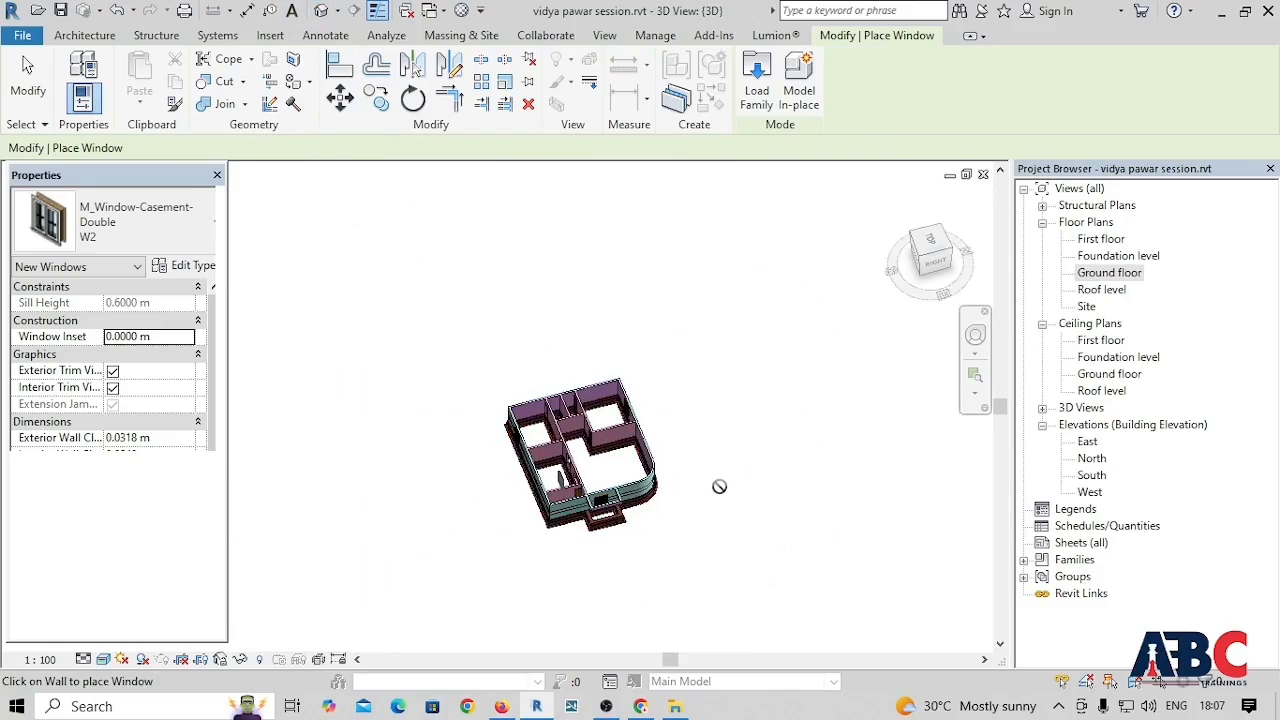
{"action": "middle_click_drag", "start_coordinate": [719, 486], "coordinate": [425, 425], "text": "shift"}
{"action": "scroll", "coordinate": [690, 486], "scroll_direction": "up", "scroll_amount": 3}
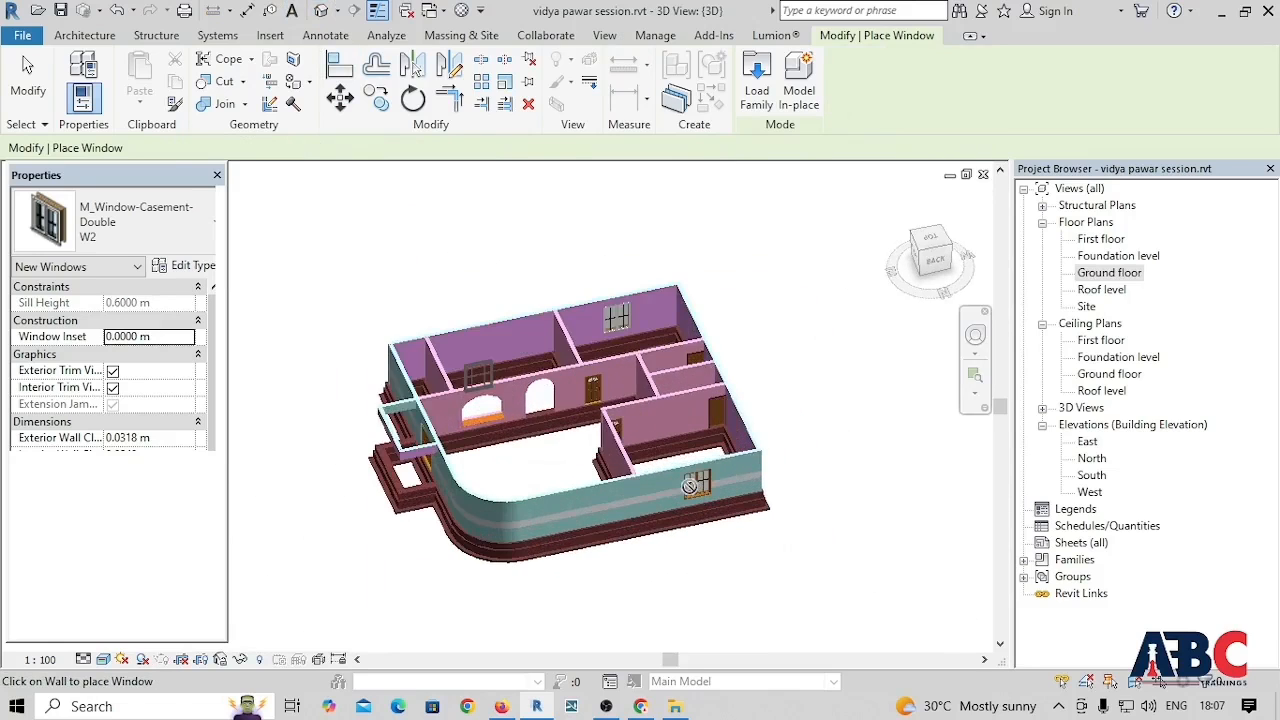
{"action": "middle_click_drag", "start_coordinate": [690, 486], "coordinate": [763, 480], "text": "shift"}
{"action": "scroll", "coordinate": [791, 556], "scroll_direction": "up", "scroll_amount": 5}
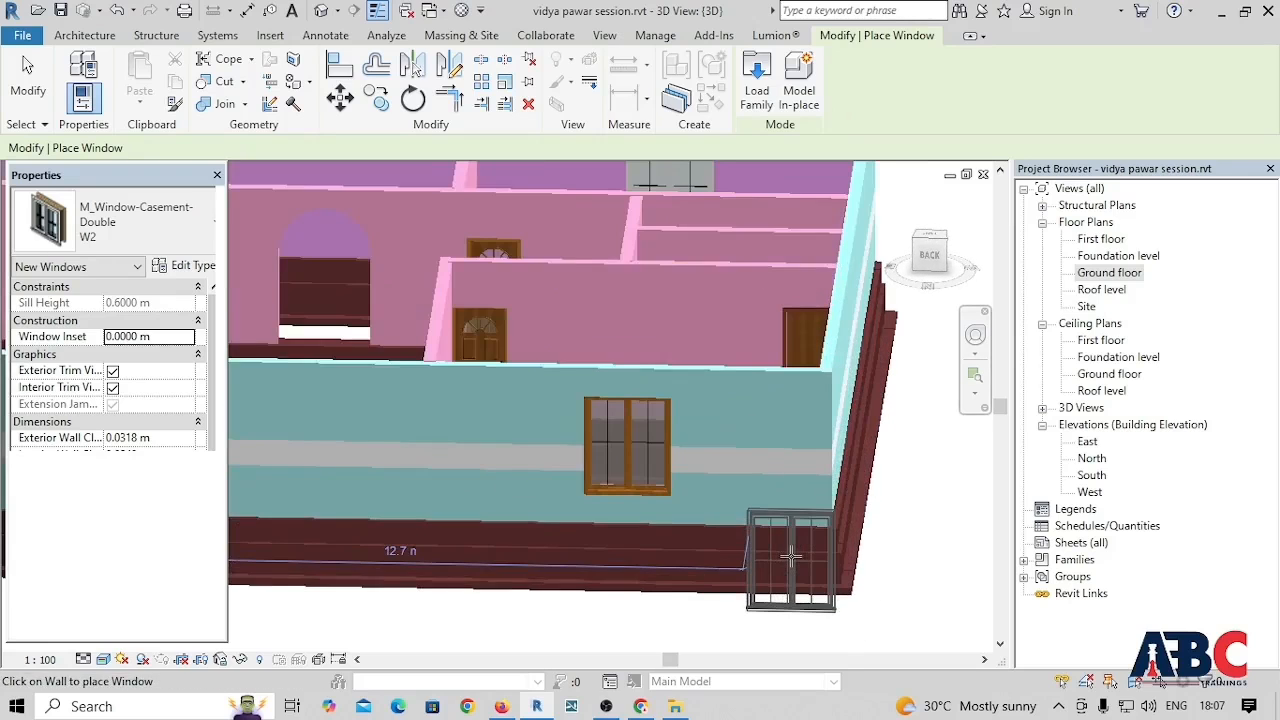
{"action": "key", "text": "Escape"}
{"action": "scroll", "coordinate": [670, 533], "scroll_direction": "down", "scroll_amount": 4}
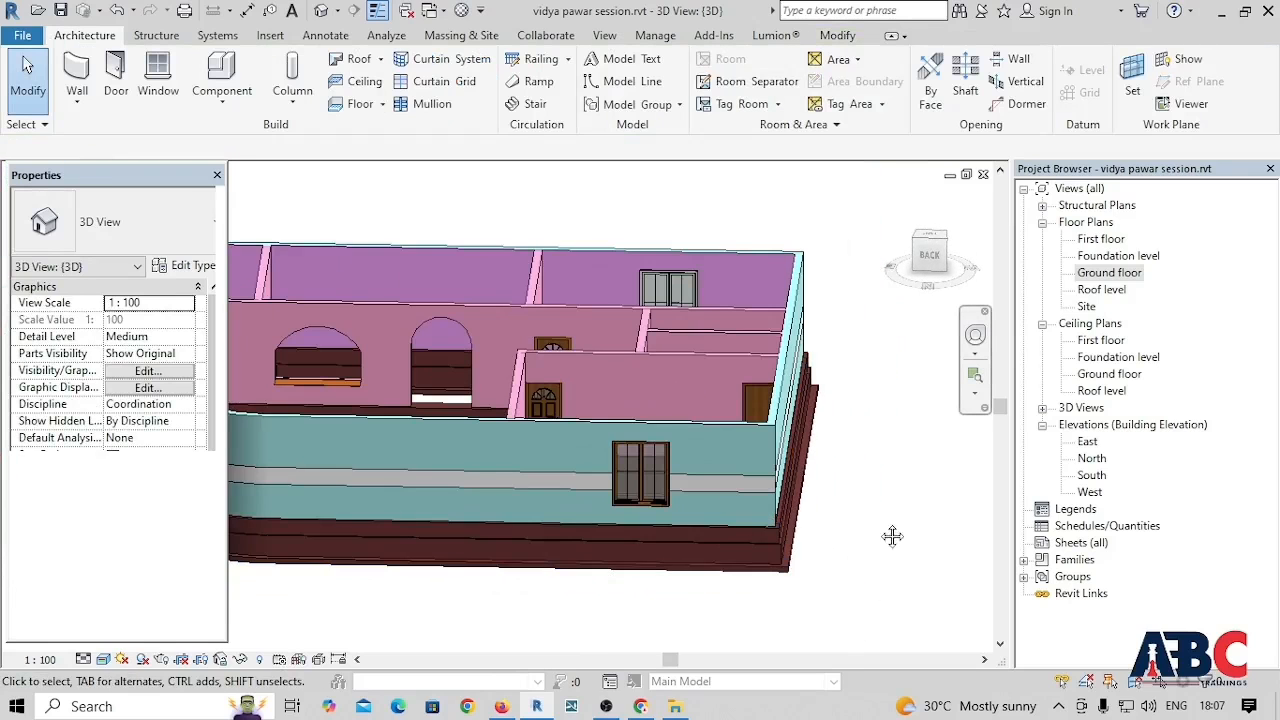
Step: Examine the W2 window in the front exterior wall and the interior openings of the 3D model
{"action": "middle_click_drag", "start_coordinate": [892, 537], "coordinate": [390, 515], "text": "shift"}
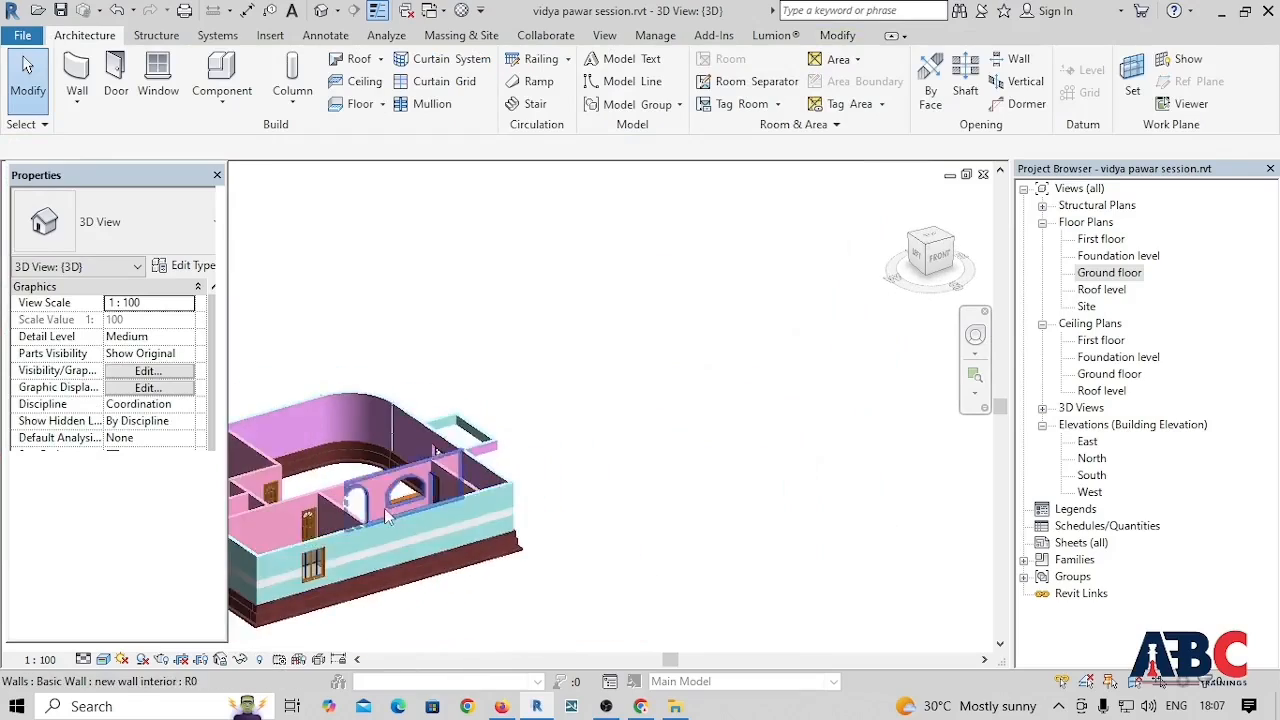
{"action": "scroll", "coordinate": [385, 509], "scroll_direction": "down", "scroll_amount": 3}
{"action": "scroll", "coordinate": [263, 531], "scroll_direction": "up", "scroll_amount": 5}
{"action": "scroll", "coordinate": [560, 564], "scroll_direction": "up", "scroll_amount": 2}
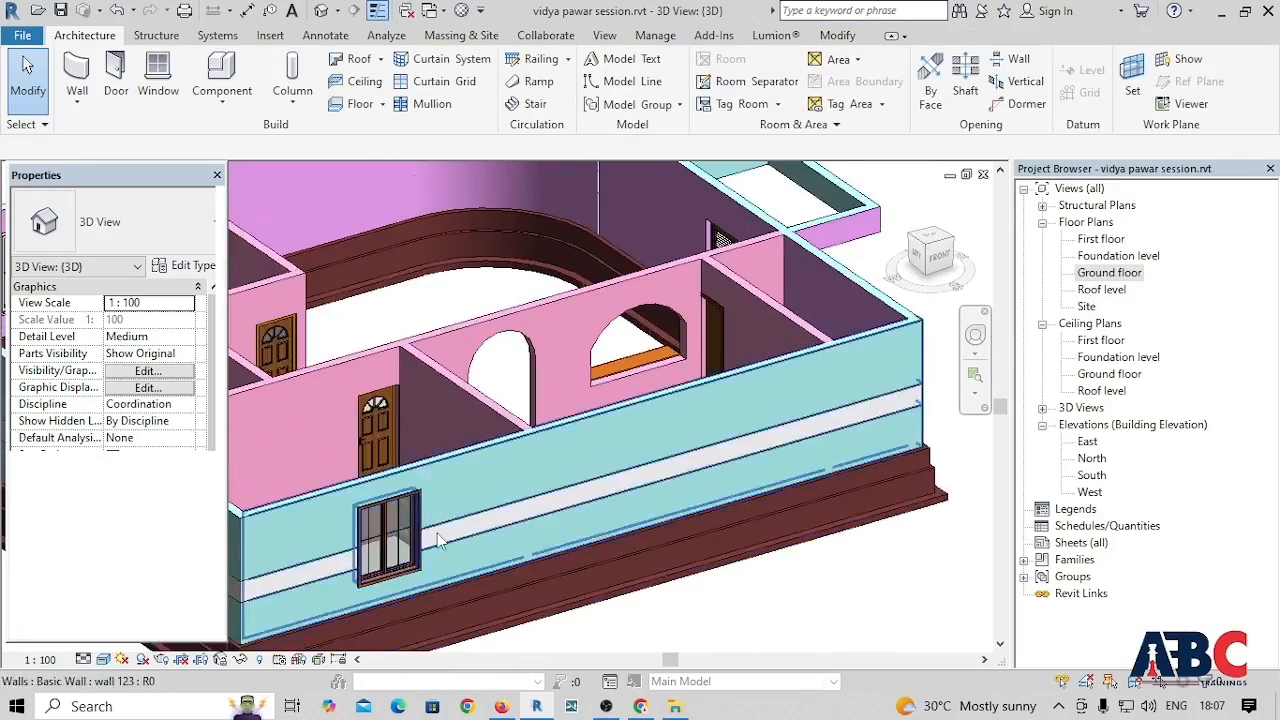
{"action": "scroll", "coordinate": [440, 540], "scroll_direction": "down", "scroll_amount": 5}
{"action": "scroll", "coordinate": [388, 567], "scroll_direction": "up", "scroll_amount": 2}
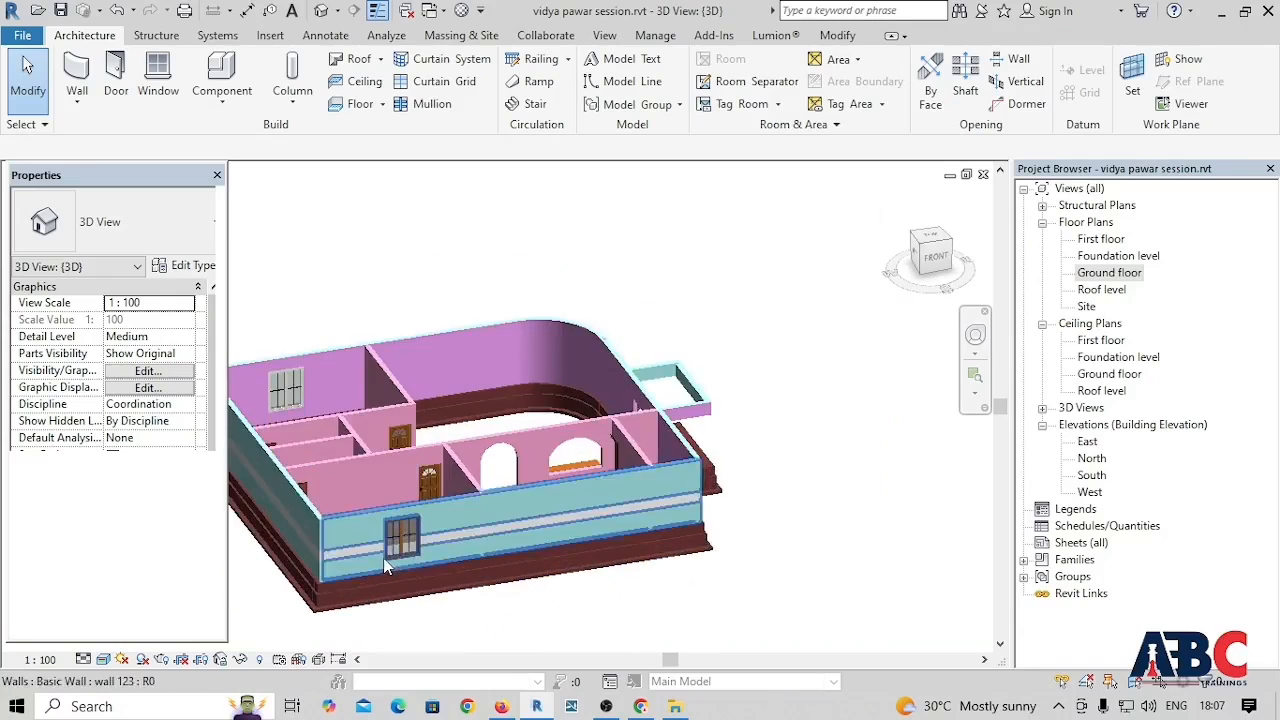
{"action": "scroll", "coordinate": [458, 545], "scroll_direction": "down", "scroll_amount": 2}
{"action": "middle_click_drag", "start_coordinate": [582, 596], "coordinate": [1018, 233], "text": "shift"}
{"action": "scroll", "coordinate": [759, 581], "scroll_direction": "down", "scroll_amount": 2}
Step: In the Ground floor plan, place a W2 window in the right exterior wall between the curved corner and double door, 1.3425 m from each side
{"action": "double_click", "coordinate": [1108, 273]}
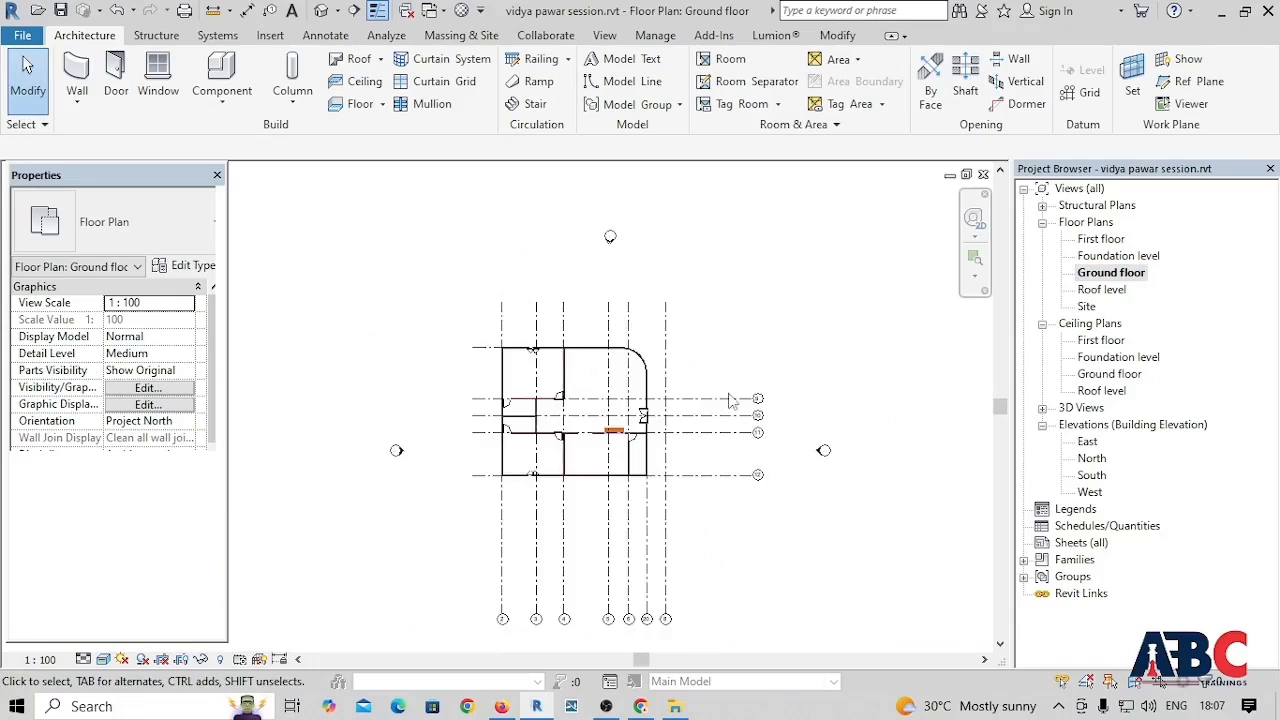
{"action": "scroll", "coordinate": [731, 441], "scroll_direction": "down", "scroll_amount": 2}
{"action": "scroll", "coordinate": [731, 441], "scroll_direction": "up", "scroll_amount": 6}
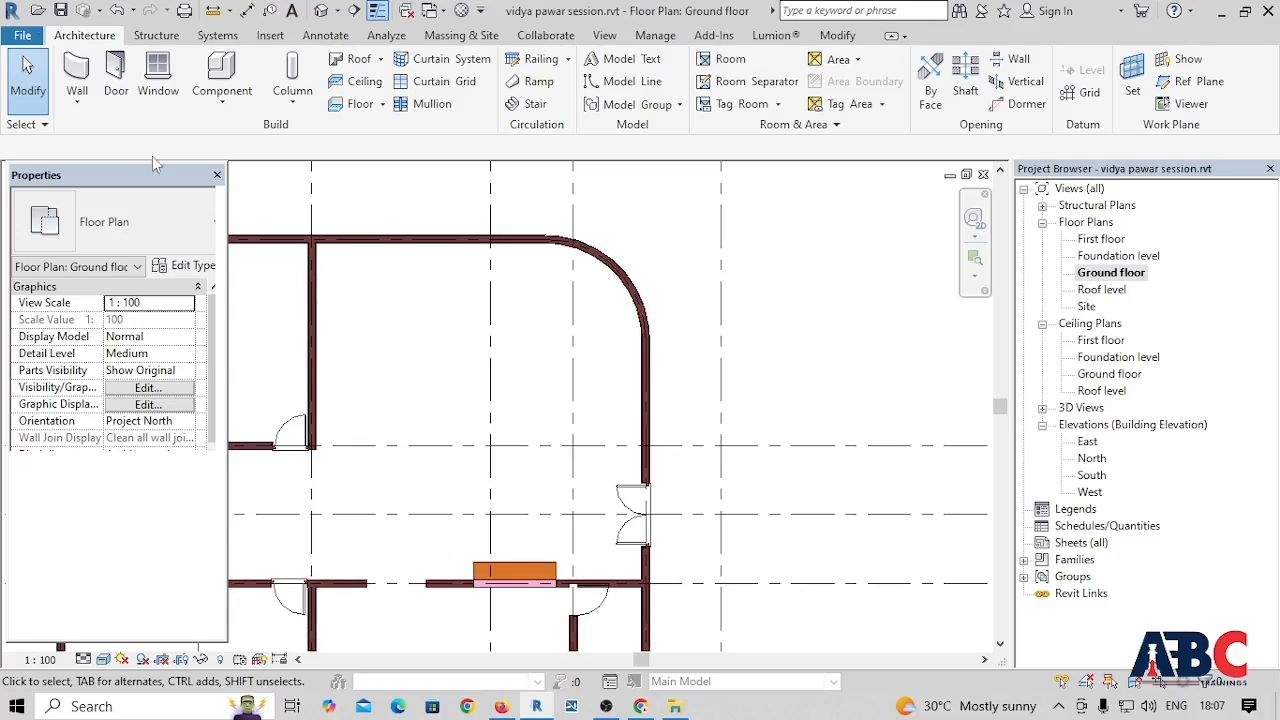
{"action": "left_click", "coordinate": [158, 80]}
{"action": "left_click", "coordinate": [120, 222]}
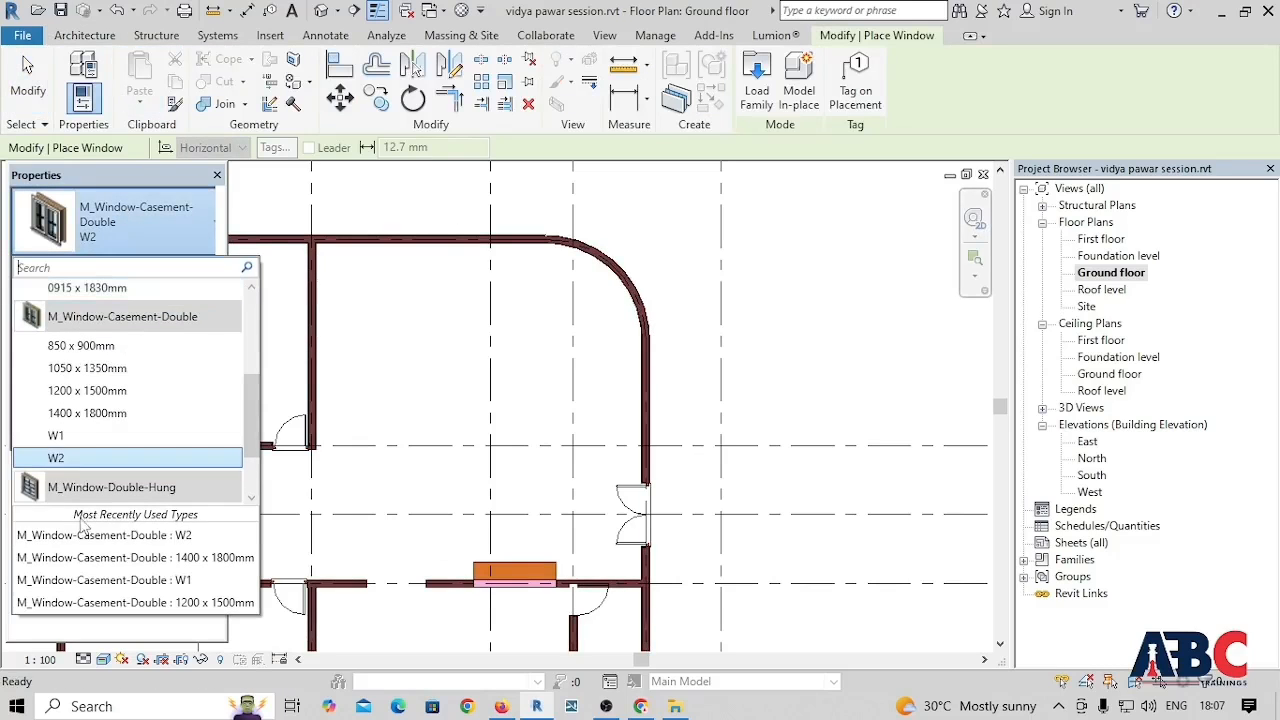
{"action": "scroll", "coordinate": [72, 485], "scroll_direction": "down", "scroll_amount": 2}
{"action": "scroll", "coordinate": [72, 482], "scroll_direction": "up", "scroll_amount": 3}
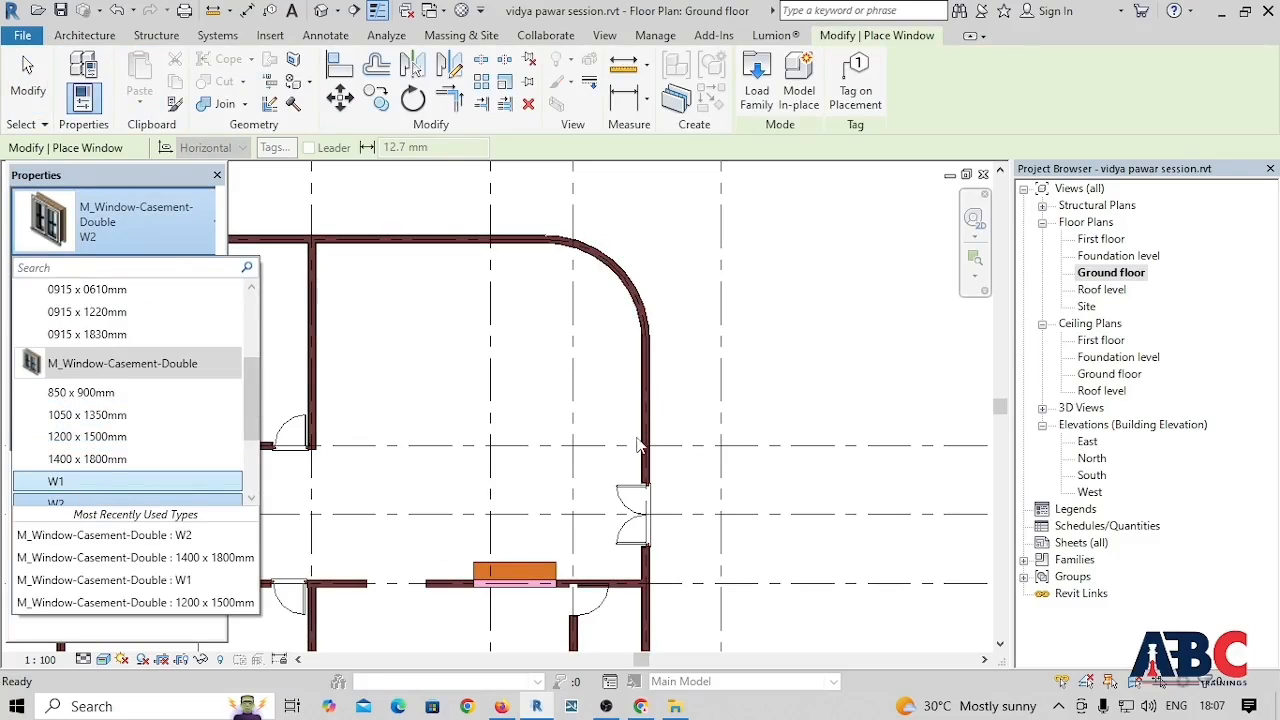
{"action": "scroll", "coordinate": [100, 400], "scroll_direction": "down", "scroll_amount": 2}
{"action": "left_click", "coordinate": [86, 465]}
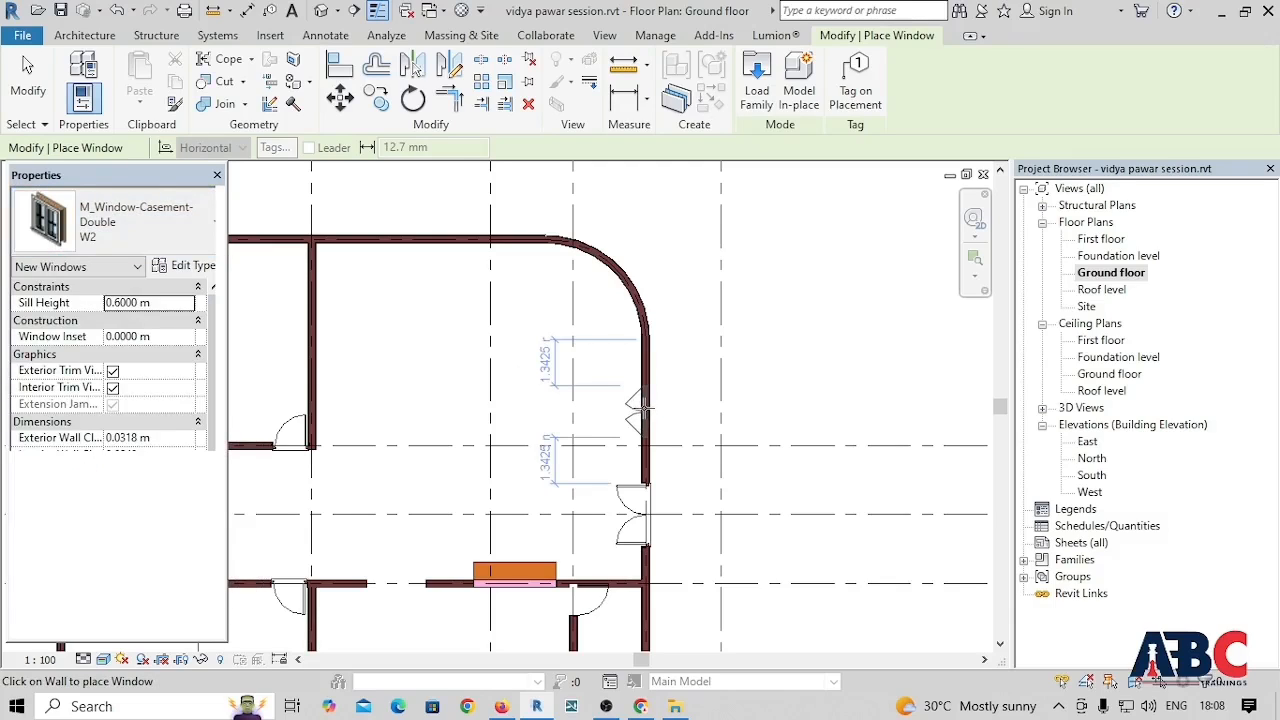
{"action": "scroll", "coordinate": [643, 405], "scroll_direction": "down", "scroll_amount": 5}
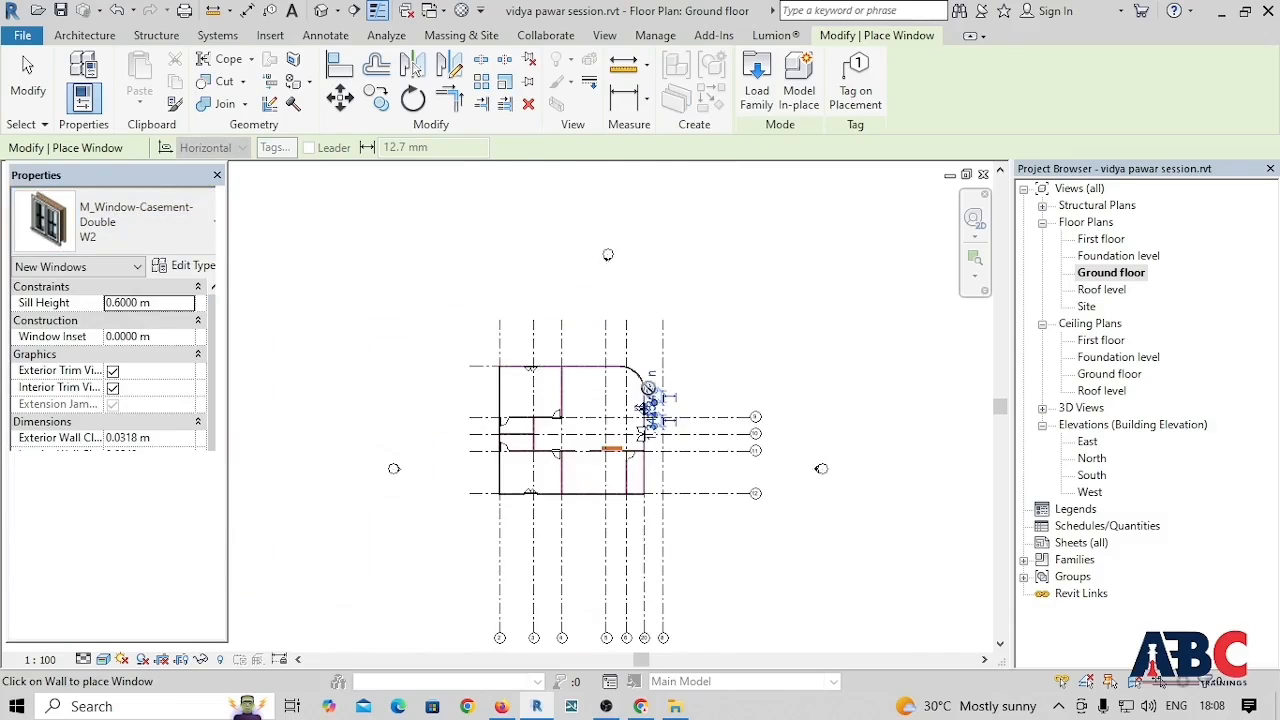
Step: Place a W2 window centred in the large upper-right room's straight top exterior wall, 2.585 m from each side
{"action": "scroll", "coordinate": [648, 405], "scroll_direction": "up", "scroll_amount": 4}
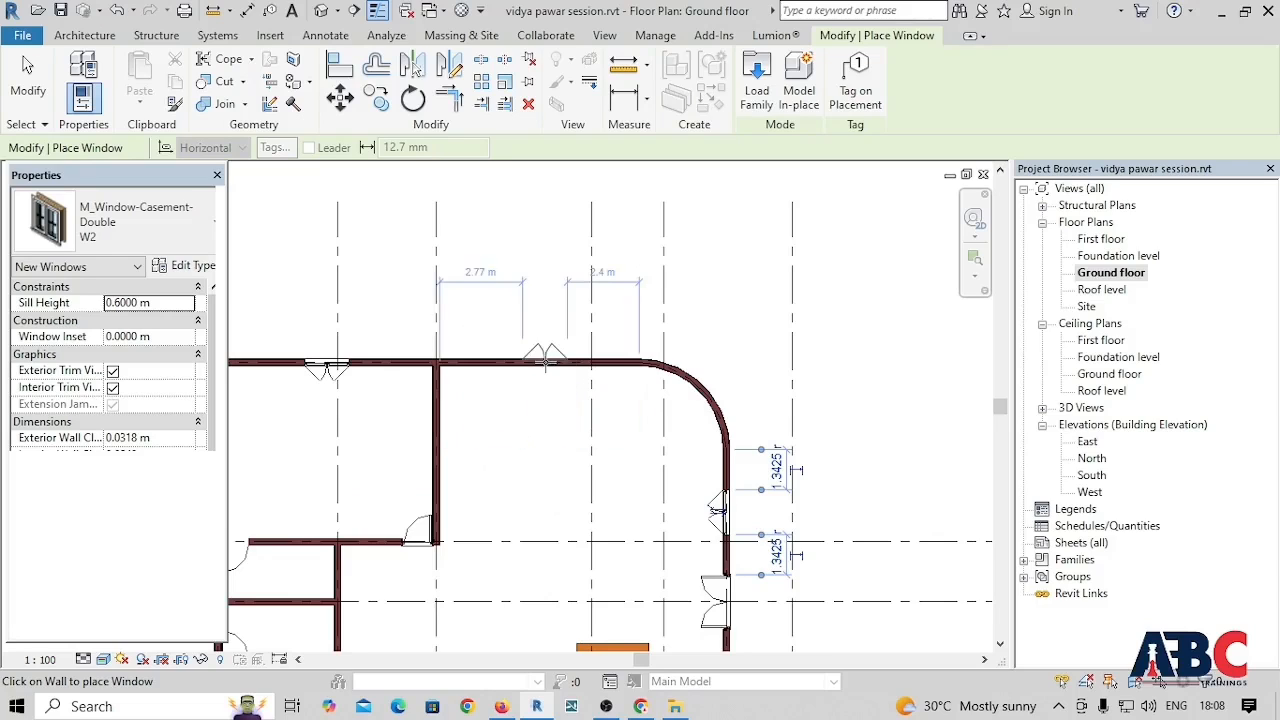
{"action": "left_click", "coordinate": [541, 368]}
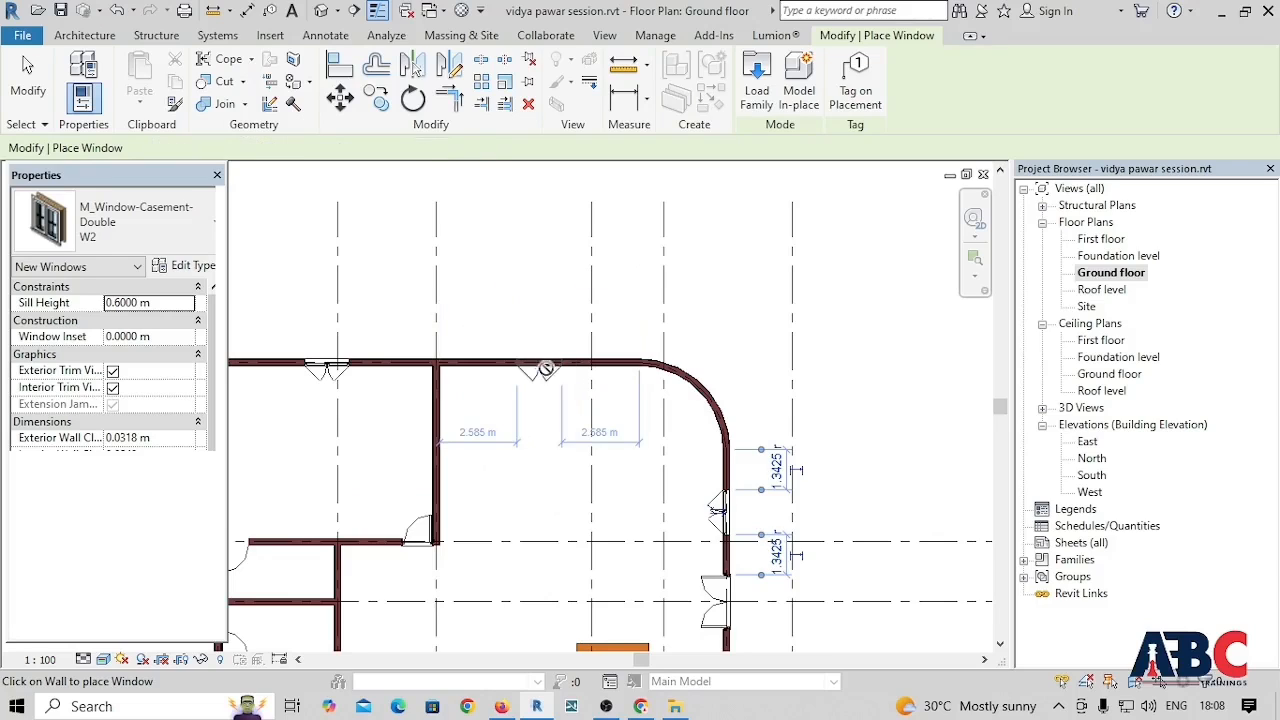
{"action": "scroll", "coordinate": [541, 368], "scroll_direction": "down", "scroll_amount": 4}
{"action": "scroll", "coordinate": [455, 455], "scroll_direction": "up", "scroll_amount": 2}
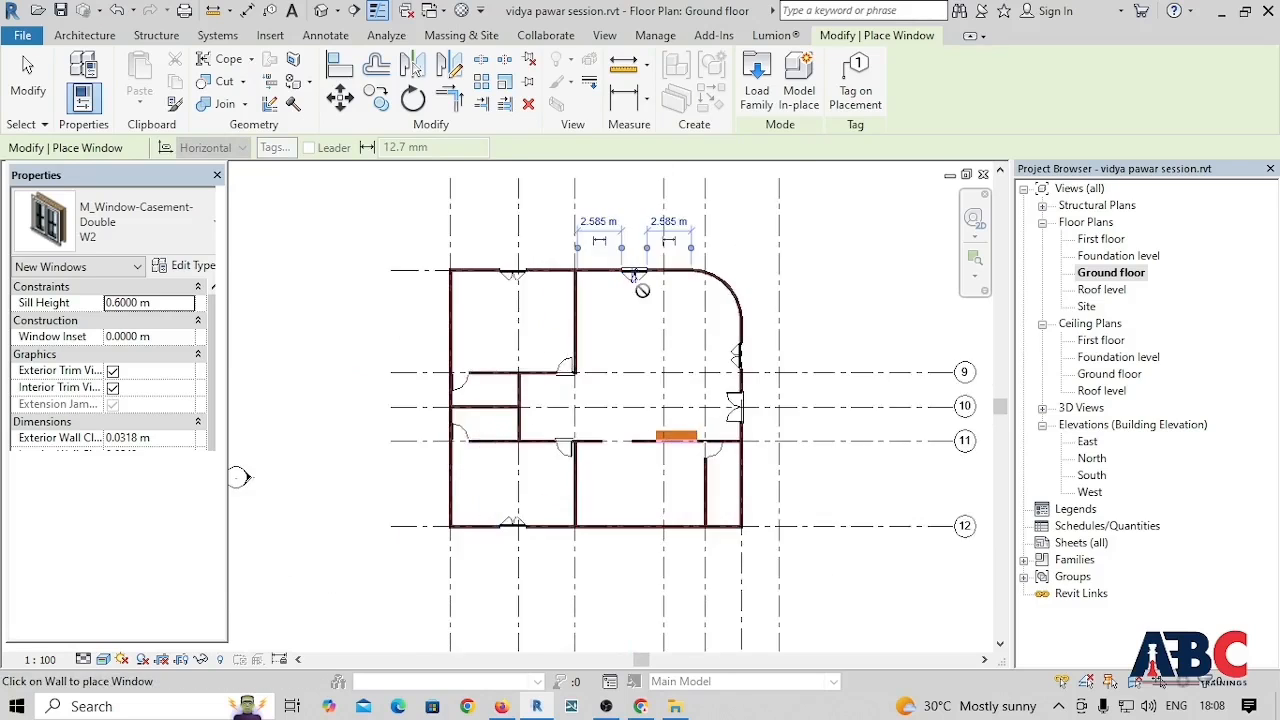
Step: Choose the M_Window-Double-Hung 750 x 1200mm type and set its sill height to 0.6 m
{"action": "scroll", "coordinate": [455, 455], "scroll_direction": "down", "scroll_amount": 2}
{"action": "scroll", "coordinate": [448, 321], "scroll_direction": "up", "scroll_amount": 3}
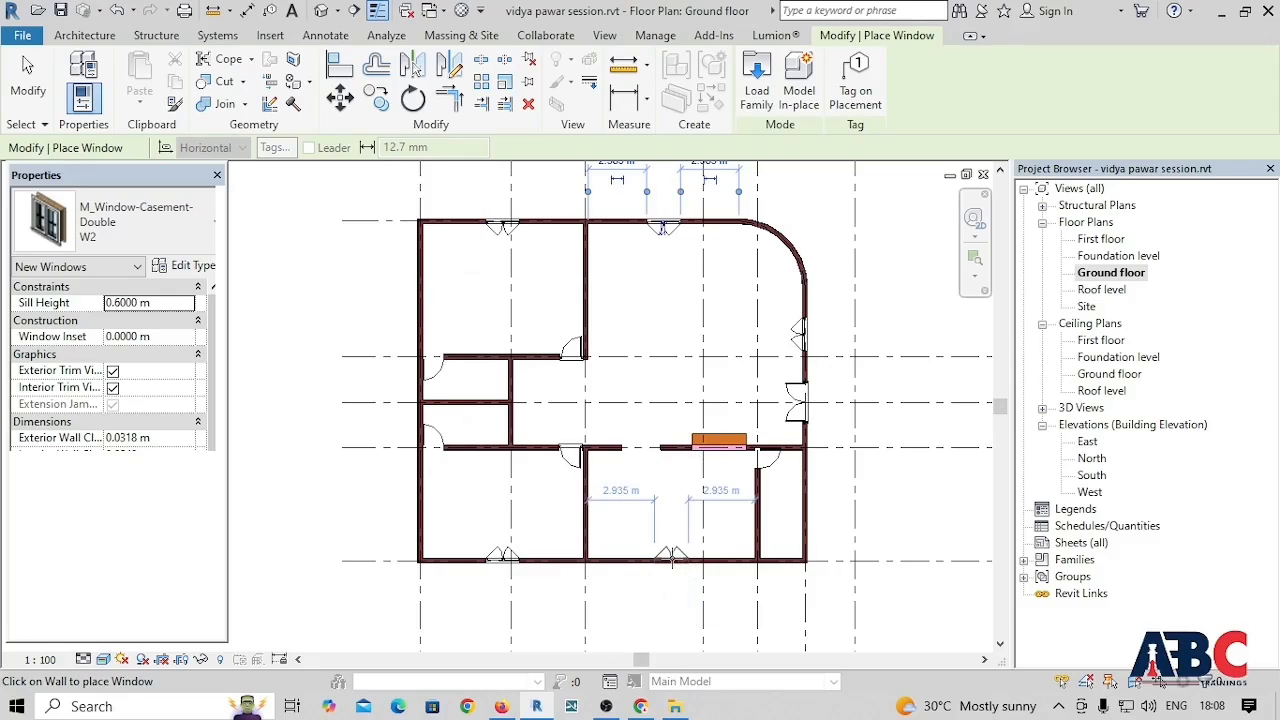
{"action": "scroll", "coordinate": [672, 562], "scroll_direction": "up", "scroll_amount": 2}
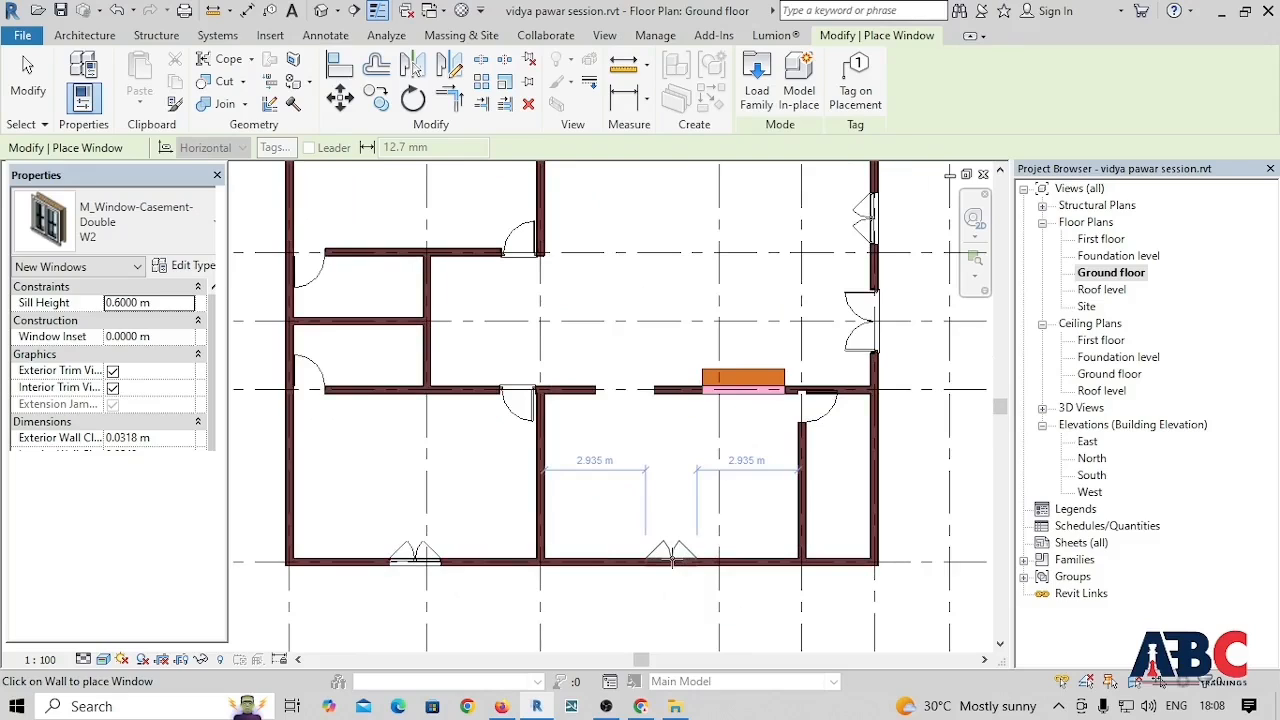
{"action": "left_click", "coordinate": [130, 222]}
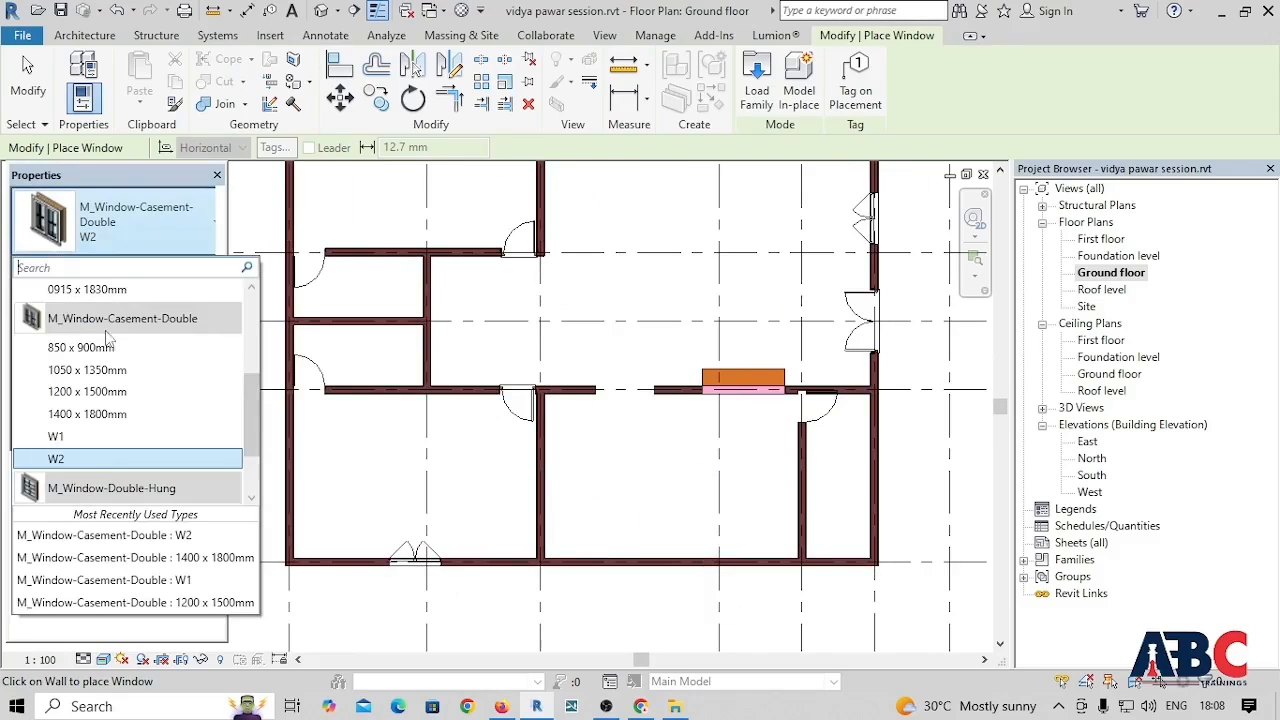
{"action": "scroll", "coordinate": [137, 324], "scroll_direction": "up", "scroll_amount": 2}
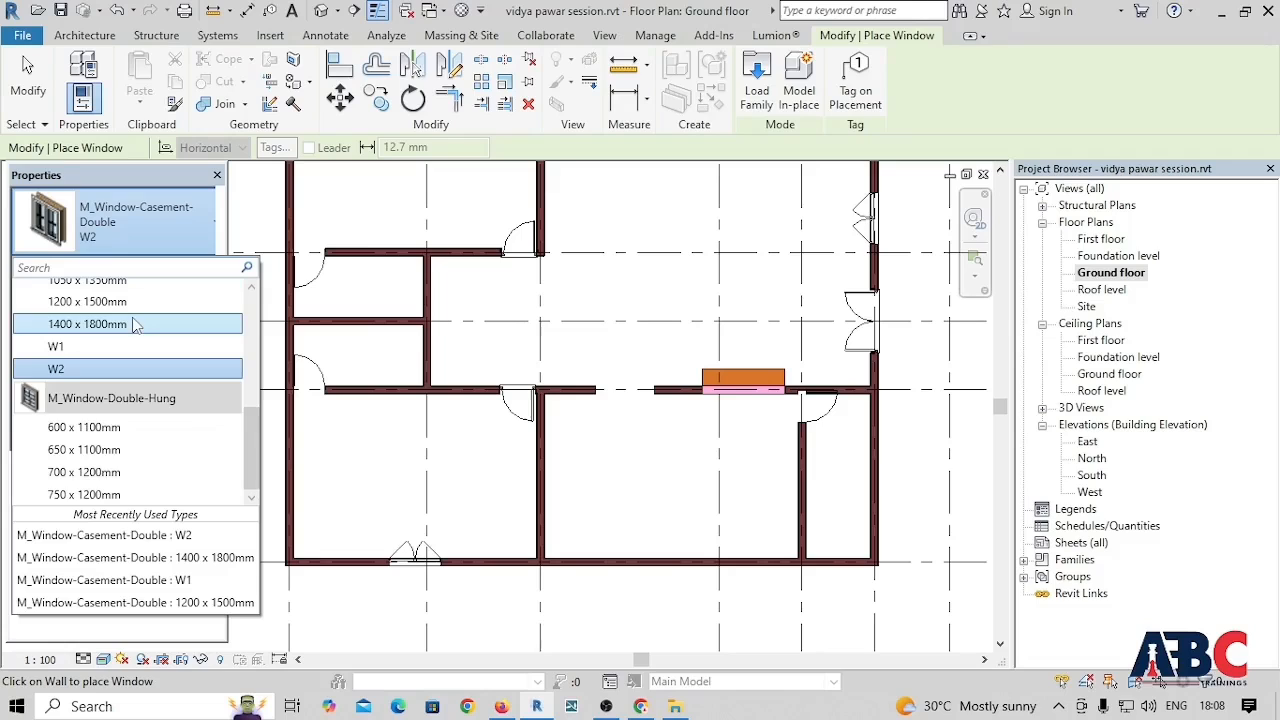
{"action": "left_click", "coordinate": [80, 495]}
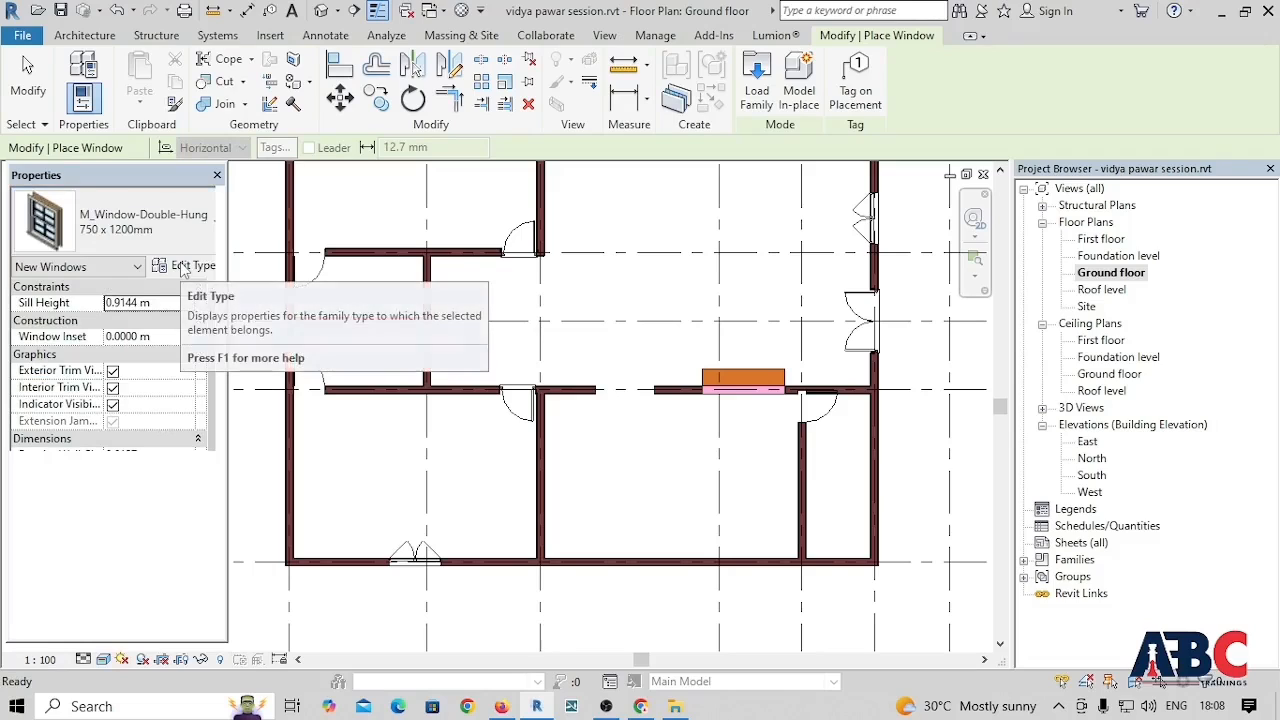
{"action": "left_click", "coordinate": [141, 302]}
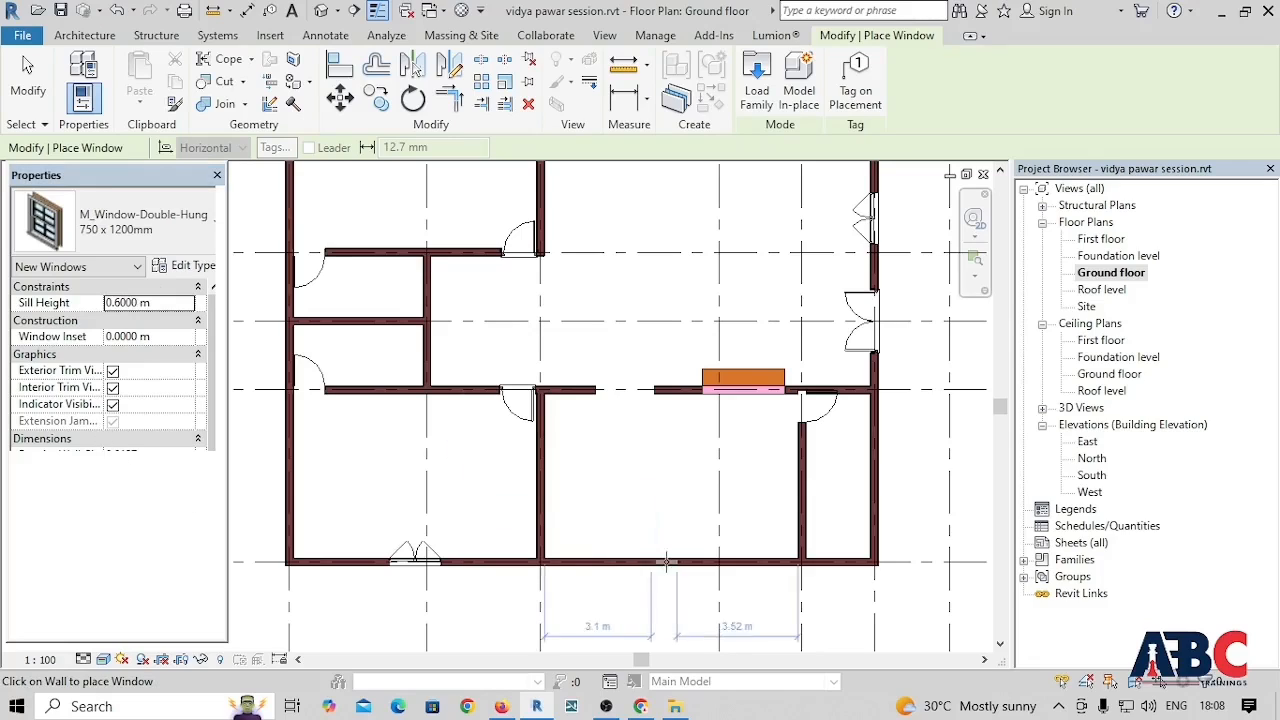
{"action": "scroll", "coordinate": [666, 557], "scroll_direction": "up", "scroll_amount": 4}
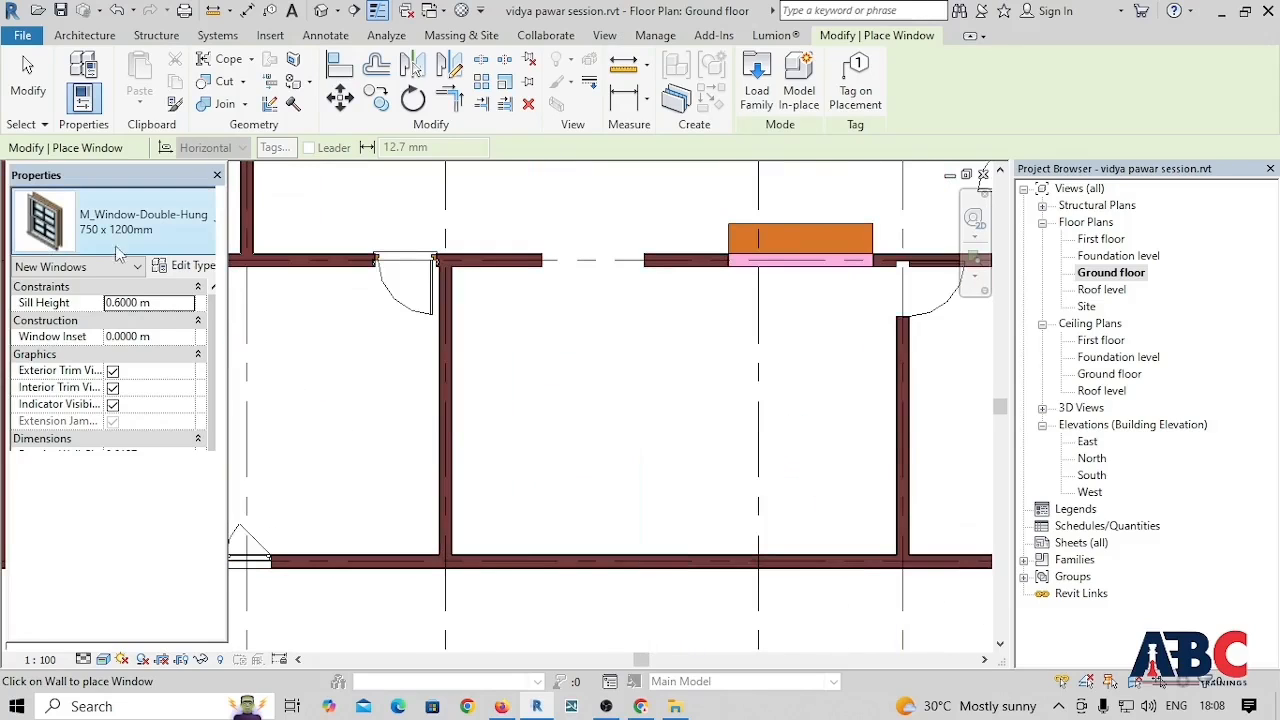
Step: Duplicate the 750 x 1200mm double-hung window type as W3 and inspect its preview
{"action": "left_click", "coordinate": [176, 263]}
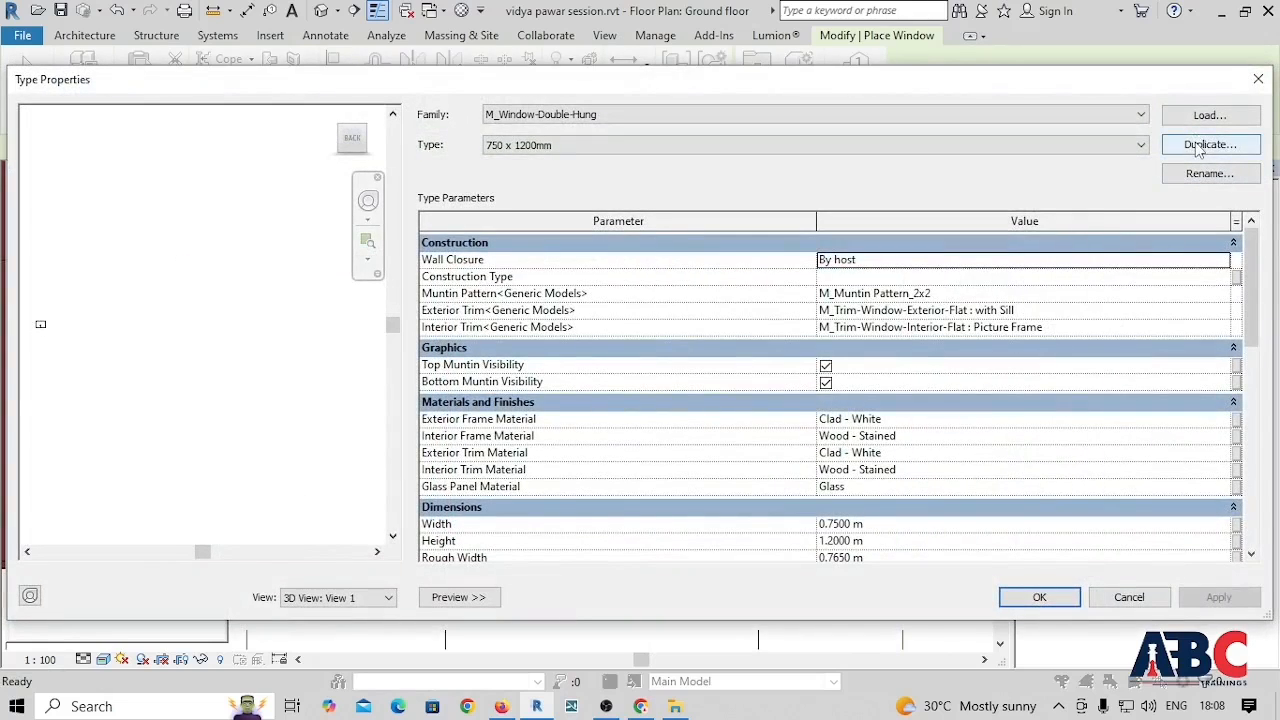
{"action": "left_click", "coordinate": [1198, 145]}
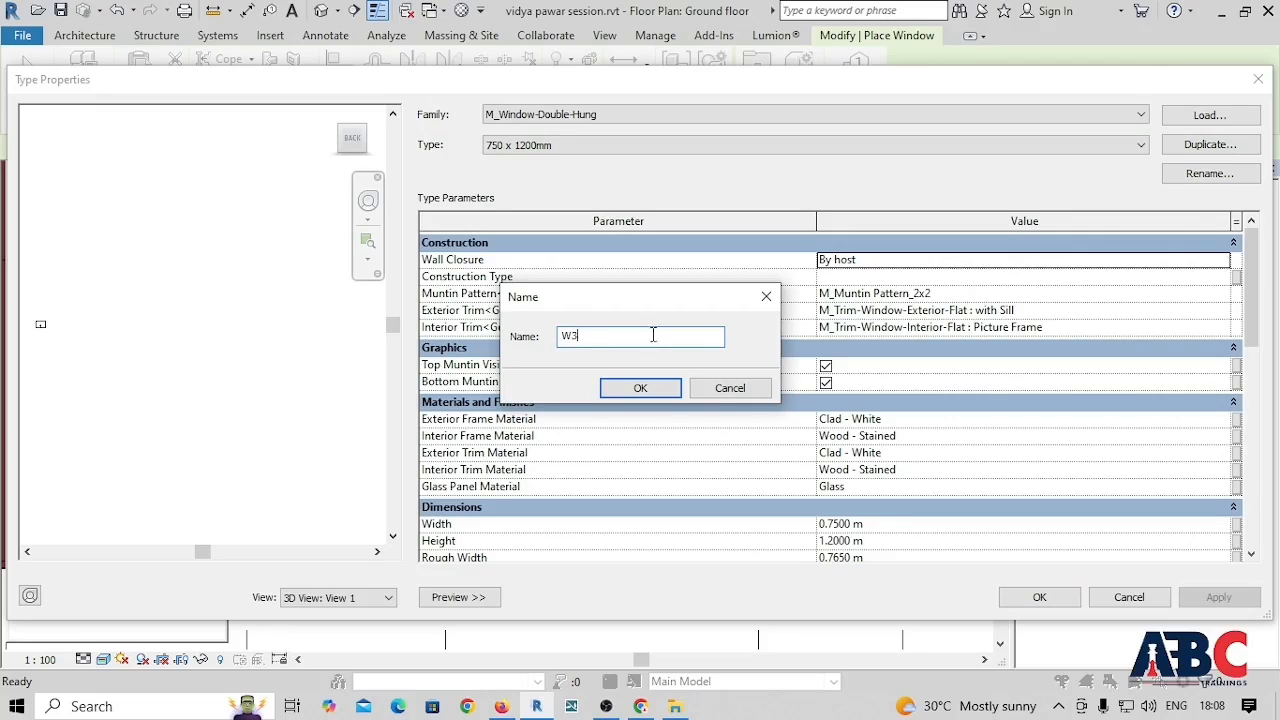
{"action": "left_click", "coordinate": [667, 393]}
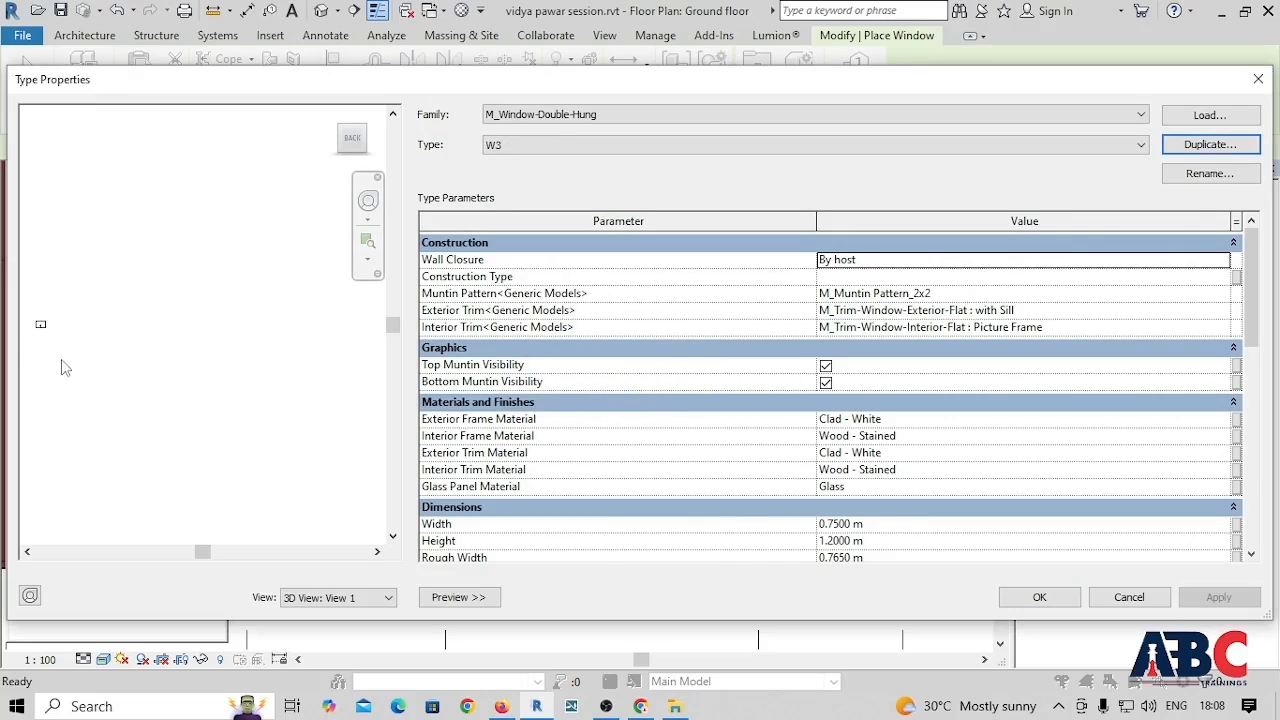
{"action": "scroll", "coordinate": [46, 341], "scroll_direction": "up", "scroll_amount": 6}
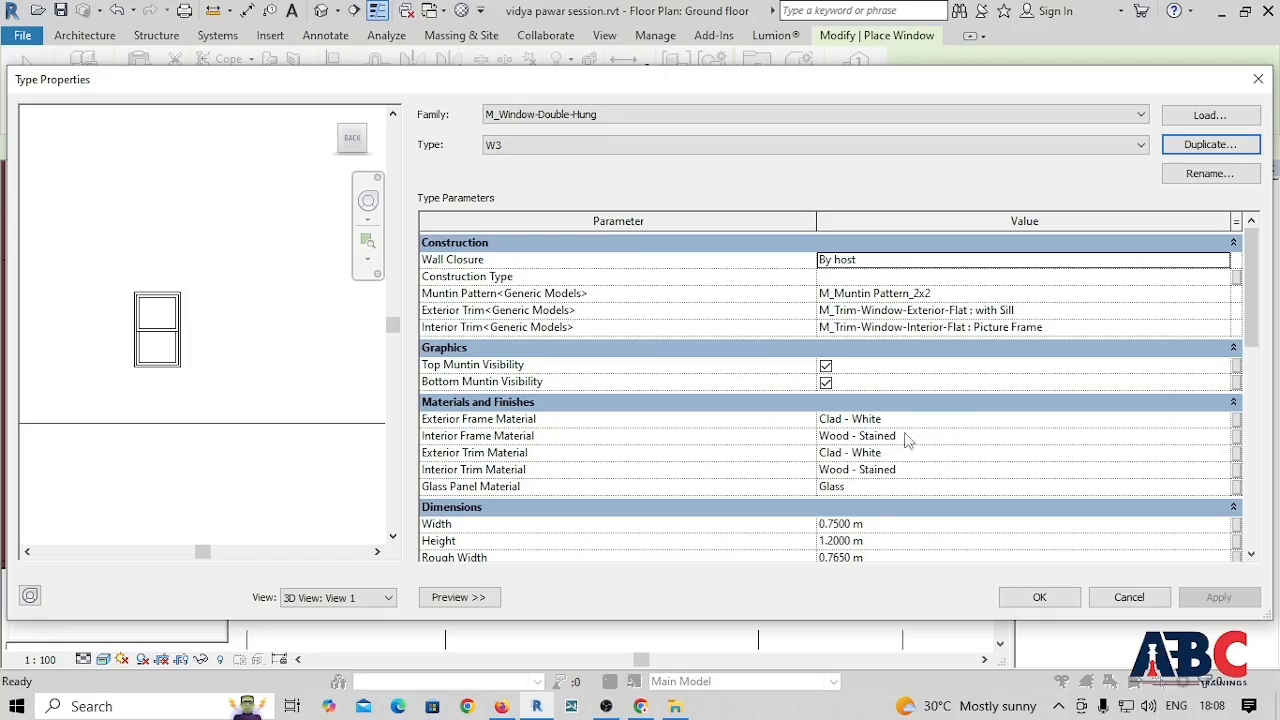
Step: Set the W3 window type's width to 1.0 m and height to 1.5 m, and accept the type properties
{"action": "scroll", "coordinate": [877, 391], "scroll_direction": "down", "scroll_amount": 2}
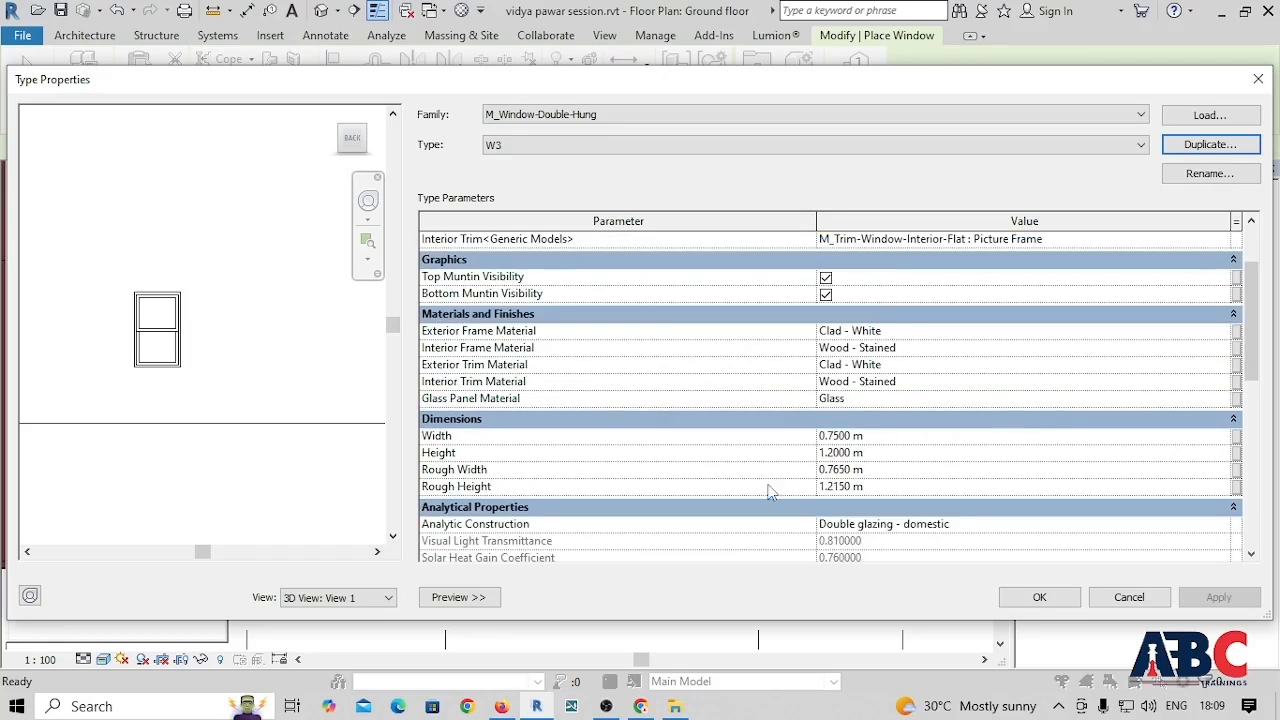
{"action": "left_click", "coordinate": [849, 437]}
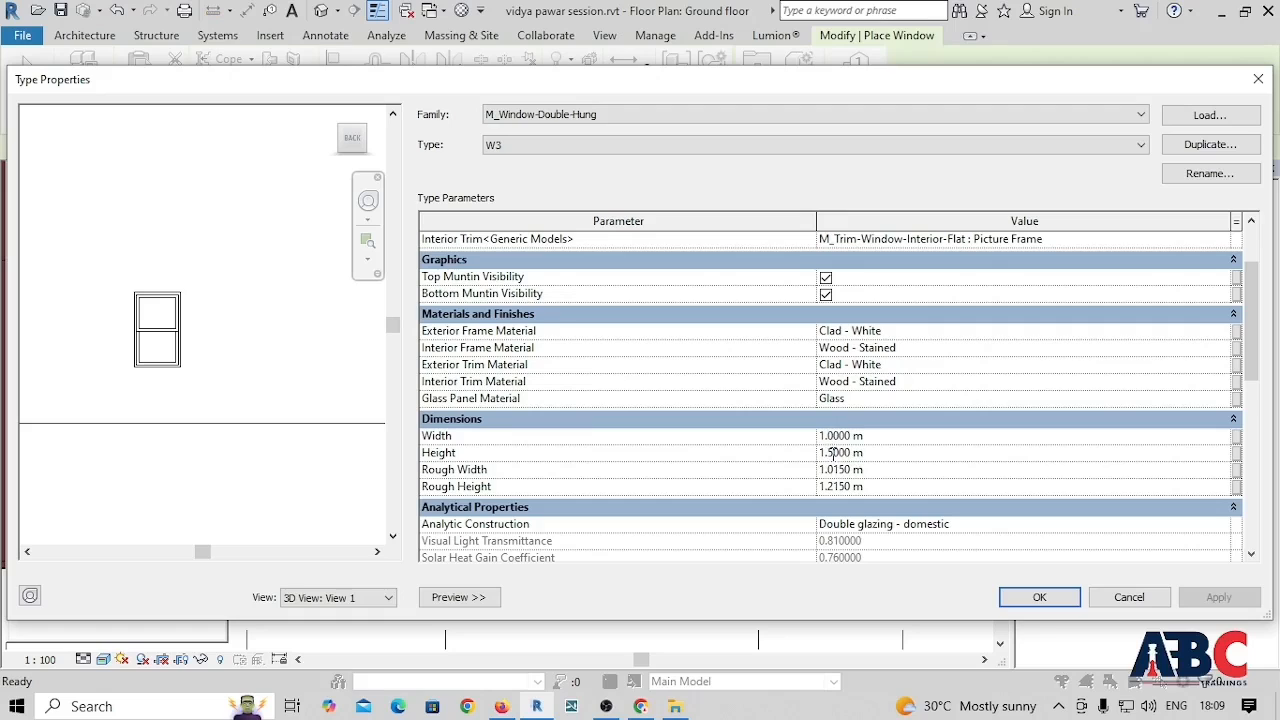
{"action": "key", "text": "Tab"}
{"action": "scroll", "coordinate": [596, 481], "scroll_direction": "down", "scroll_amount": 2}
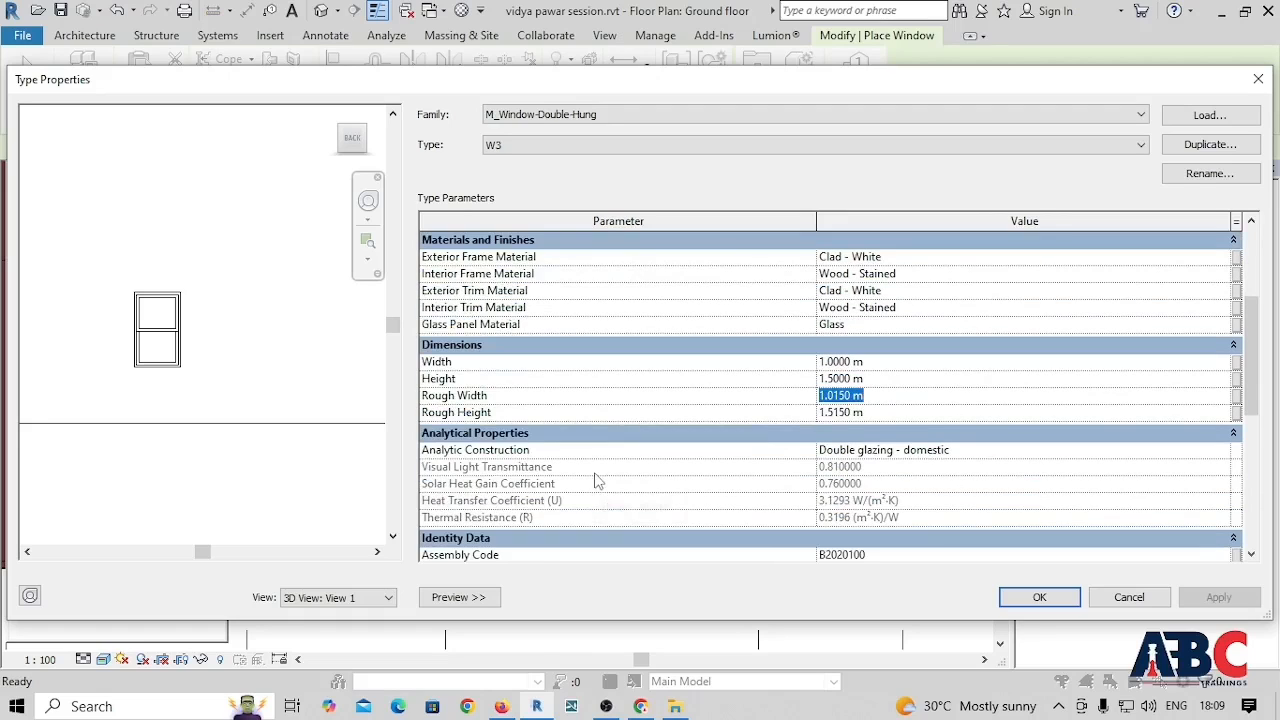
{"action": "scroll", "coordinate": [508, 423], "scroll_direction": "down", "scroll_amount": 5}
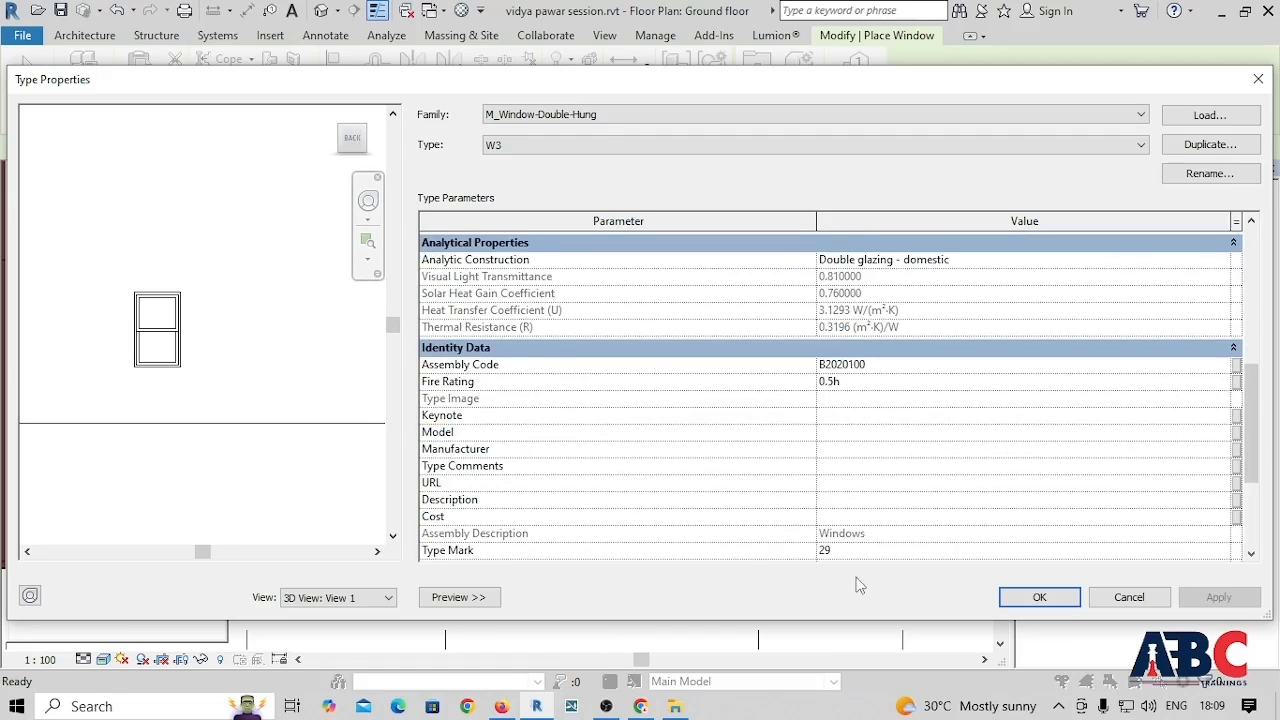
{"action": "left_click", "coordinate": [1039, 598]}
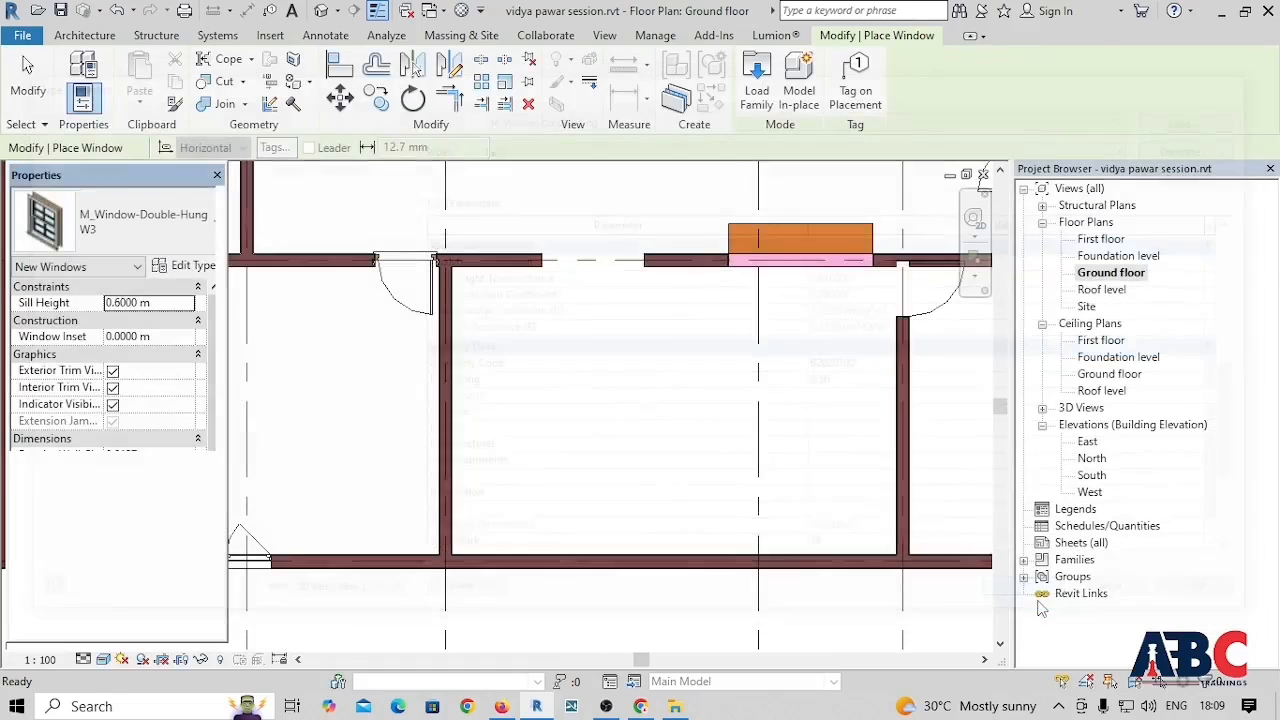
Step: Place a W3 window centred in the lower middle room's bottom exterior wall, 3.185 m from each side, and finish placing windows
{"action": "scroll", "coordinate": [729, 520], "scroll_direction": "down", "scroll_amount": 3}
{"action": "scroll", "coordinate": [720, 523], "scroll_direction": "up", "scroll_amount": 3}
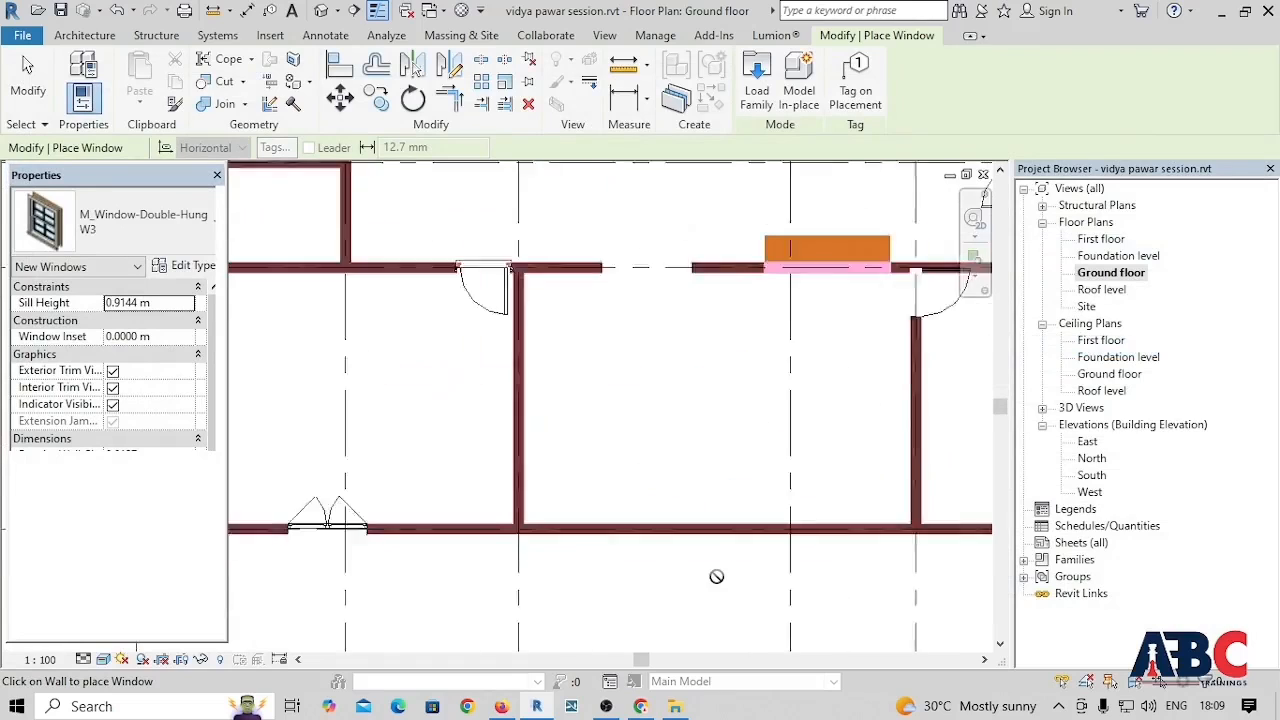
{"action": "scroll", "coordinate": [718, 524], "scroll_direction": "up", "scroll_amount": 2}
{"action": "scroll", "coordinate": [718, 524], "scroll_direction": "down", "scroll_amount": 5}
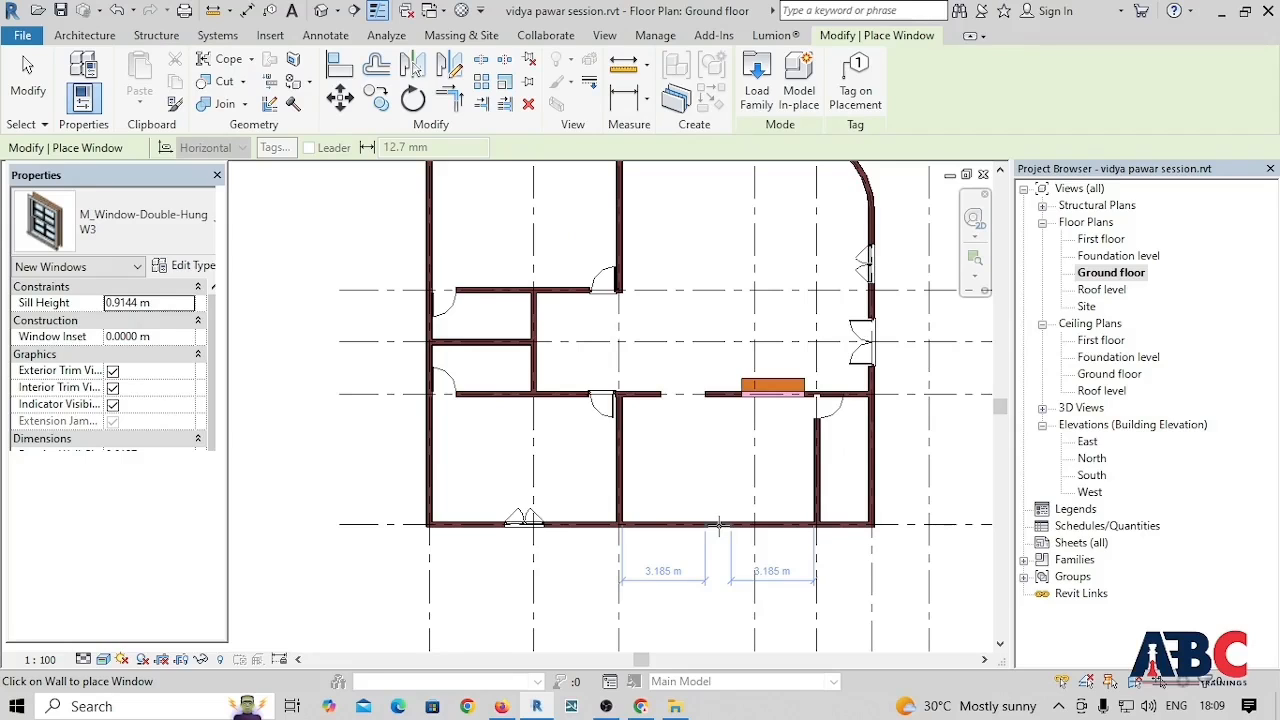
{"action": "scroll", "coordinate": [718, 524], "scroll_direction": "up", "scroll_amount": 3}
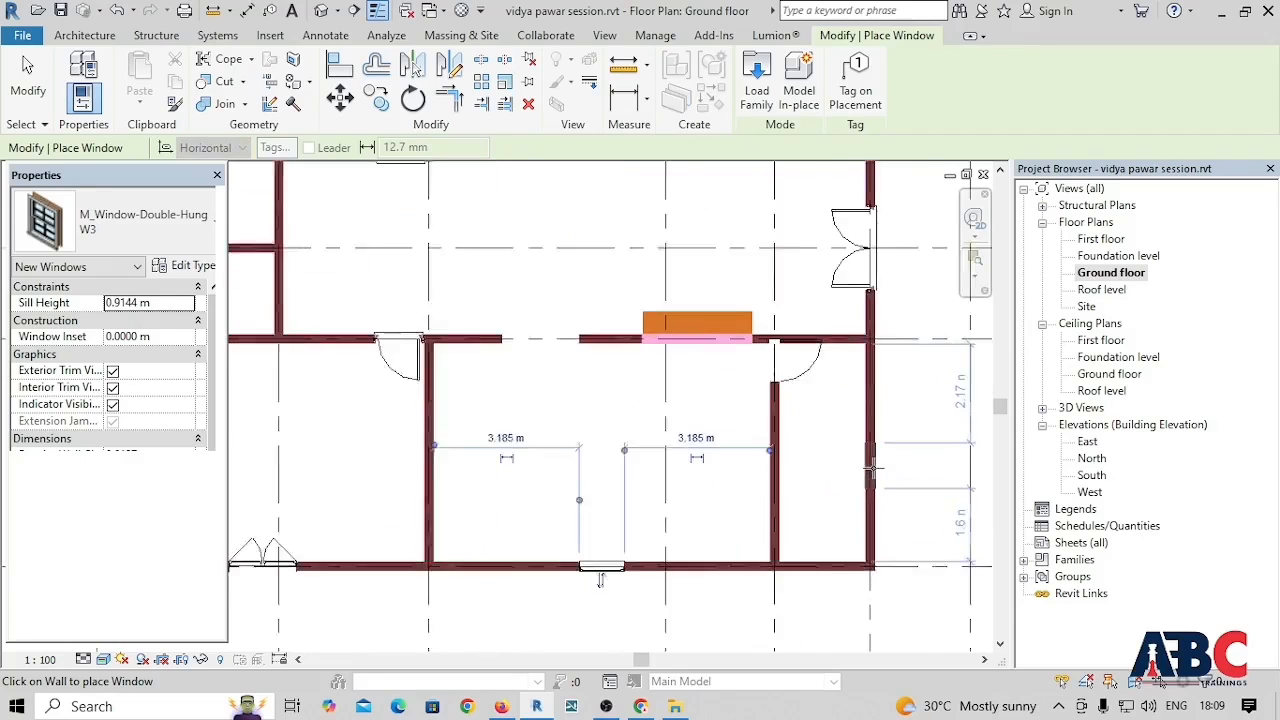
{"action": "scroll", "coordinate": [872, 467], "scroll_direction": "down", "scroll_amount": 3}
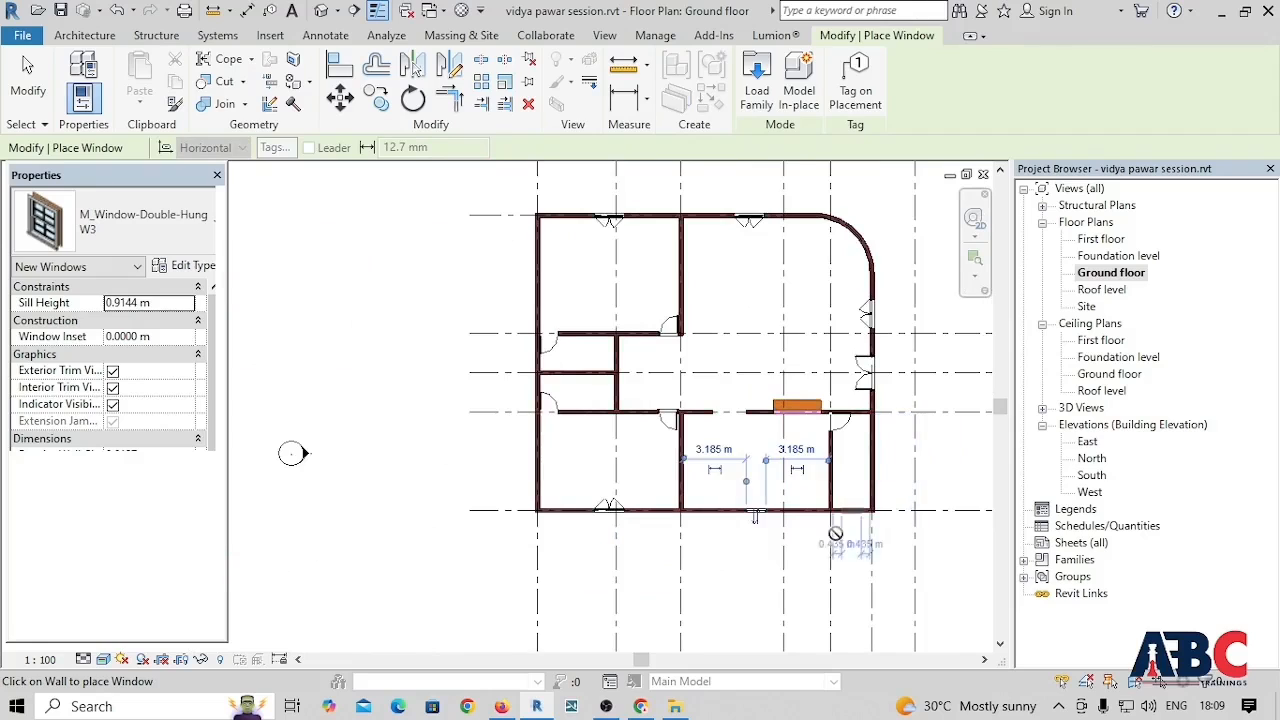
{"action": "key", "text": "Escape"}
{"action": "key", "text": "Escape"}
Step: Examine the new W3 window and the other windows and doors from all sides of the building in the 3D view
{"action": "scroll", "coordinate": [716, 486], "scroll_direction": "down", "scroll_amount": 2}
{"action": "scroll", "coordinate": [716, 486], "scroll_direction": "up", "scroll_amount": 4}
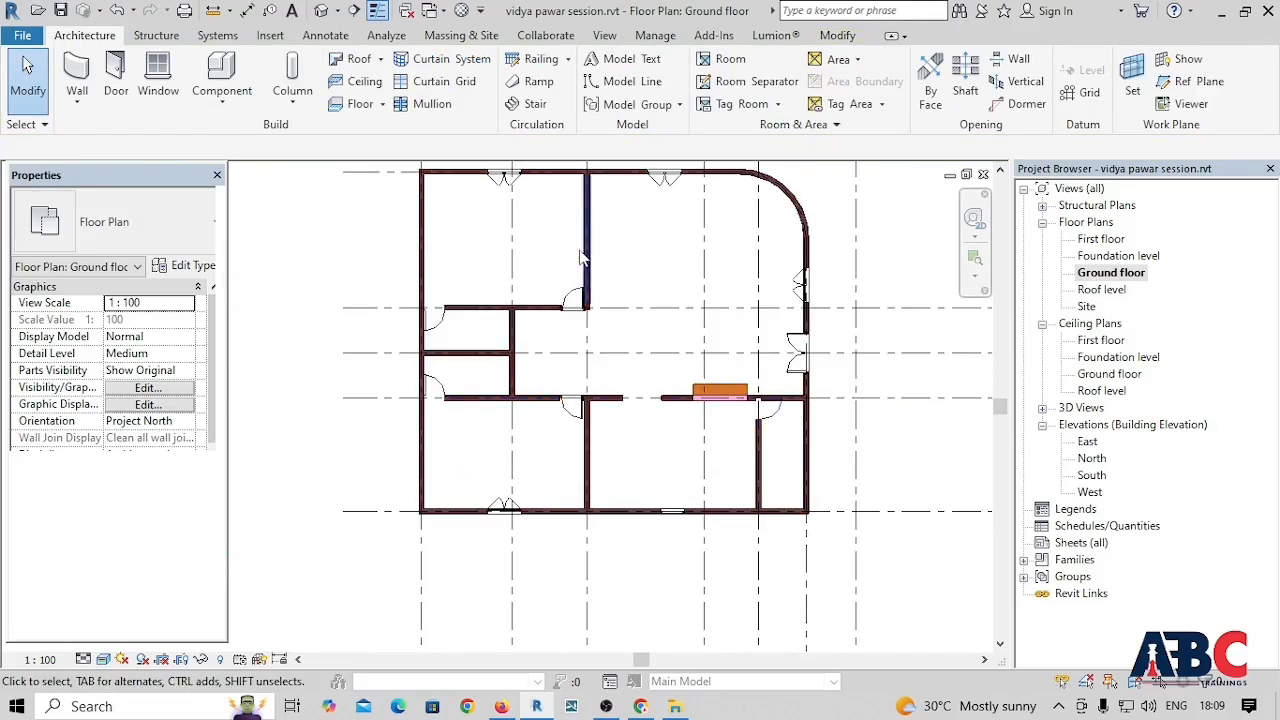
{"action": "scroll", "coordinate": [700, 443], "scroll_direction": "up", "scroll_amount": 2}
{"action": "scroll", "coordinate": [650, 440], "scroll_direction": "down", "scroll_amount": 3}
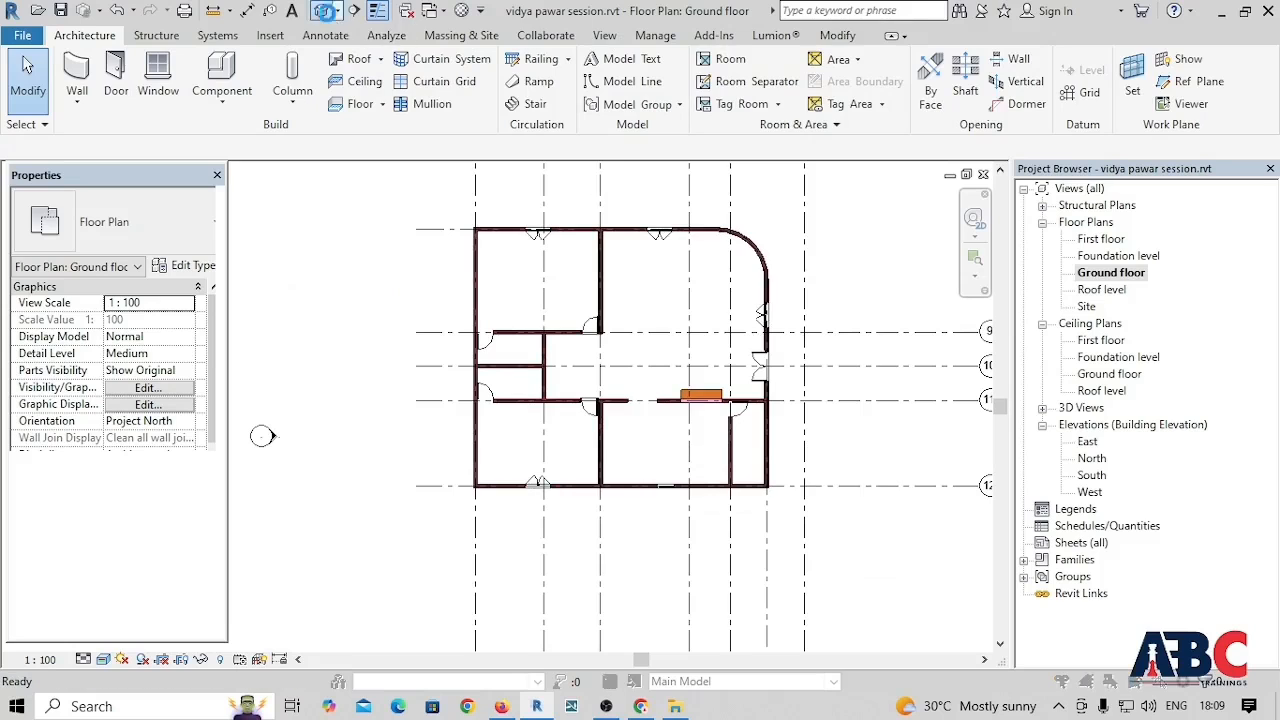
{"action": "left_click", "coordinate": [761, 430]}
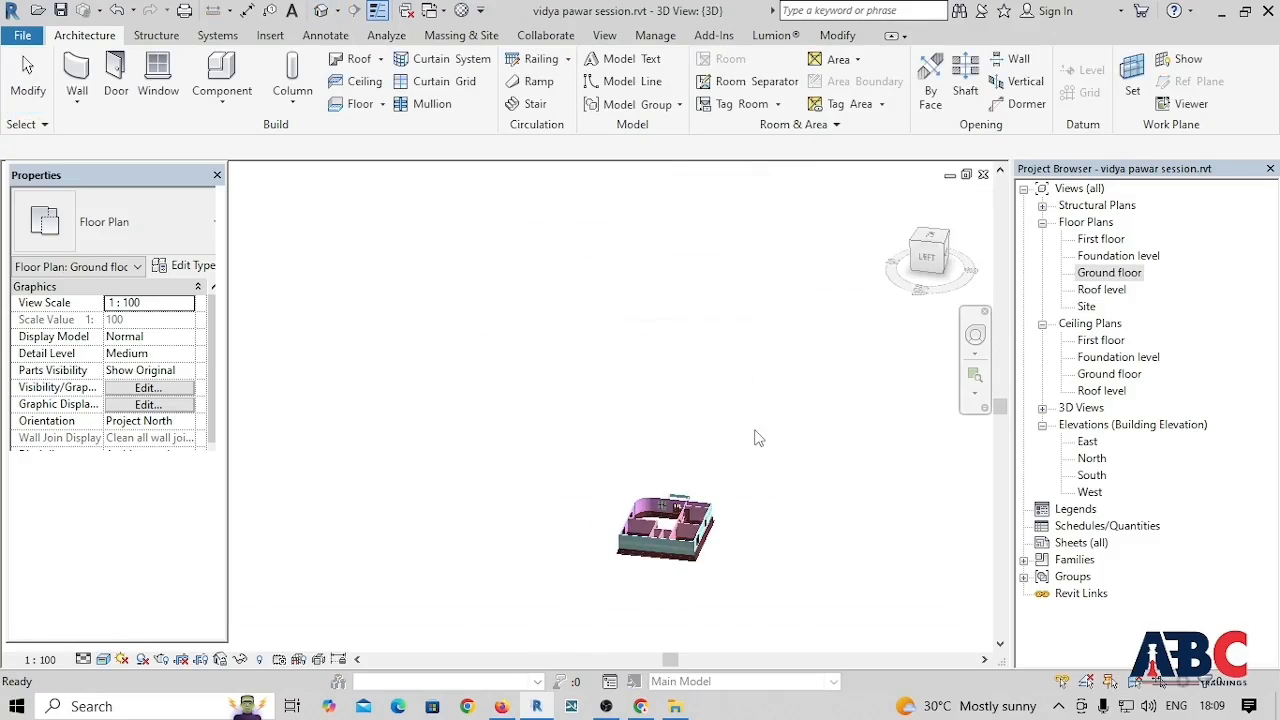
{"action": "middle_click_drag", "start_coordinate": [695, 530], "coordinate": [551, 514], "text": "shift"}
{"action": "scroll", "coordinate": [543, 557], "scroll_direction": "up", "scroll_amount": 3}
{"action": "scroll", "coordinate": [543, 555], "scroll_direction": "up", "scroll_amount": 3}
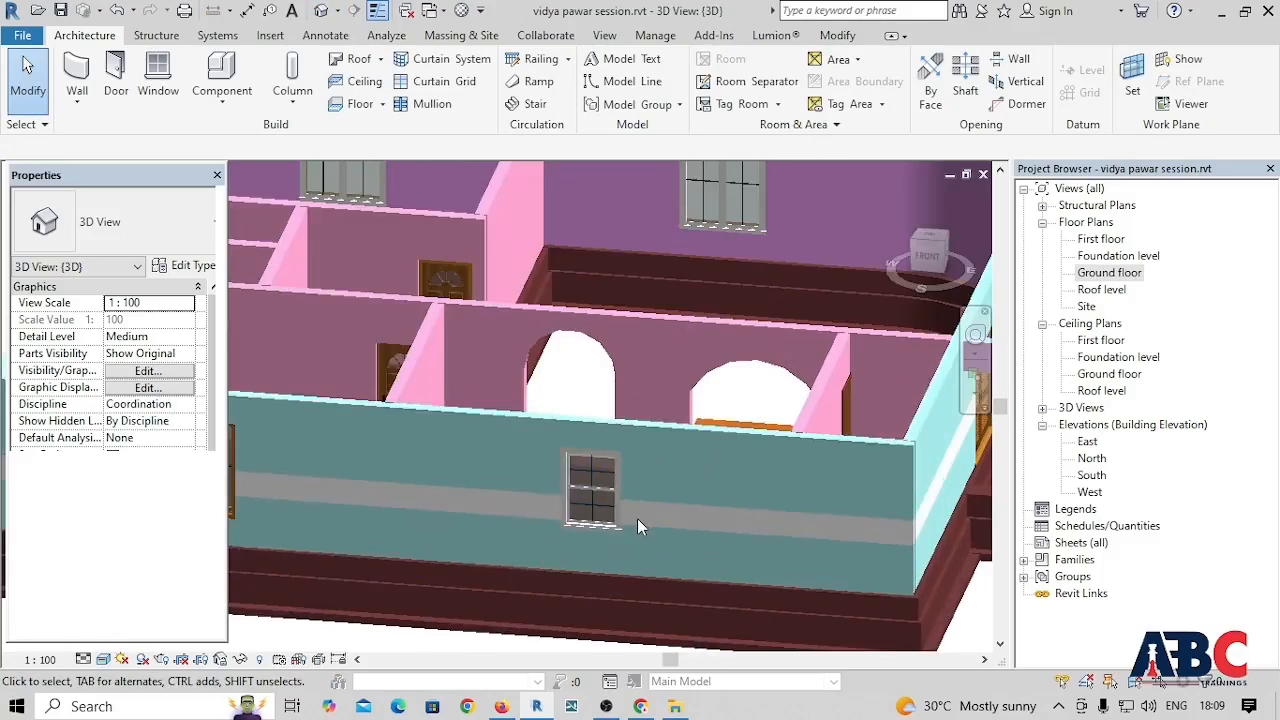
{"action": "scroll", "coordinate": [637, 518], "scroll_direction": "down", "scroll_amount": 2}
{"action": "middle_click_drag", "start_coordinate": [483, 576], "coordinate": [613, 575], "text": "shift"}
{"action": "scroll", "coordinate": [663, 508], "scroll_direction": "down", "scroll_amount": 3}
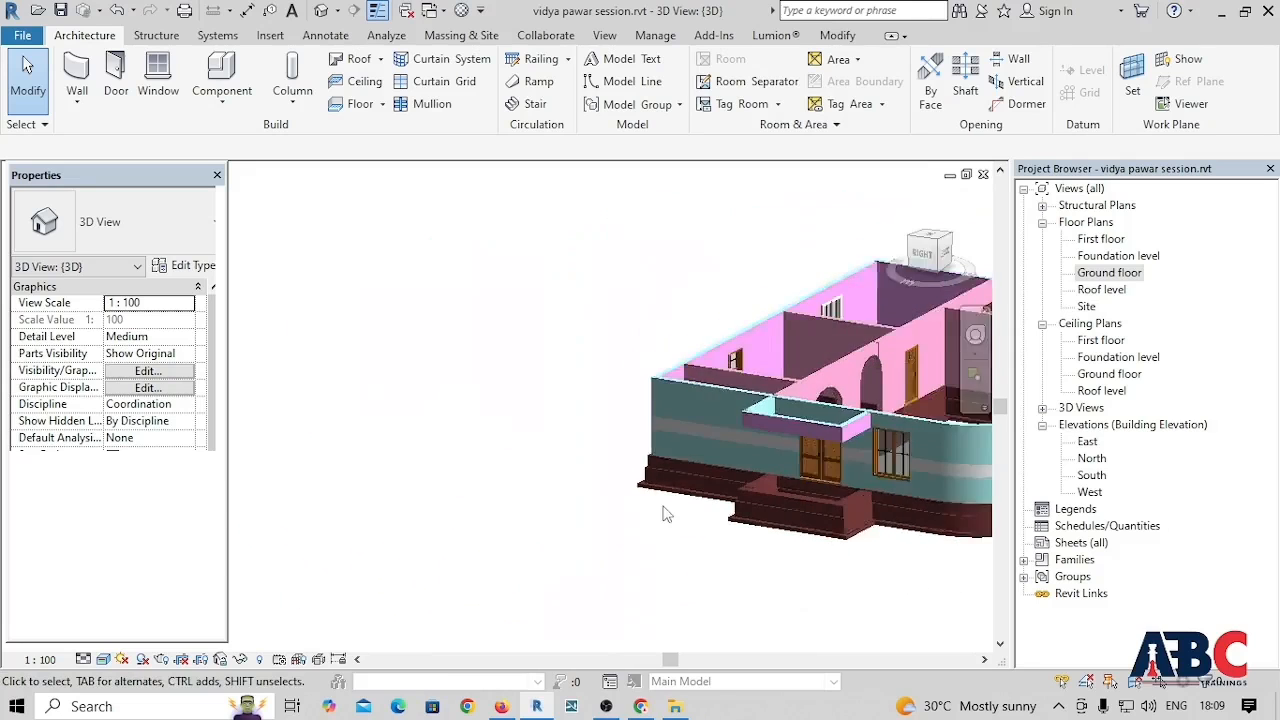
{"action": "middle_click_drag", "start_coordinate": [771, 563], "coordinate": [751, 583], "text": "shift"}
{"action": "scroll", "coordinate": [803, 550], "scroll_direction": "down", "scroll_amount": 3}
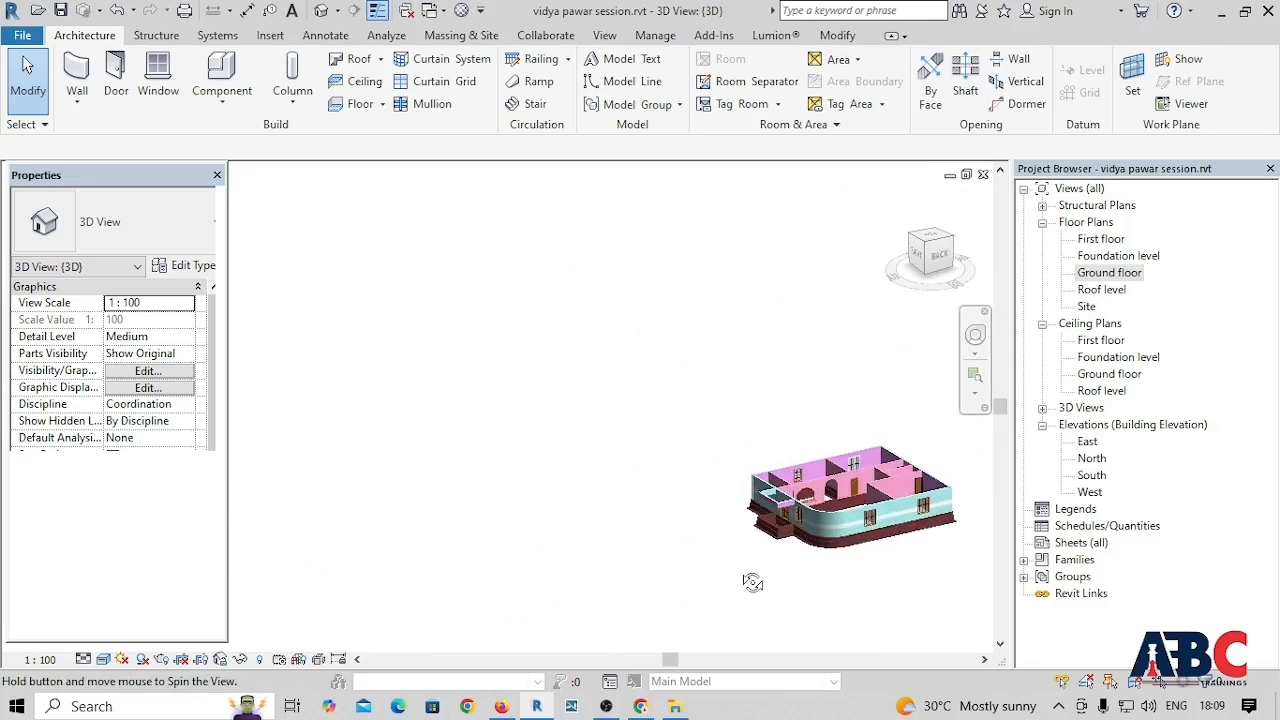
{"action": "scroll", "coordinate": [824, 480], "scroll_direction": "up", "scroll_amount": 5}
{"action": "scroll", "coordinate": [813, 467], "scroll_direction": "up", "scroll_amount": 2}
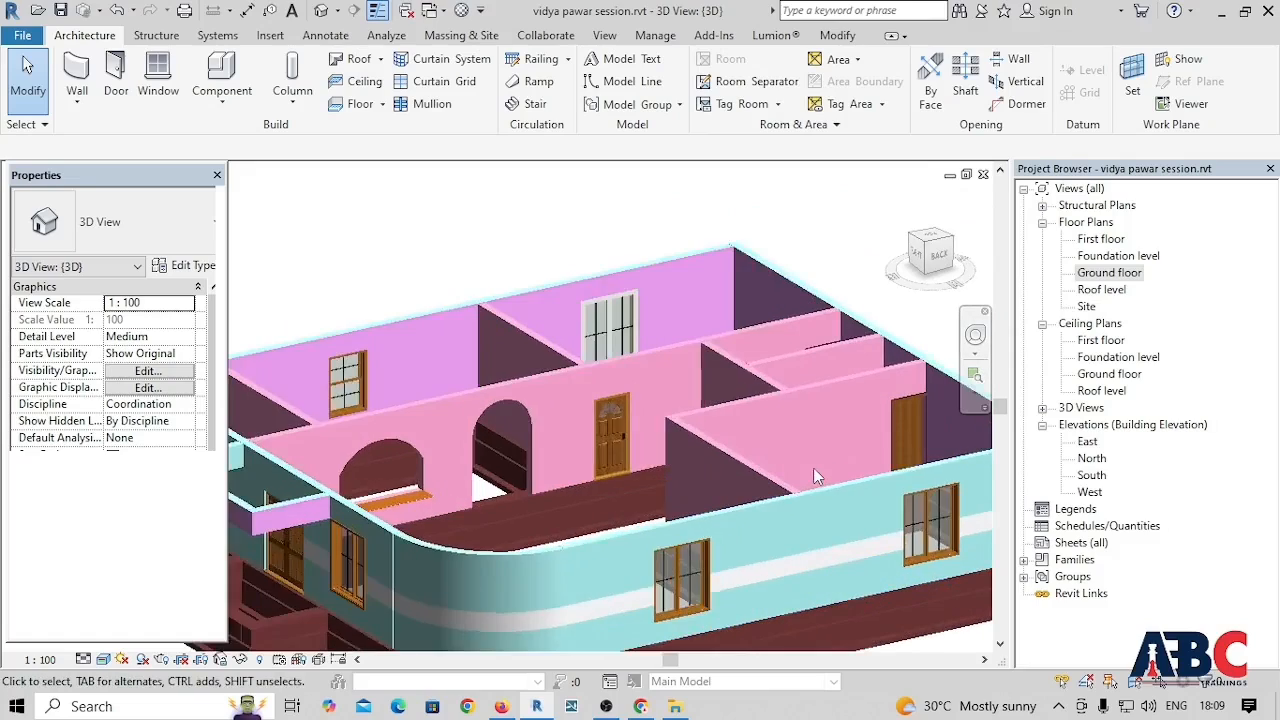
{"action": "scroll", "coordinate": [813, 467], "scroll_direction": "down", "scroll_amount": 4}
{"action": "middle_click_drag", "start_coordinate": [813, 467], "coordinate": [760, 430], "text": "shift"}
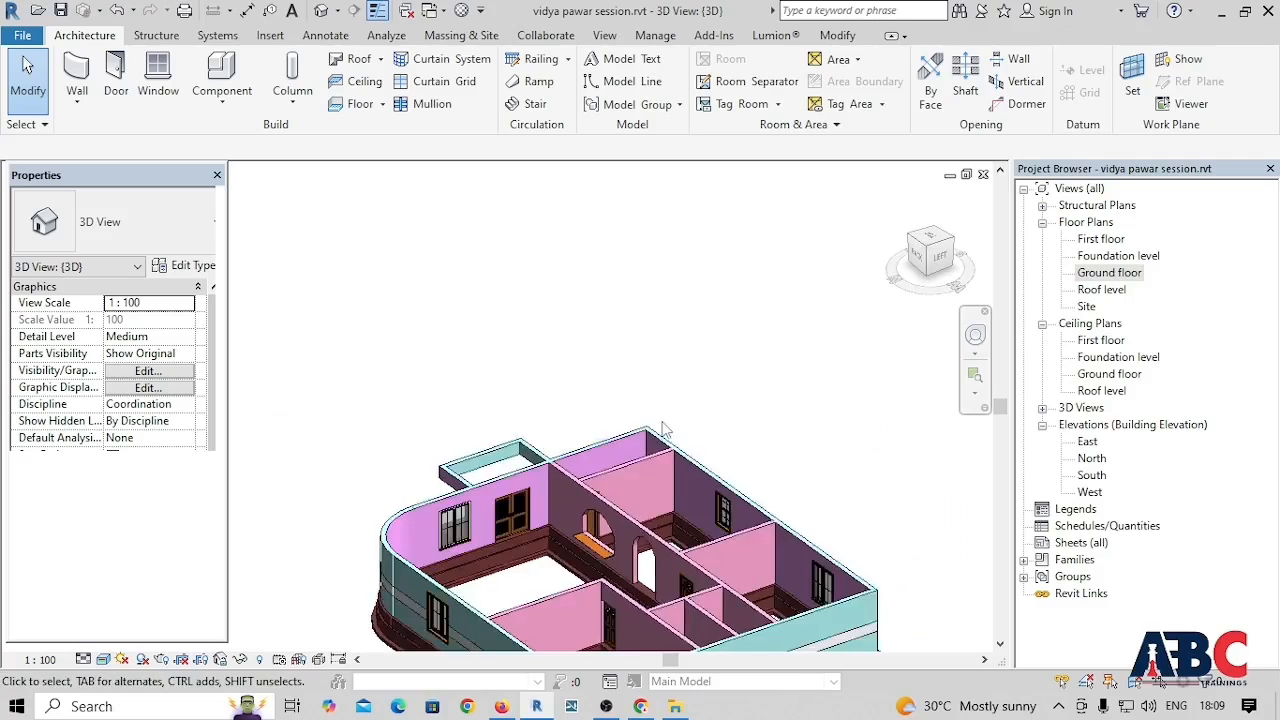
{"action": "scroll", "coordinate": [580, 430], "scroll_direction": "down", "scroll_amount": 2}
{"action": "scroll", "coordinate": [580, 430], "scroll_direction": "up", "scroll_amount": 3}
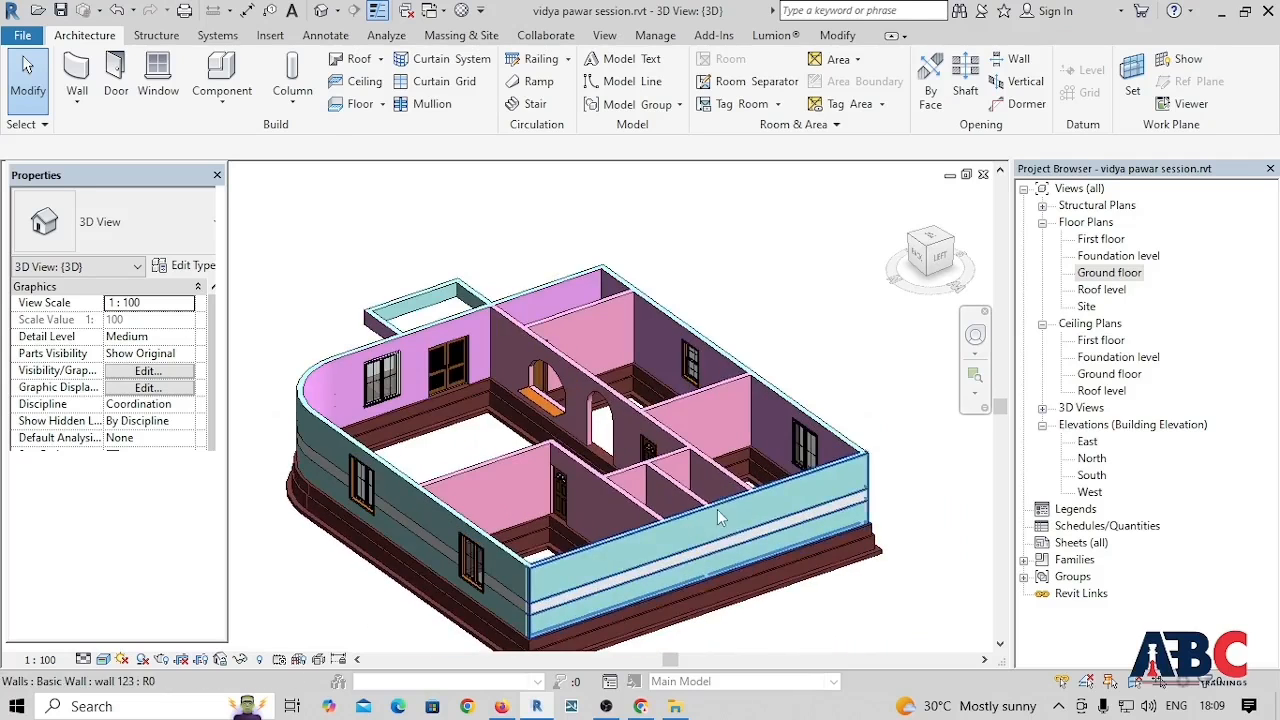
Step: Return to the ground floor plan and choose the M_Fixed 0915 x 0610mm window type for the two small rooms
{"action": "double_click", "coordinate": [1093, 276]}
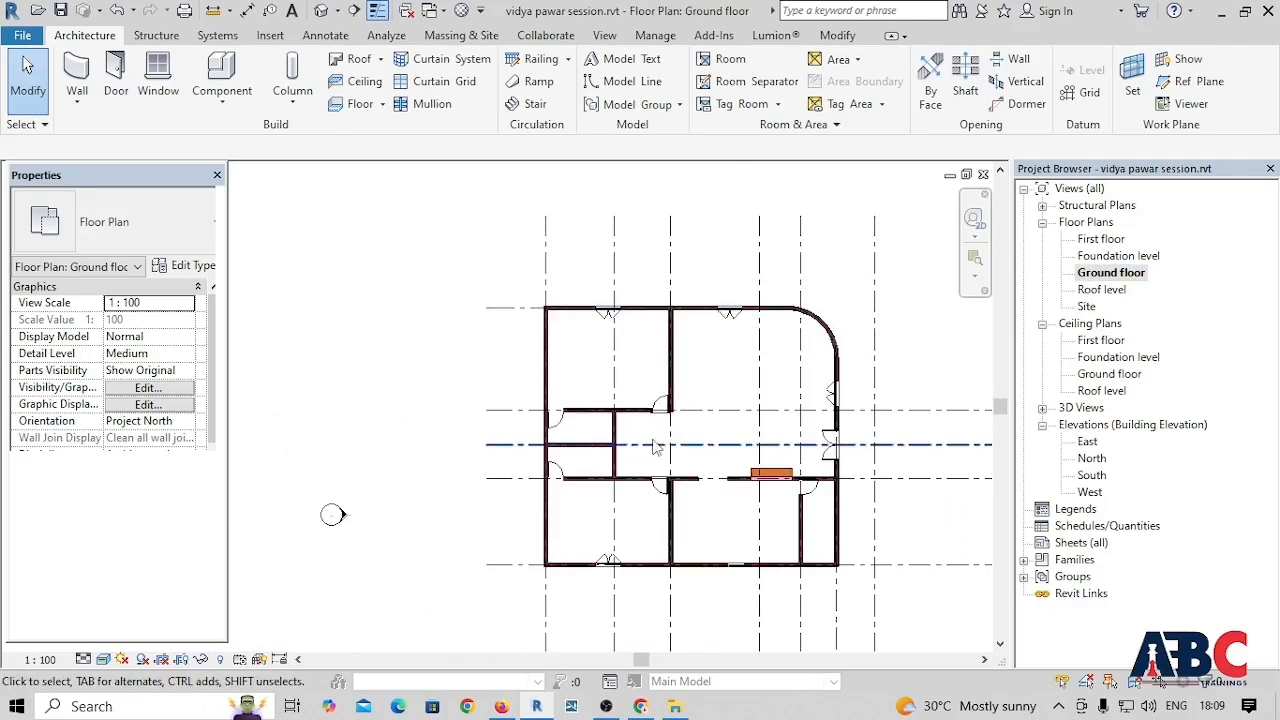
{"action": "scroll", "coordinate": [580, 445], "scroll_direction": "up", "scroll_amount": 5}
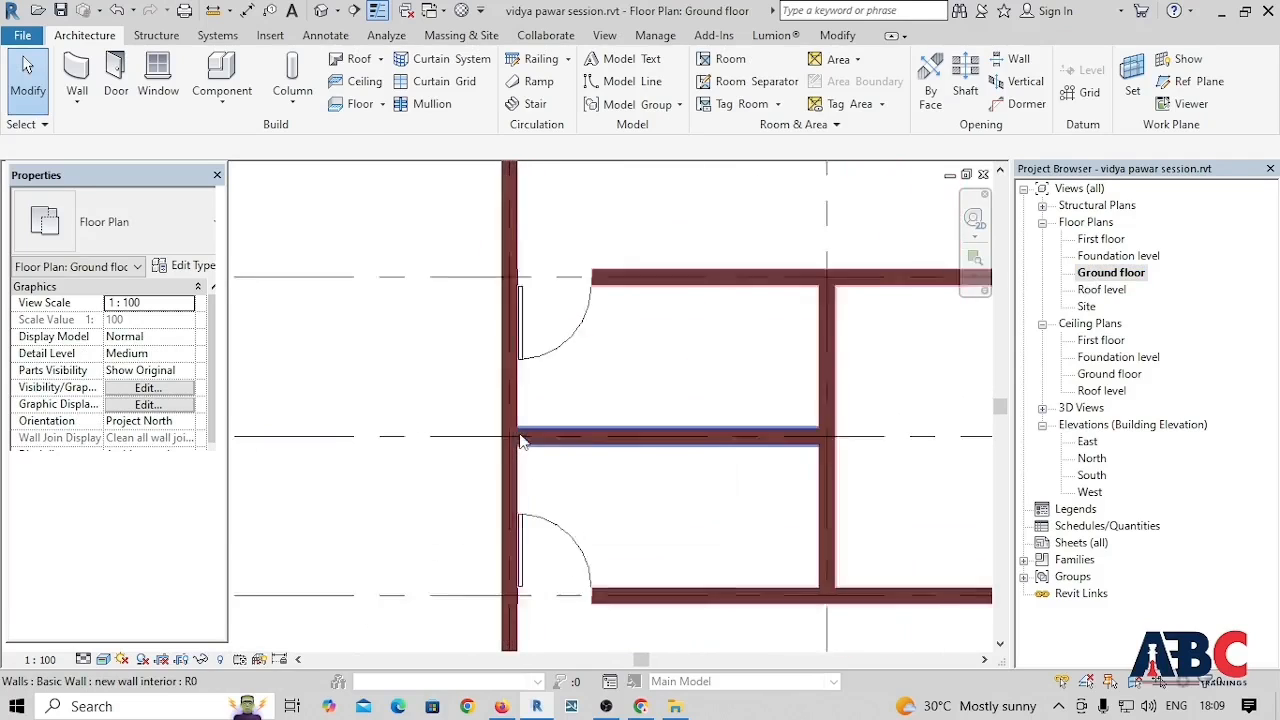
{"action": "scroll", "coordinate": [492, 432], "scroll_direction": "down", "scroll_amount": 2}
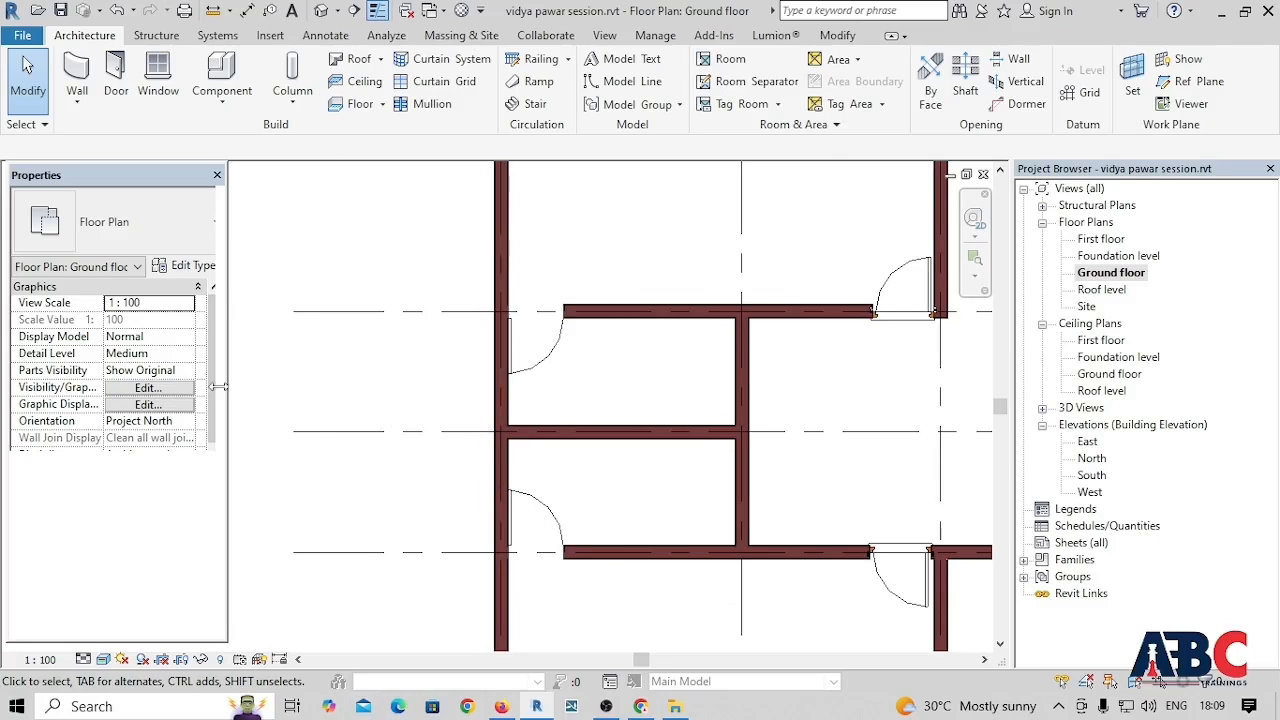
{"action": "left_click", "coordinate": [158, 85]}
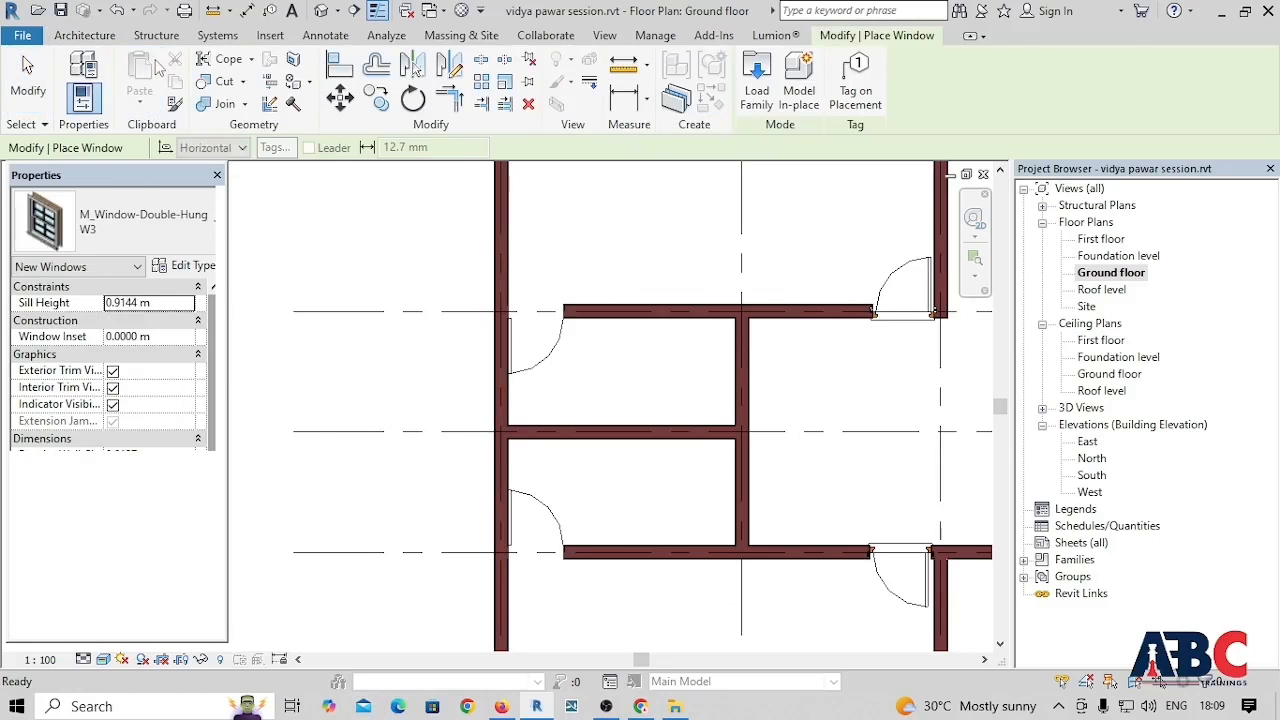
{"action": "left_click", "coordinate": [120, 222]}
{"action": "scroll", "coordinate": [113, 427], "scroll_direction": "up", "scroll_amount": 10}
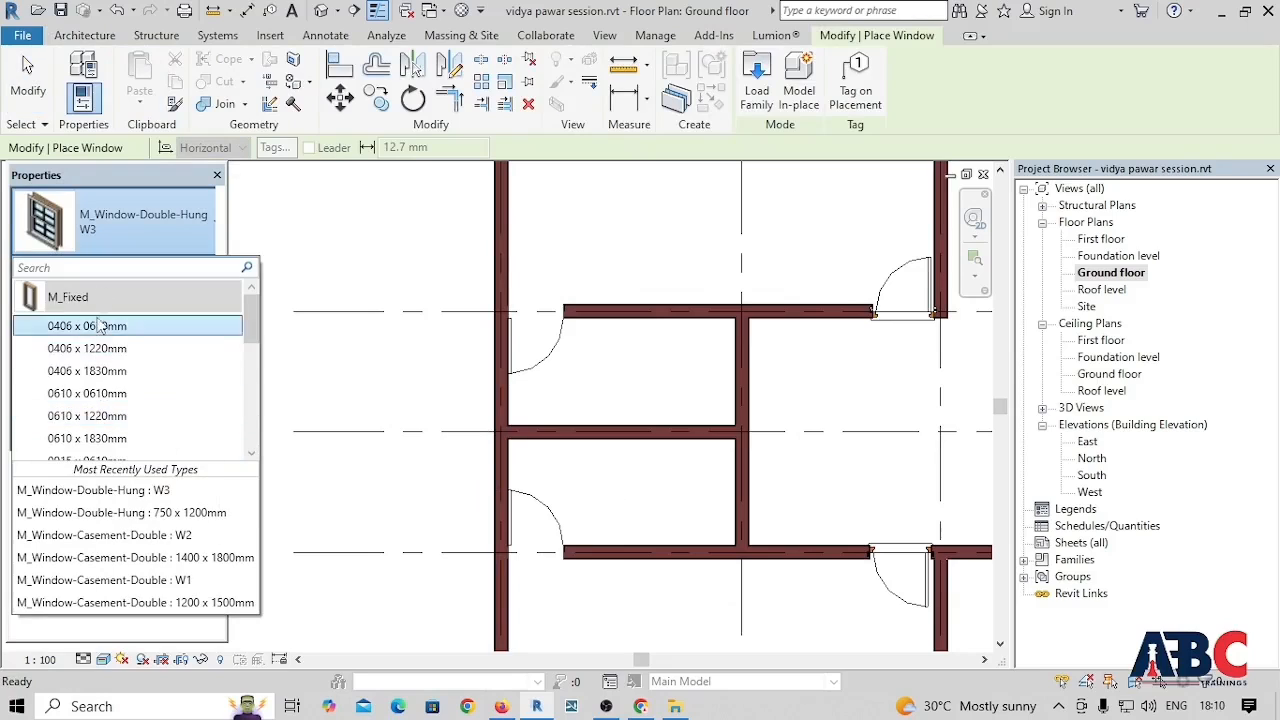
{"action": "scroll", "coordinate": [102, 395], "scroll_direction": "down", "scroll_amount": 3}
{"action": "scroll", "coordinate": [102, 410], "scroll_direction": "up", "scroll_amount": 3}
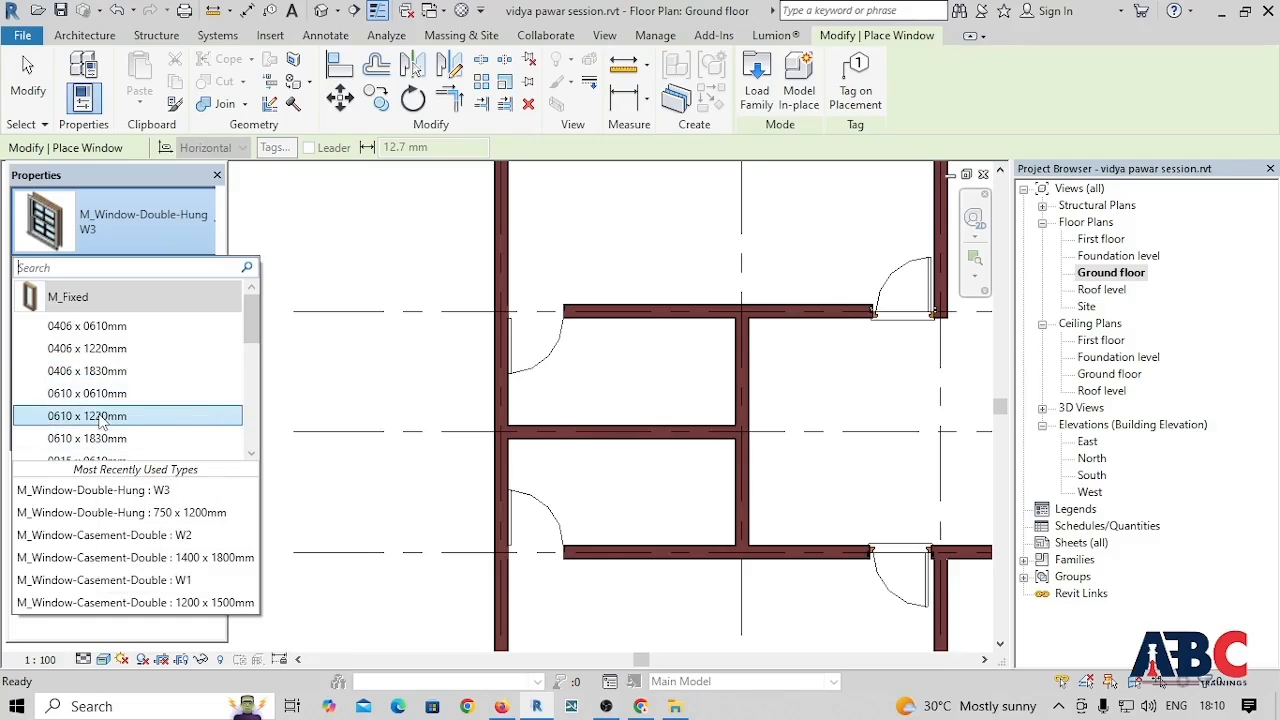
{"action": "left_click", "coordinate": [103, 416]}
{"action": "scroll", "coordinate": [557, 566], "scroll_direction": "up", "scroll_amount": 2}
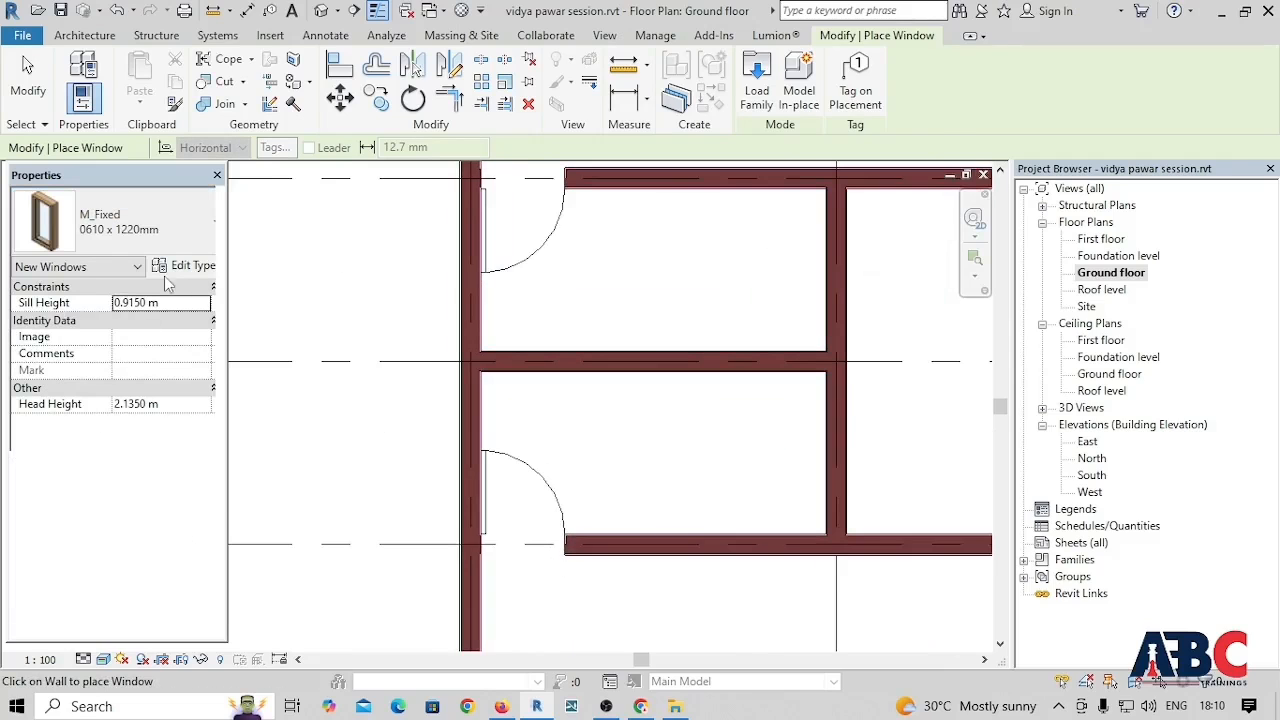
{"action": "left_click", "coordinate": [91, 232]}
{"action": "scroll", "coordinate": [100, 370], "scroll_direction": "down", "scroll_amount": 2}
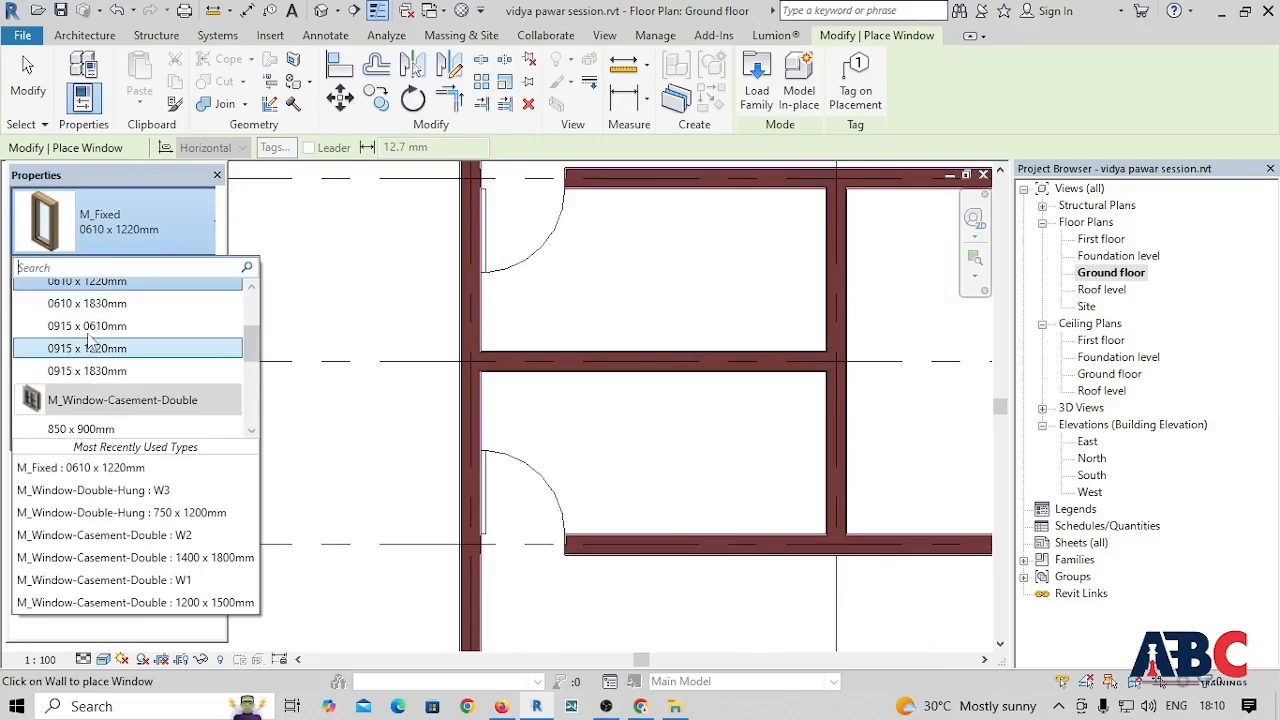
{"action": "left_click", "coordinate": [103, 357]}
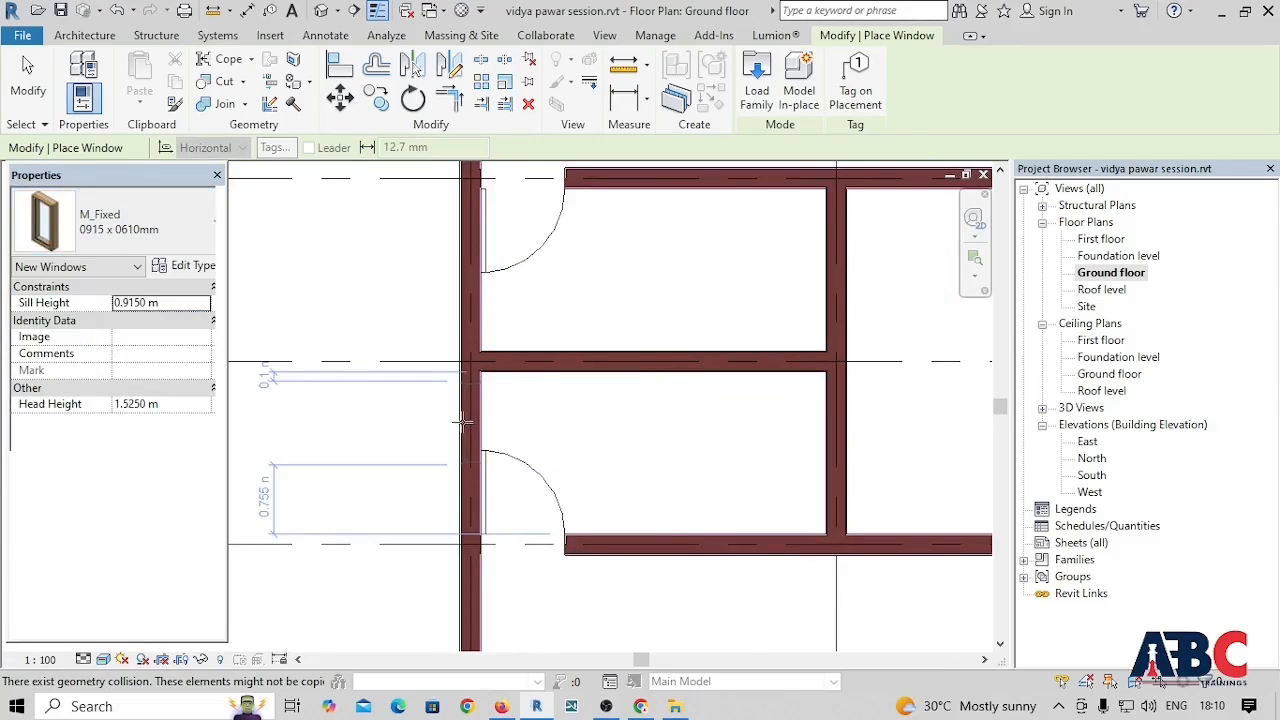
{"action": "scroll", "coordinate": [441, 421], "scroll_direction": "down", "scroll_amount": 2}
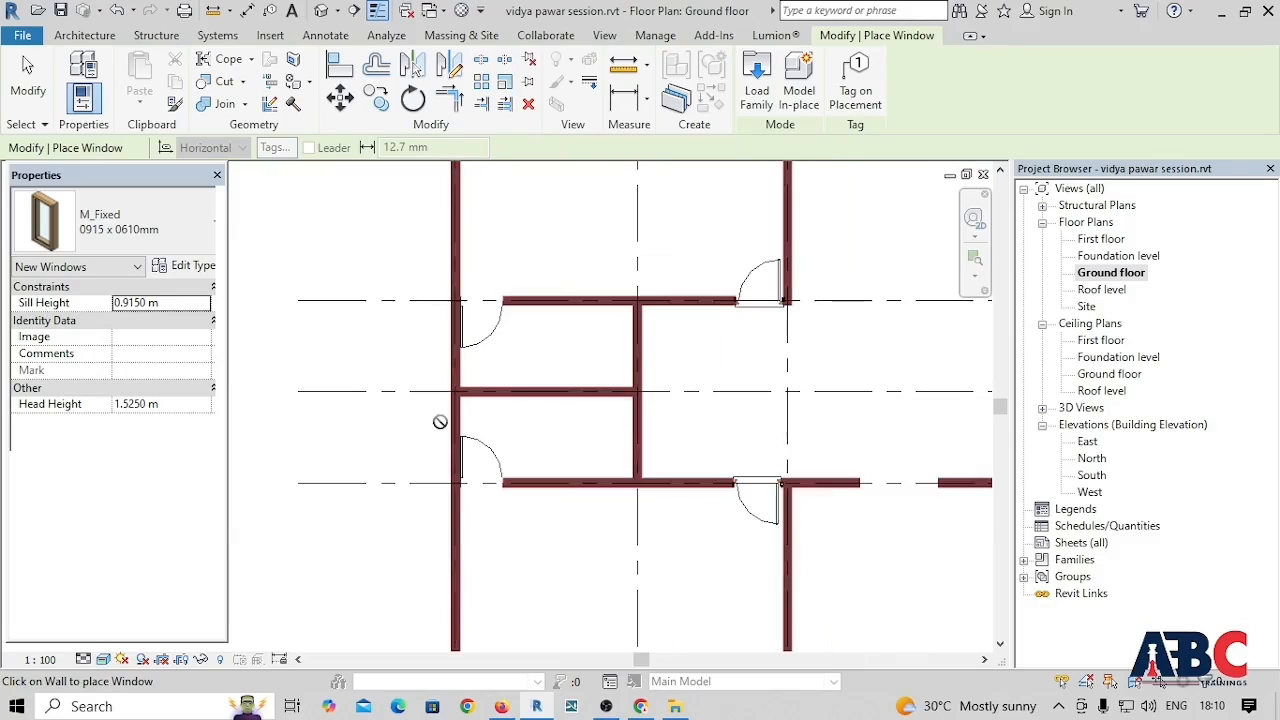
Step: Check the building in 3D and restart window placement on the ground floor plan with the M_Fixed 0915 x 0610mm type
{"action": "left_click", "coordinate": [377, 11]}
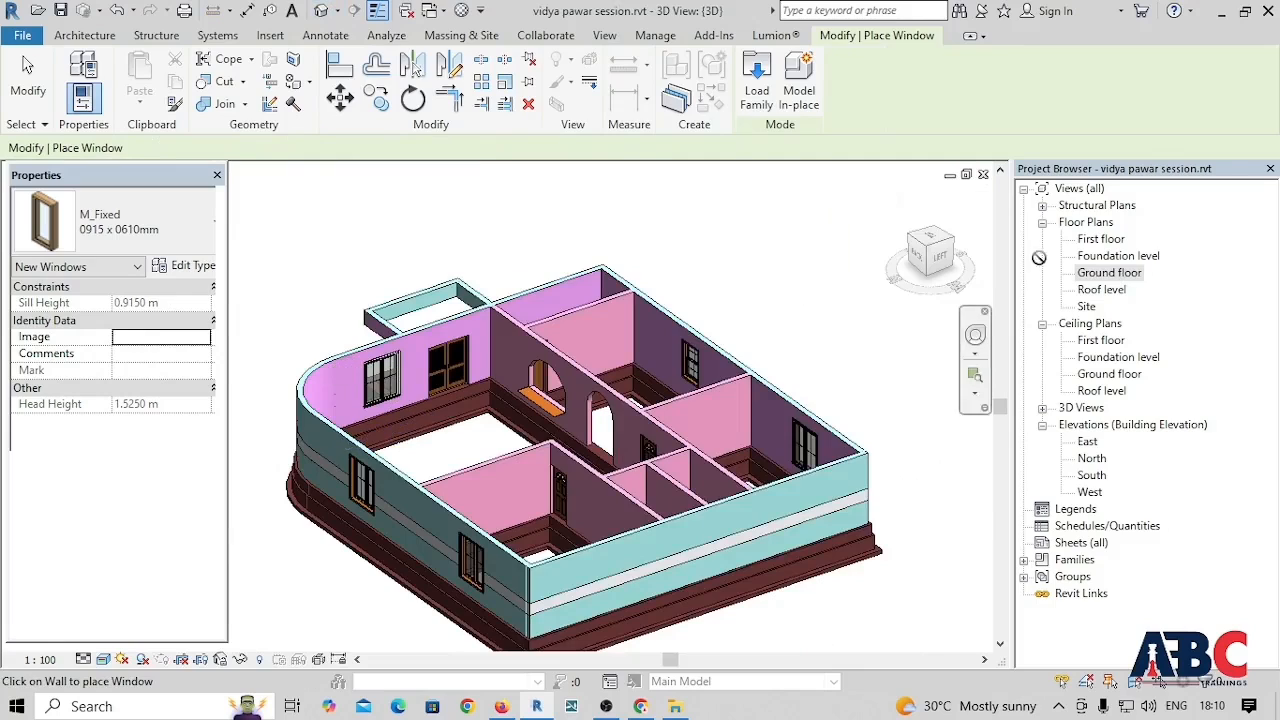
{"action": "double_click", "coordinate": [1115, 274]}
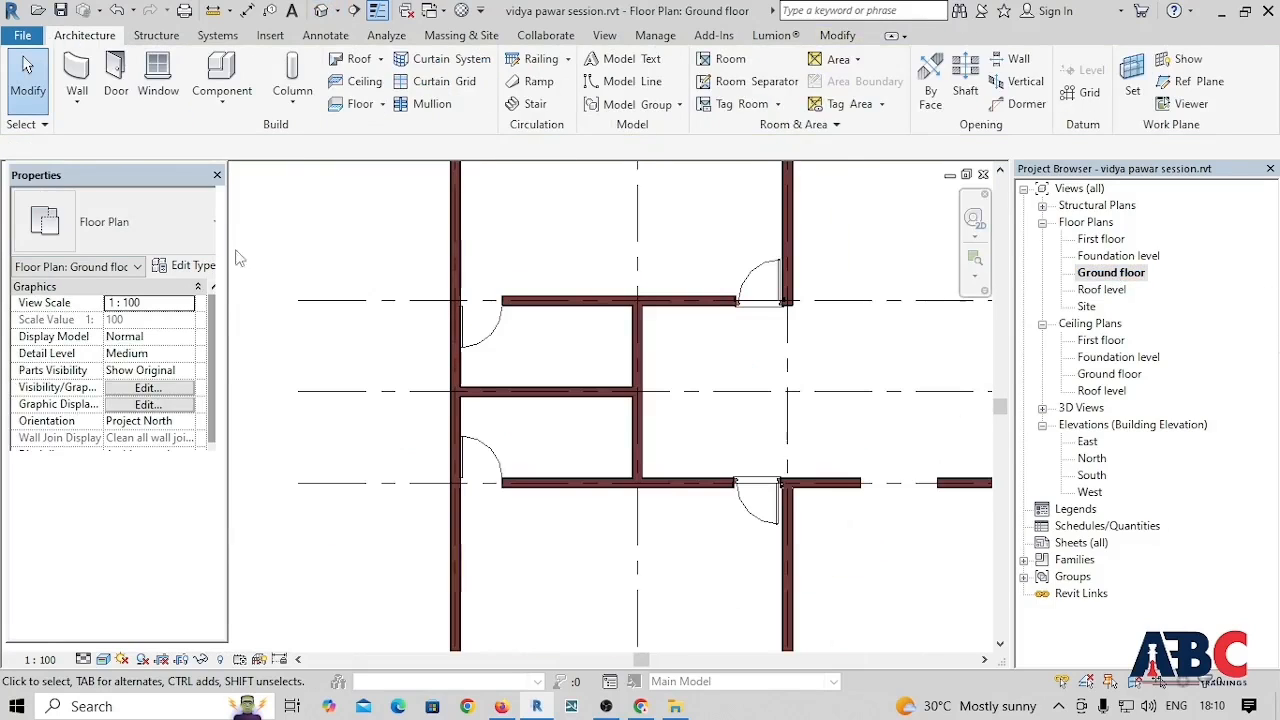
{"action": "left_click", "coordinate": [158, 85]}
{"action": "left_click", "coordinate": [120, 222]}
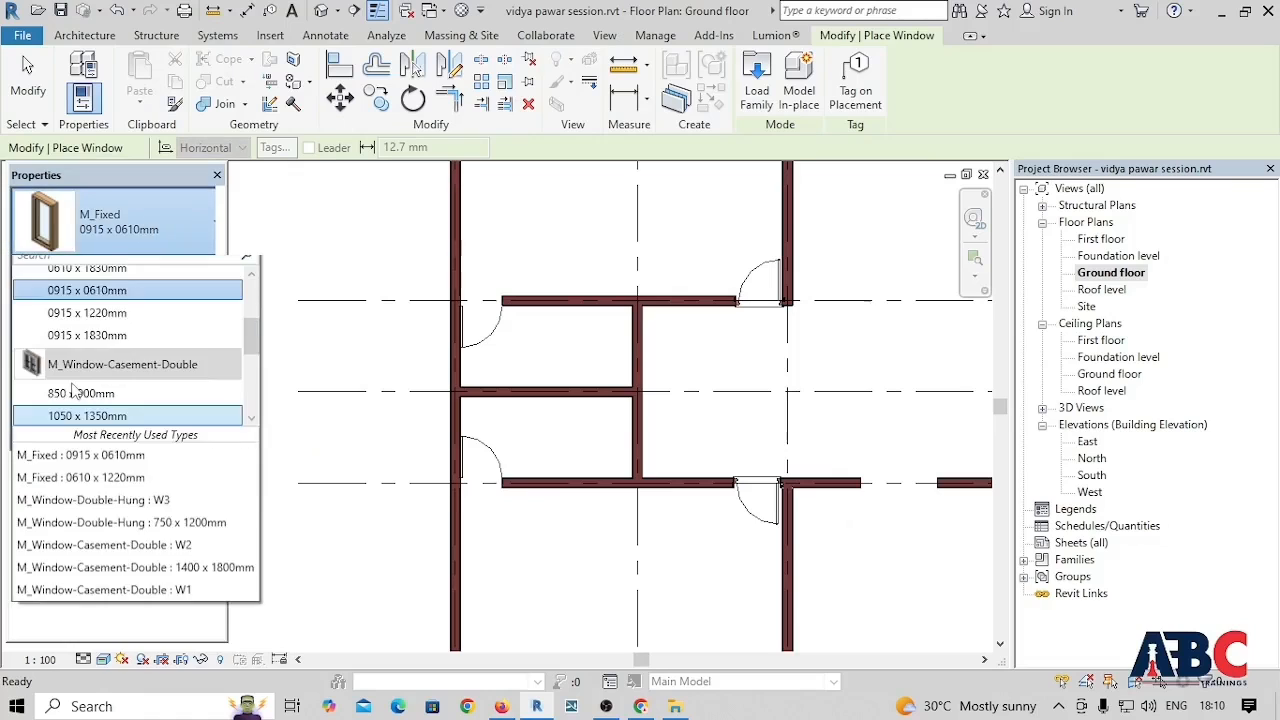
{"action": "scroll", "coordinate": [105, 385], "scroll_direction": "up", "scroll_amount": 3}
{"action": "scroll", "coordinate": [95, 380], "scroll_direction": "down", "scroll_amount": 4}
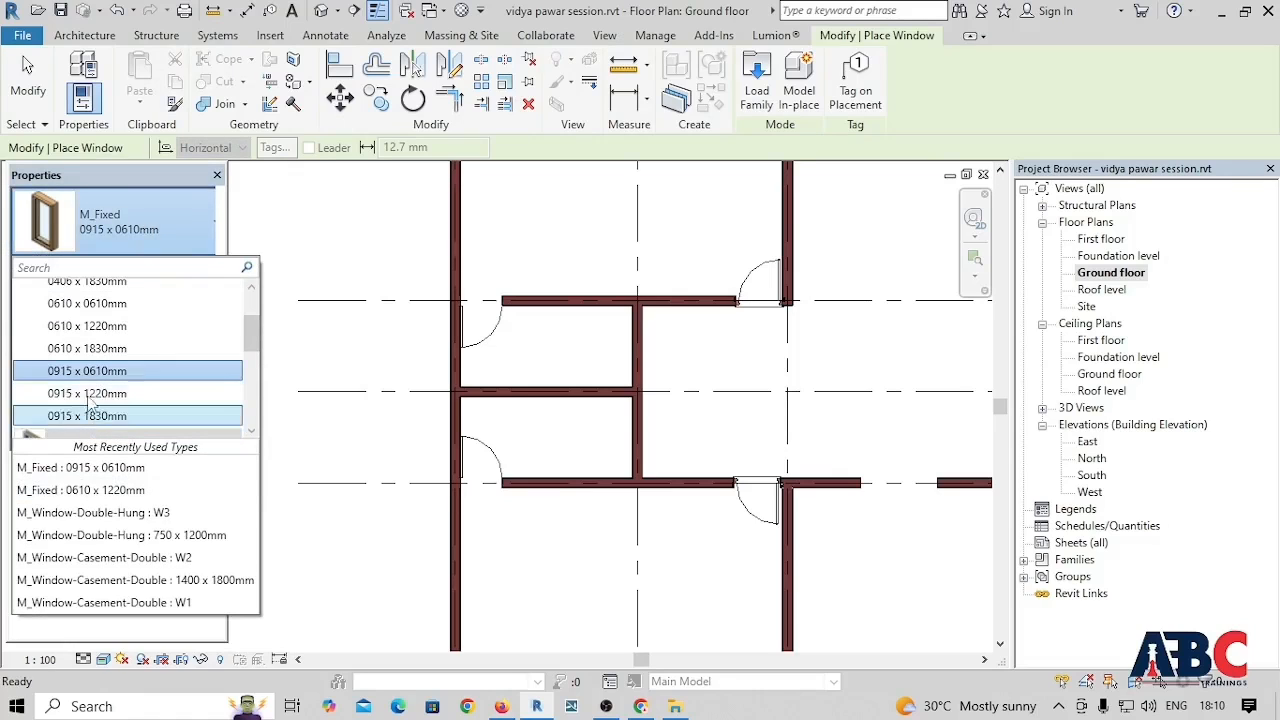
{"action": "left_click", "coordinate": [131, 372]}
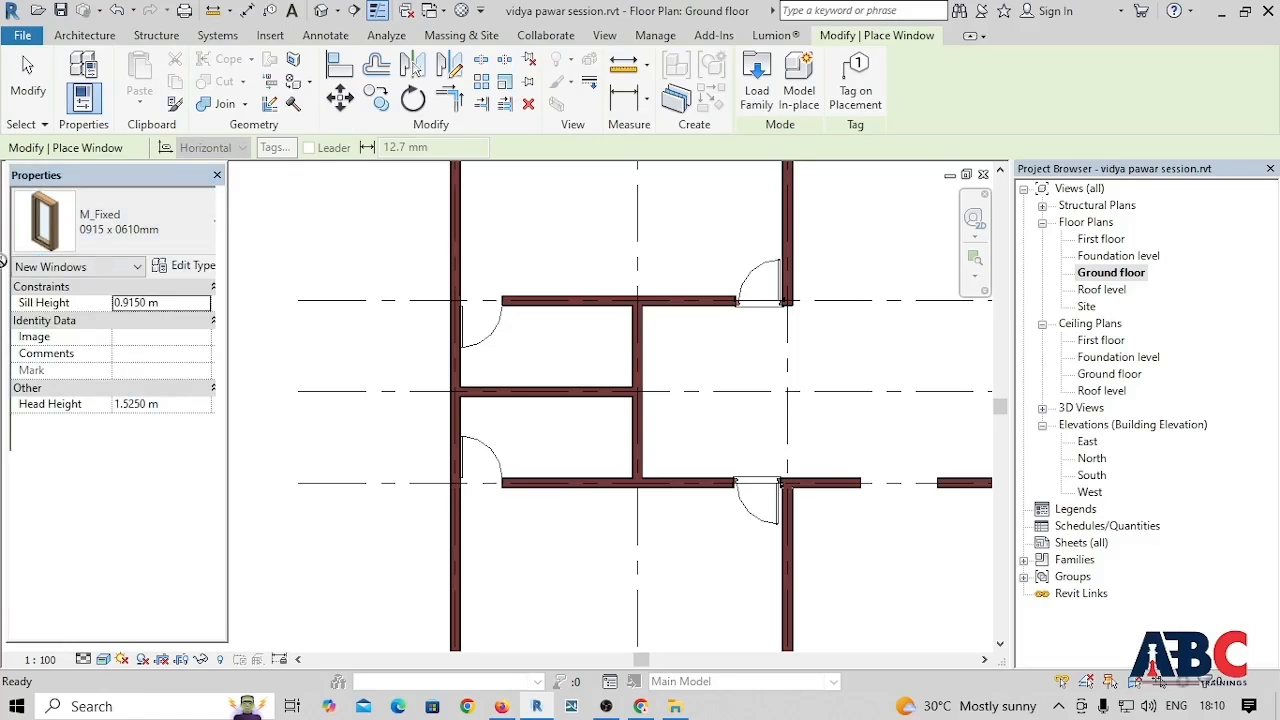
{"action": "left_click", "coordinate": [137, 303]}
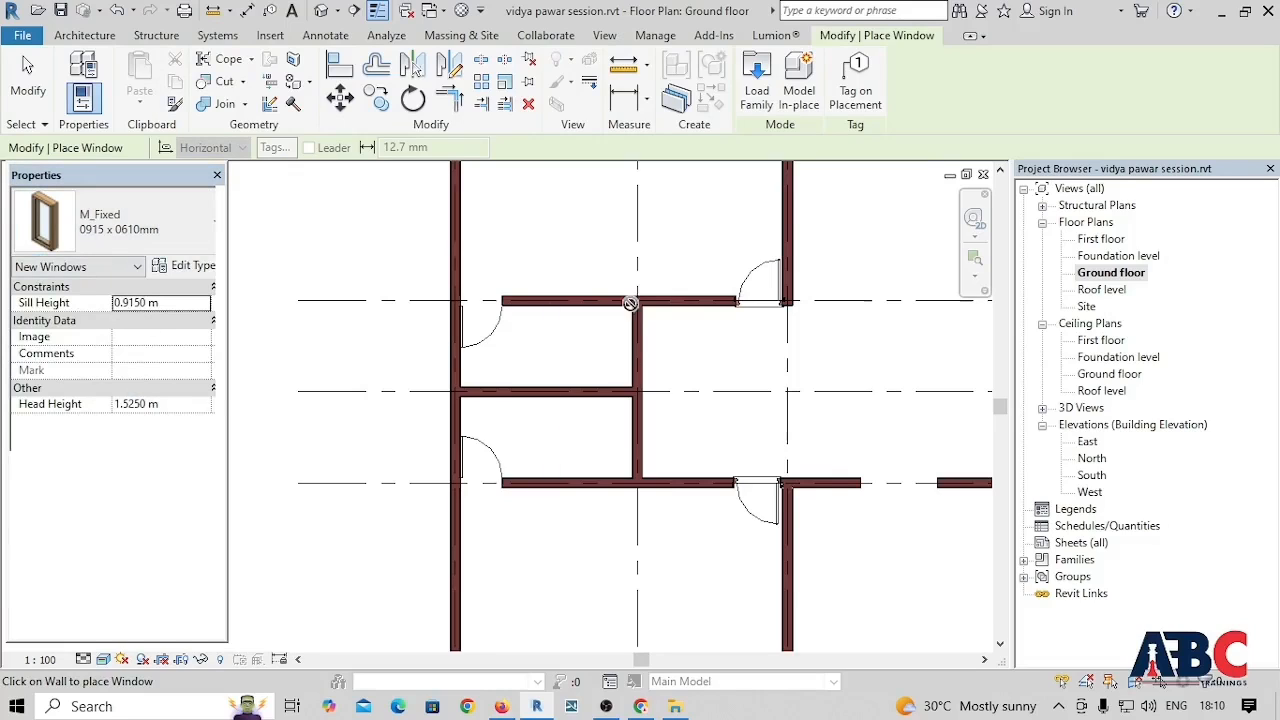
Step: Centre fixed windows in the exterior walls of the two small left rooms, 0.4275 m each side, and the narrow lower-right room, 1.9275 m each side
{"action": "scroll", "coordinate": [527, 335], "scroll_direction": "down", "scroll_amount": 2}
{"action": "scroll", "coordinate": [527, 335], "scroll_direction": "up", "scroll_amount": 4}
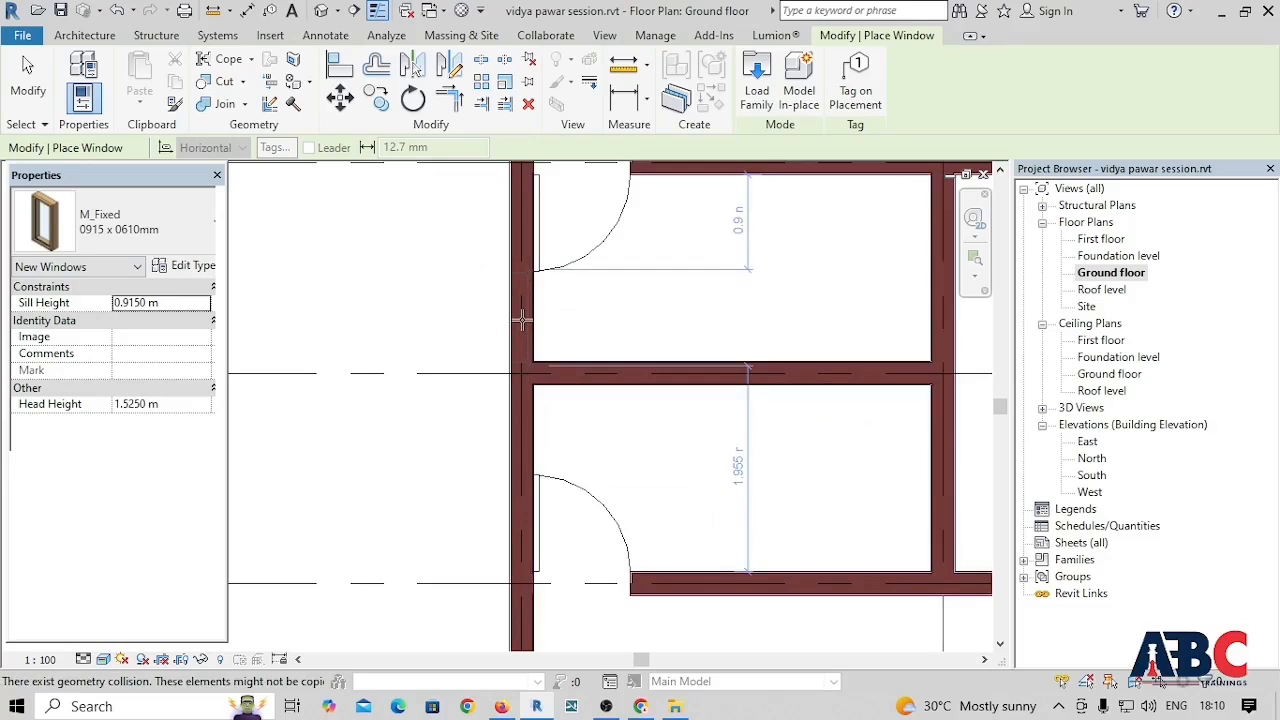
{"action": "left_click", "coordinate": [520, 268]}
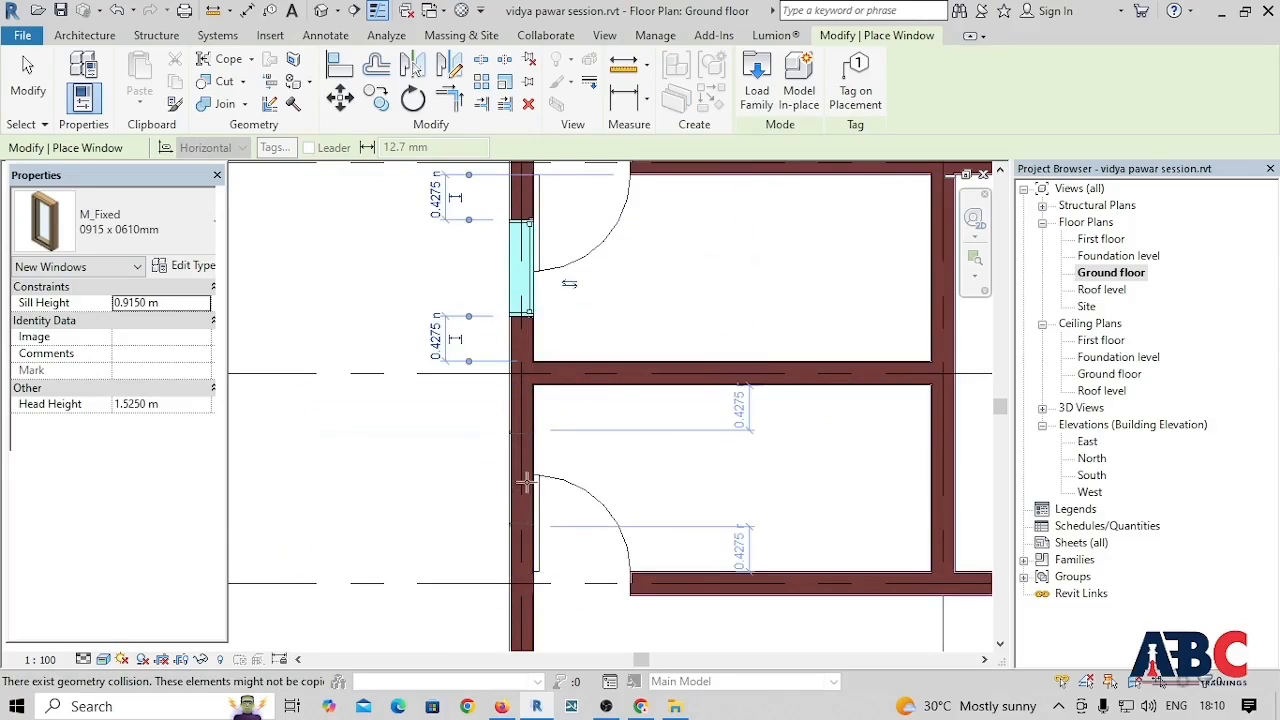
{"action": "scroll", "coordinate": [522, 482], "scroll_direction": "down", "scroll_amount": 5}
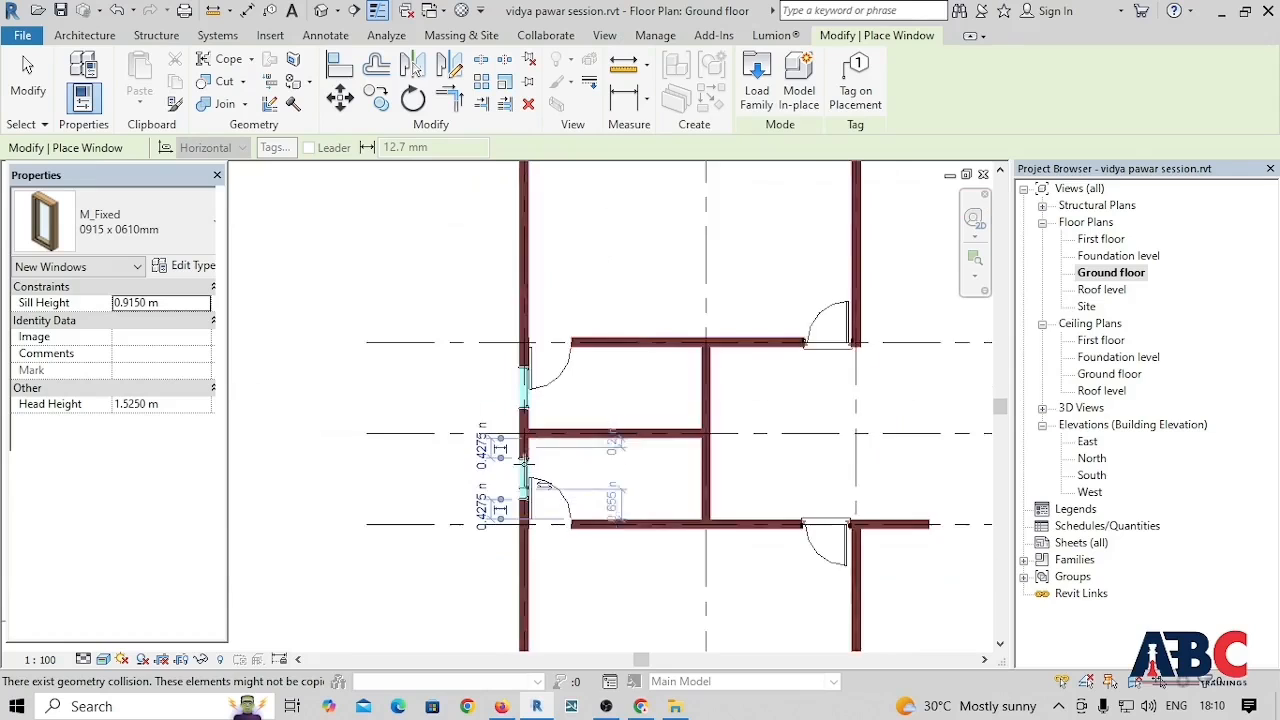
{"action": "scroll", "coordinate": [748, 530], "scroll_direction": "up", "scroll_amount": 6}
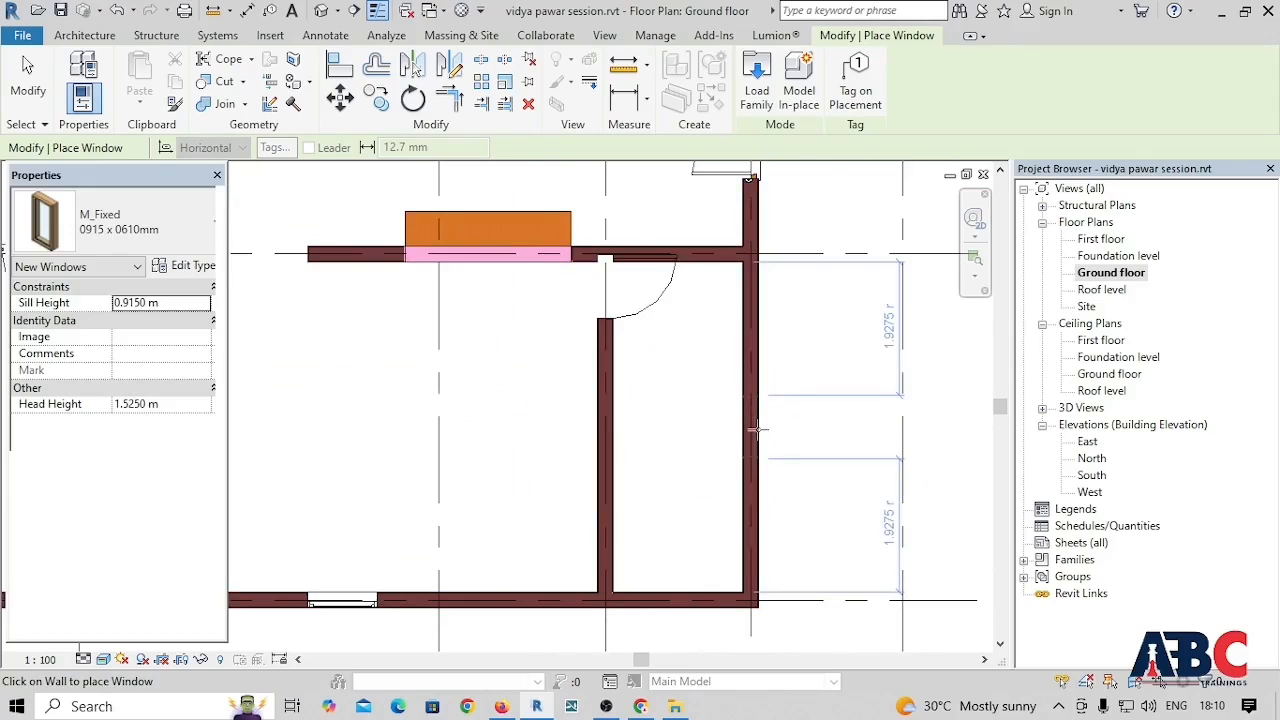
{"action": "left_click", "coordinate": [757, 428]}
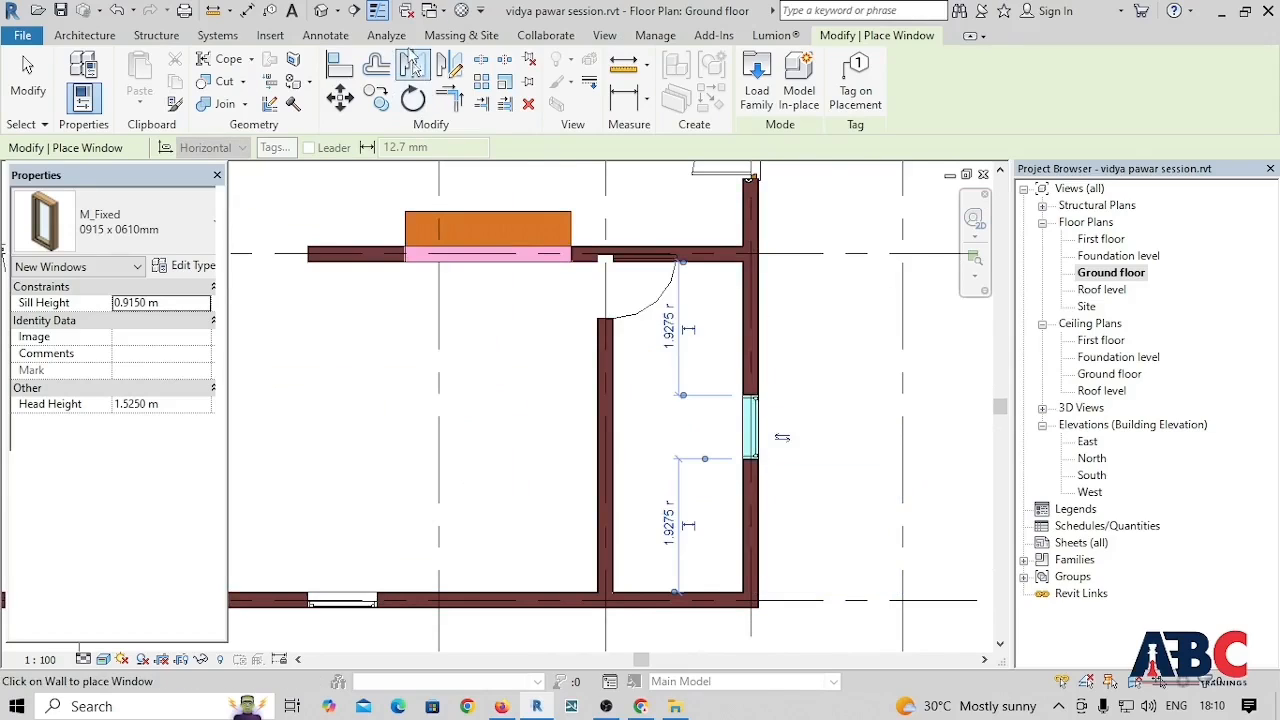
Step: Open the 3D view, end window placement and examine the fixed windows of the two small rooms and the adjoining sides of the building
{"action": "left_click", "coordinate": [322, 11]}
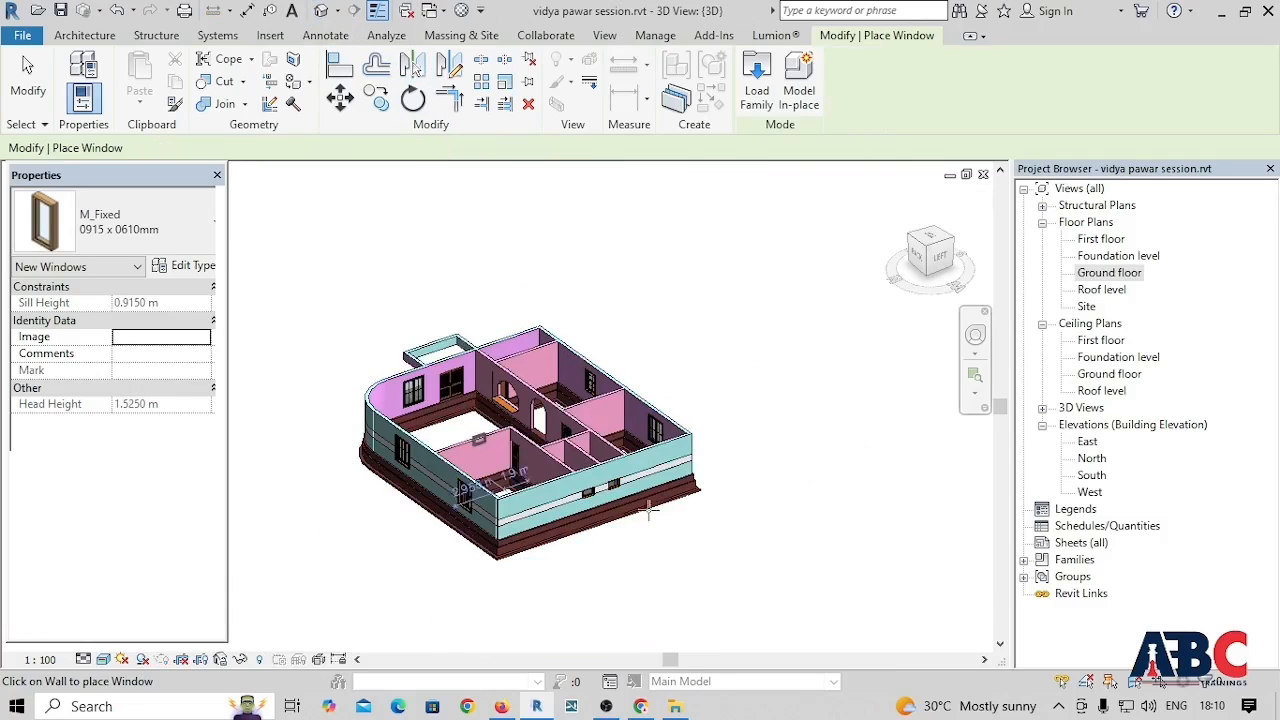
{"action": "scroll", "coordinate": [612, 500], "scroll_direction": "up", "scroll_amount": 6}
{"action": "key", "text": "Escape"}
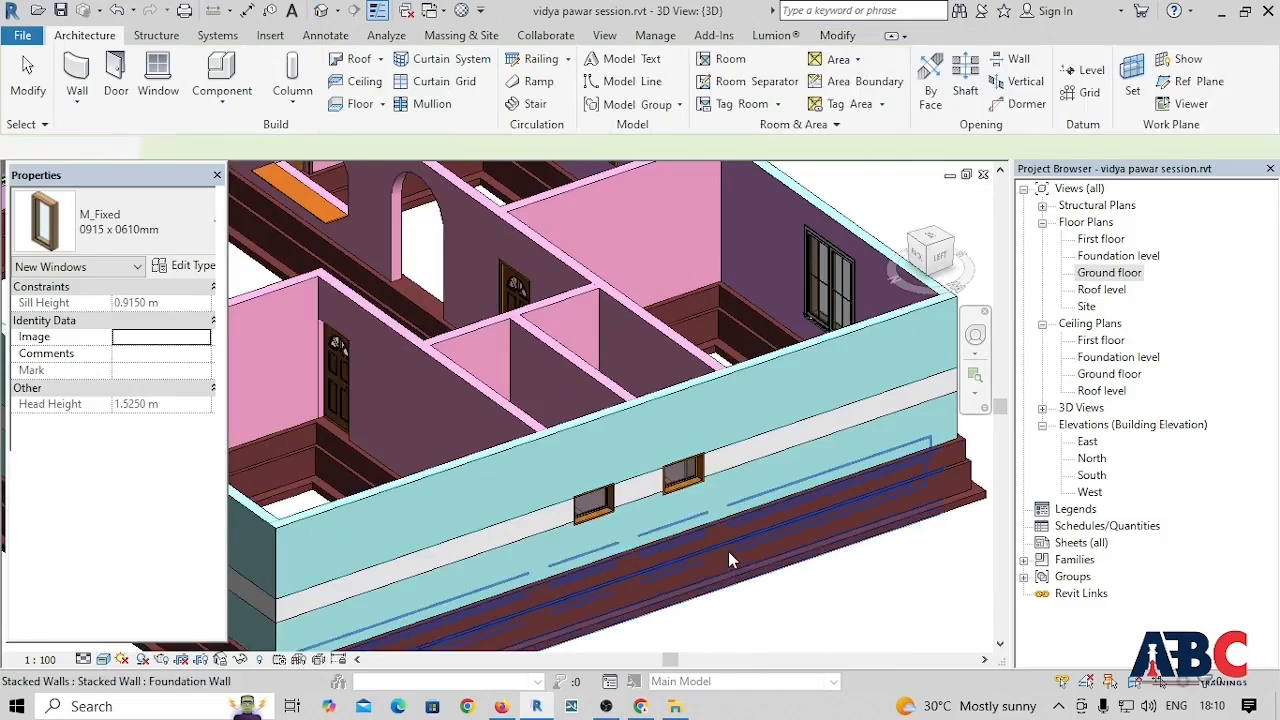
{"action": "scroll", "coordinate": [575, 470], "scroll_direction": "down", "scroll_amount": 6}
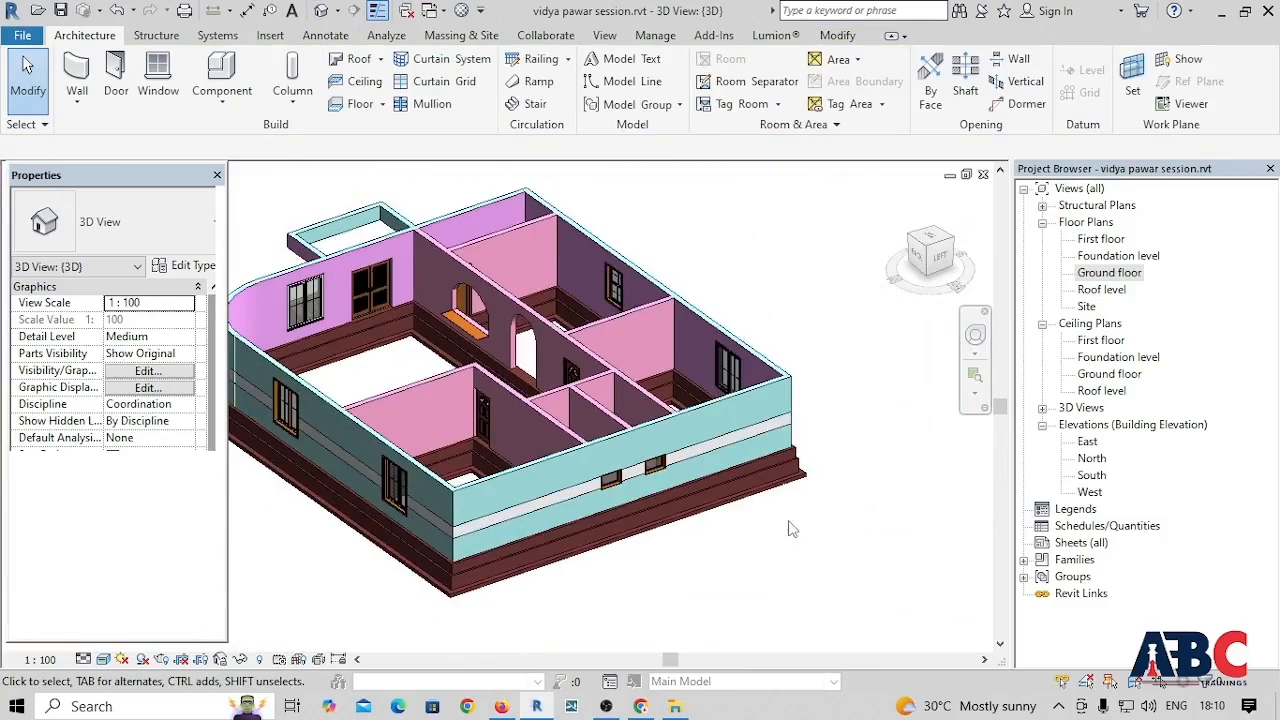
{"action": "middle_click_drag", "start_coordinate": [650, 480], "coordinate": [318, 439], "text": "shift"}
{"action": "scroll", "coordinate": [446, 430], "scroll_direction": "up", "scroll_amount": 4}
{"action": "scroll", "coordinate": [450, 428], "scroll_direction": "down", "scroll_amount": 5}
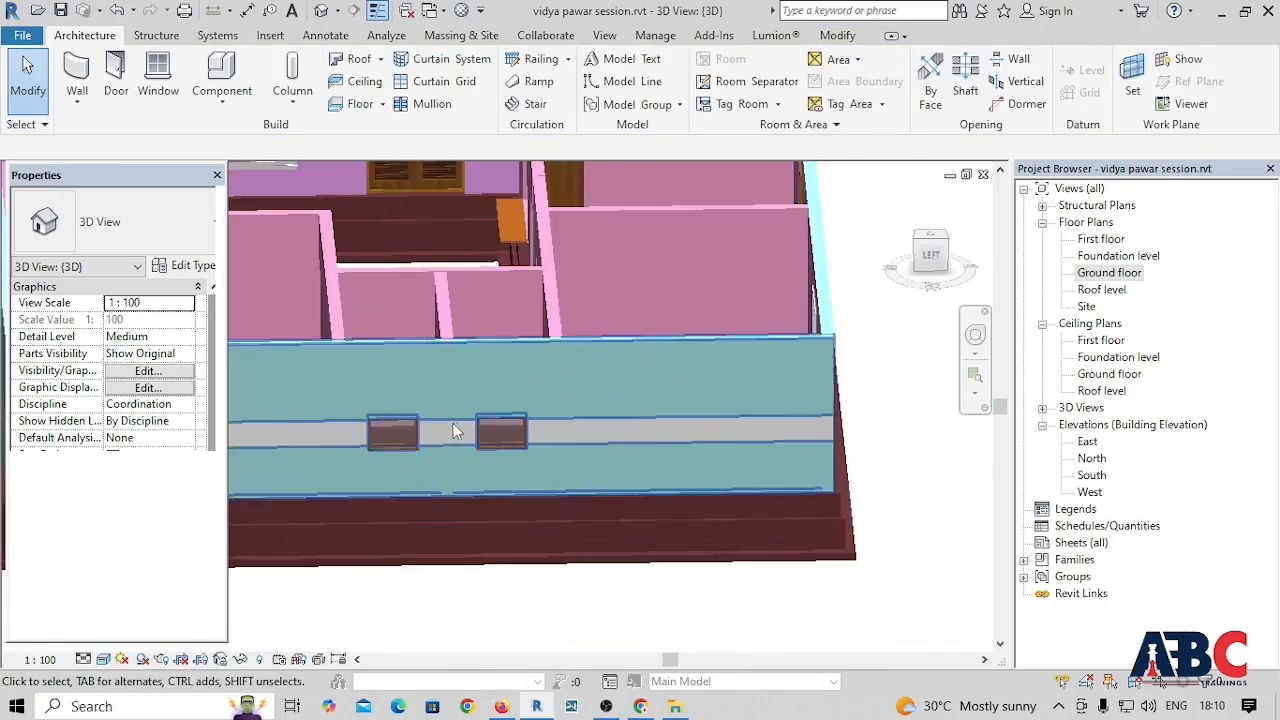
{"action": "middle_click_drag", "start_coordinate": [666, 381], "coordinate": [590, 552], "text": "shift"}
{"action": "scroll", "coordinate": [446, 478], "scroll_direction": "down", "scroll_amount": 3}
{"action": "scroll", "coordinate": [446, 478], "scroll_direction": "up", "scroll_amount": 3}
{"action": "scroll", "coordinate": [589, 523], "scroll_direction": "down", "scroll_amount": 3}
{"action": "scroll", "coordinate": [436, 480], "scroll_direction": "up", "scroll_amount": 3}
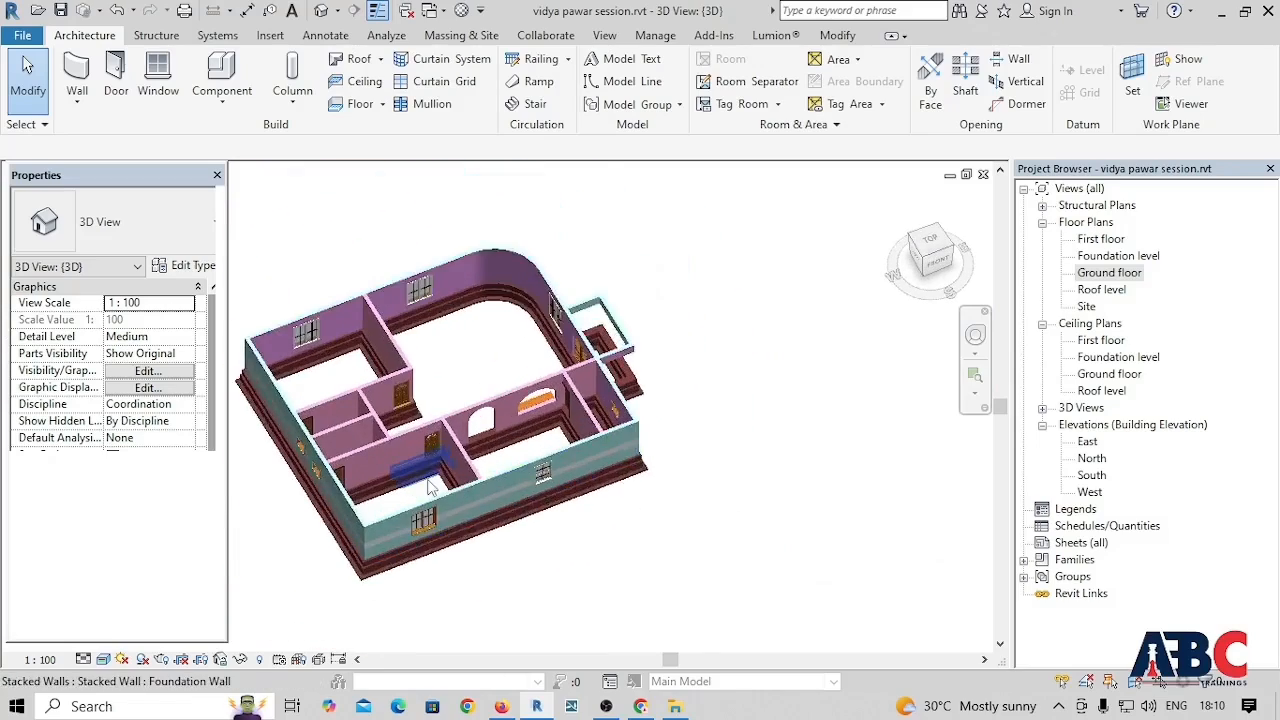
{"action": "scroll", "coordinate": [607, 432], "scroll_direction": "down", "scroll_amount": 2}
{"action": "mouse_move", "coordinate": [607, 432]}
{"action": "middle_mouse_down", "text": "shift"}
{"action": "mouse_move", "coordinate": [546, 416]}
{"action": "mouse_move", "coordinate": [613, 430]}
{"action": "middle_mouse_up", "text": "shift"}
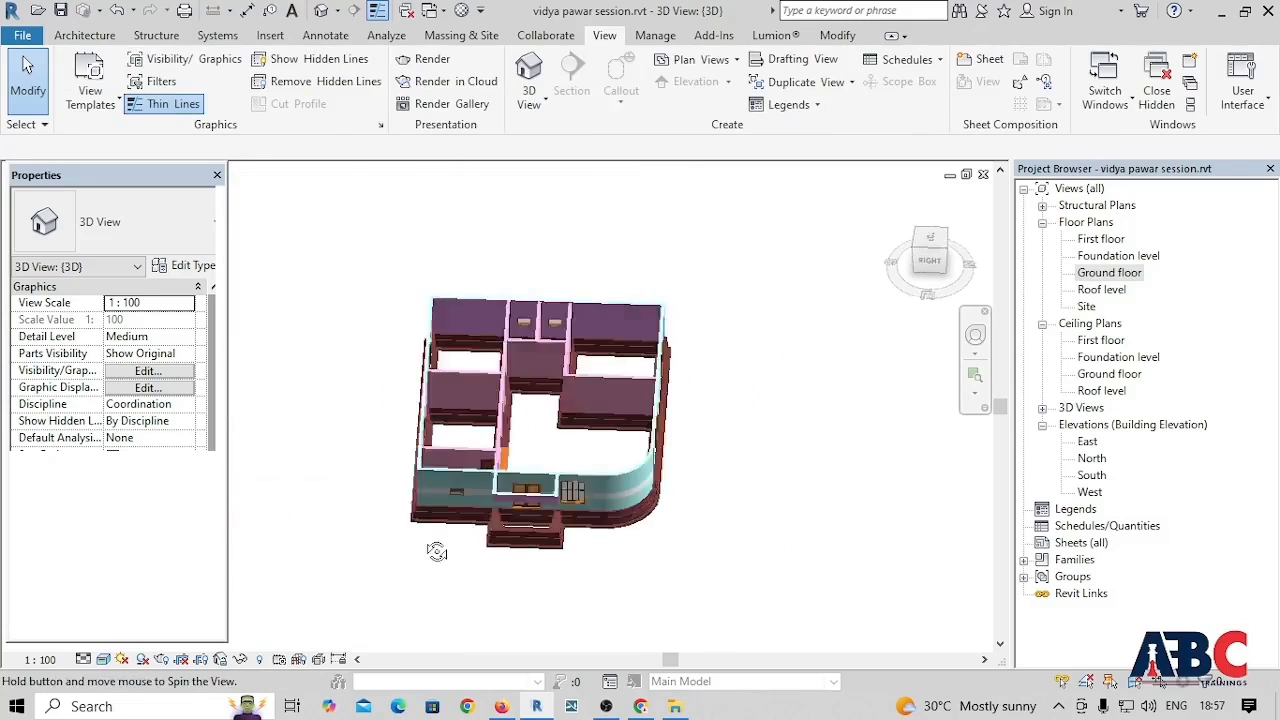
Step: Examine the entrance side, the narrow room's fixed window and the curved wall in the 3D view
{"action": "middle_click_drag", "start_coordinate": [434, 549], "coordinate": [495, 537], "text": "shift"}
{"action": "scroll", "coordinate": [600, 495], "scroll_direction": "up", "scroll_amount": 5}
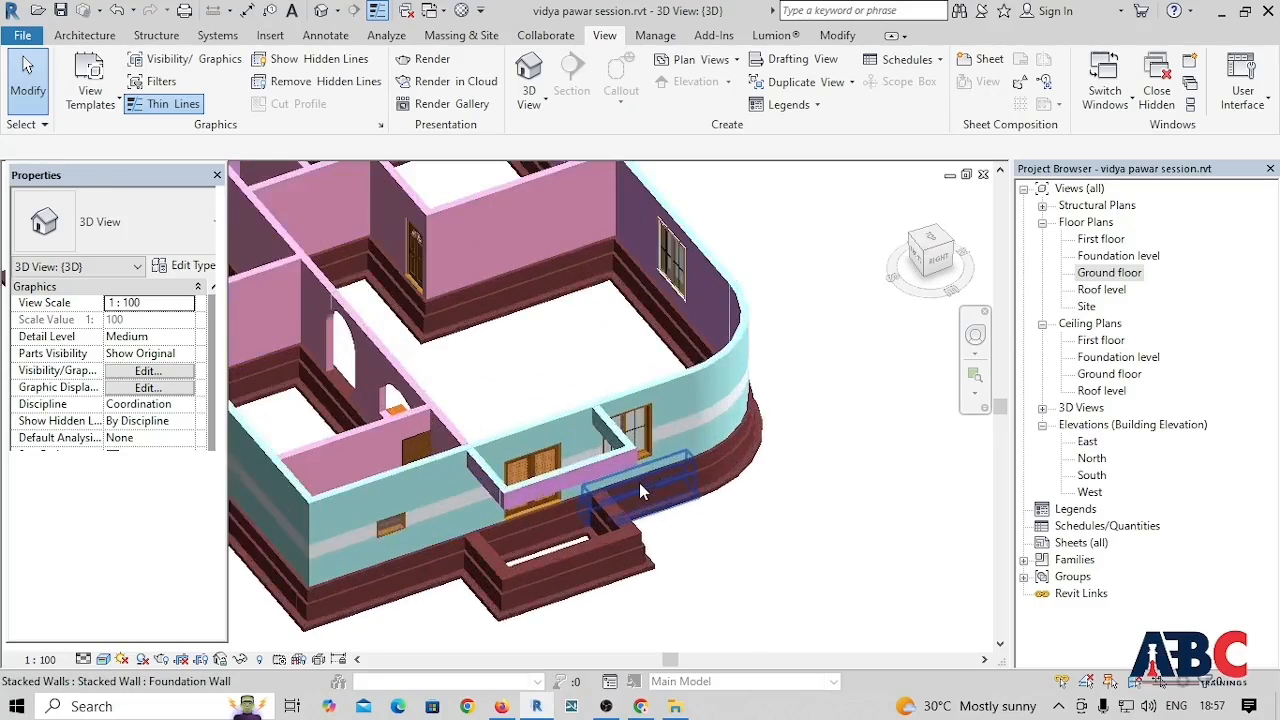
{"action": "scroll", "coordinate": [670, 500], "scroll_direction": "down", "scroll_amount": 2}
{"action": "middle_click_drag", "start_coordinate": [696, 516], "coordinate": [653, 533], "text": "shift"}
{"action": "scroll", "coordinate": [670, 525], "scroll_direction": "down", "scroll_amount": 3}
{"action": "scroll", "coordinate": [623, 495], "scroll_direction": "up", "scroll_amount": 3}
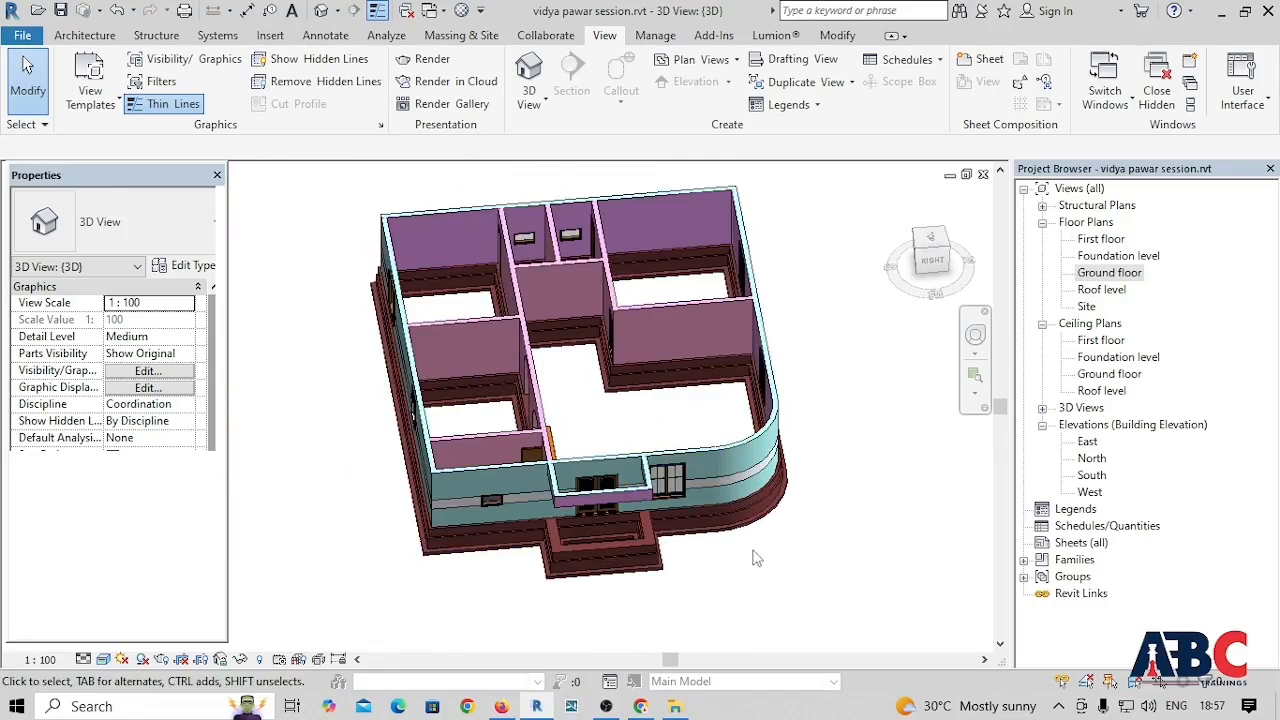
{"action": "middle_click_drag", "start_coordinate": [754, 556], "coordinate": [709, 514], "text": "shift"}
{"action": "scroll", "coordinate": [706, 510], "scroll_direction": "down", "scroll_amount": 2}
{"action": "middle_click_drag", "start_coordinate": [790, 545], "coordinate": [720, 505], "text": "shift"}
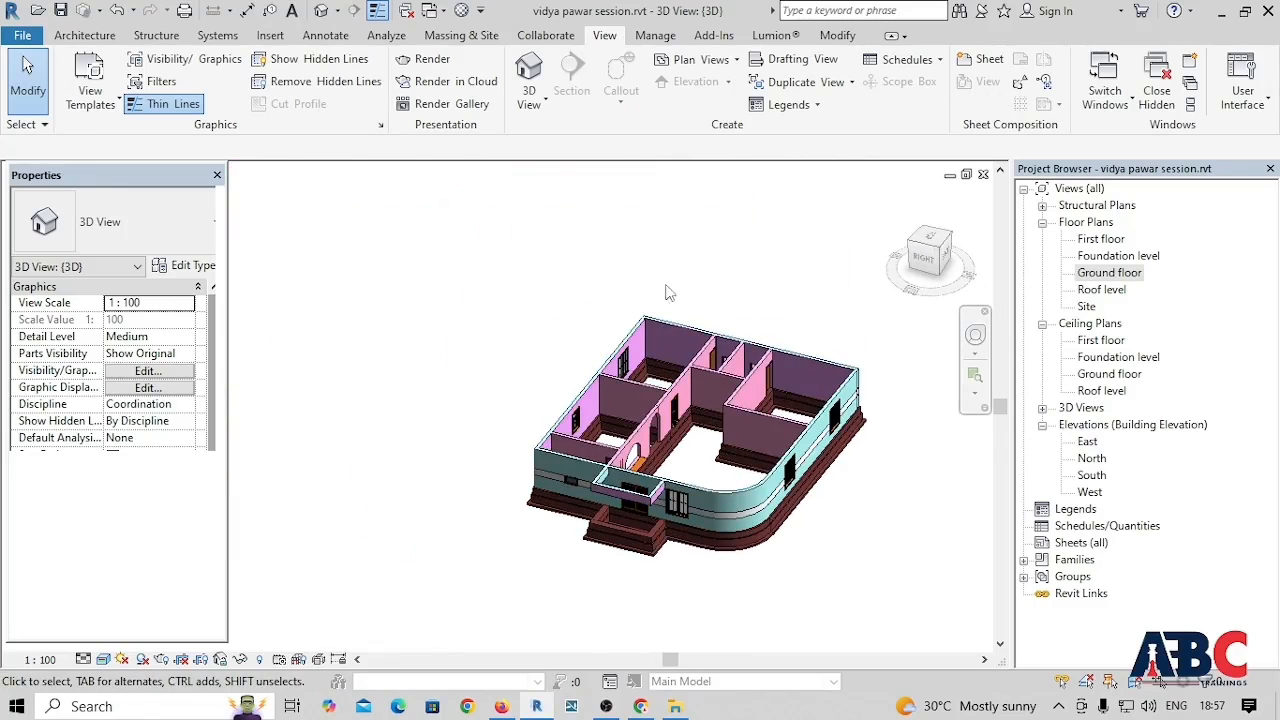
{"action": "left_click", "coordinate": [85, 36]}
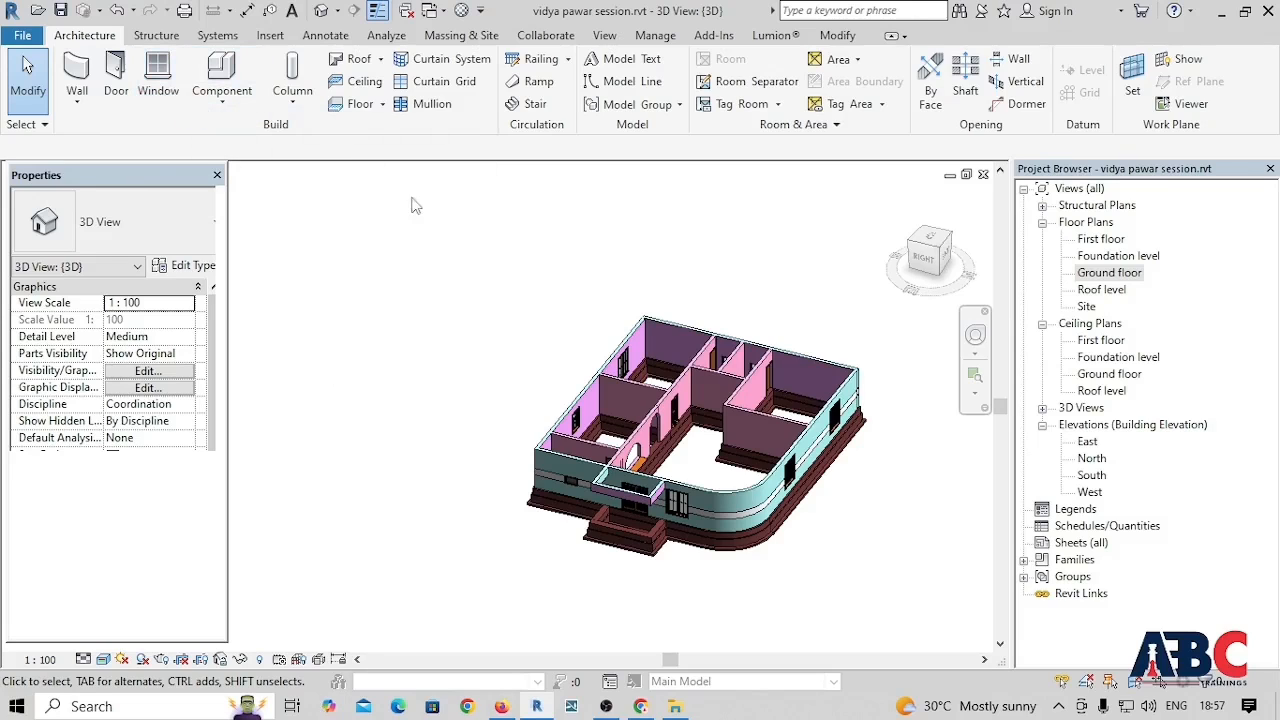
{"action": "scroll", "coordinate": [591, 318], "scroll_direction": "up", "scroll_amount": 3}
{"action": "scroll", "coordinate": [598, 320], "scroll_direction": "down", "scroll_amount": 4}
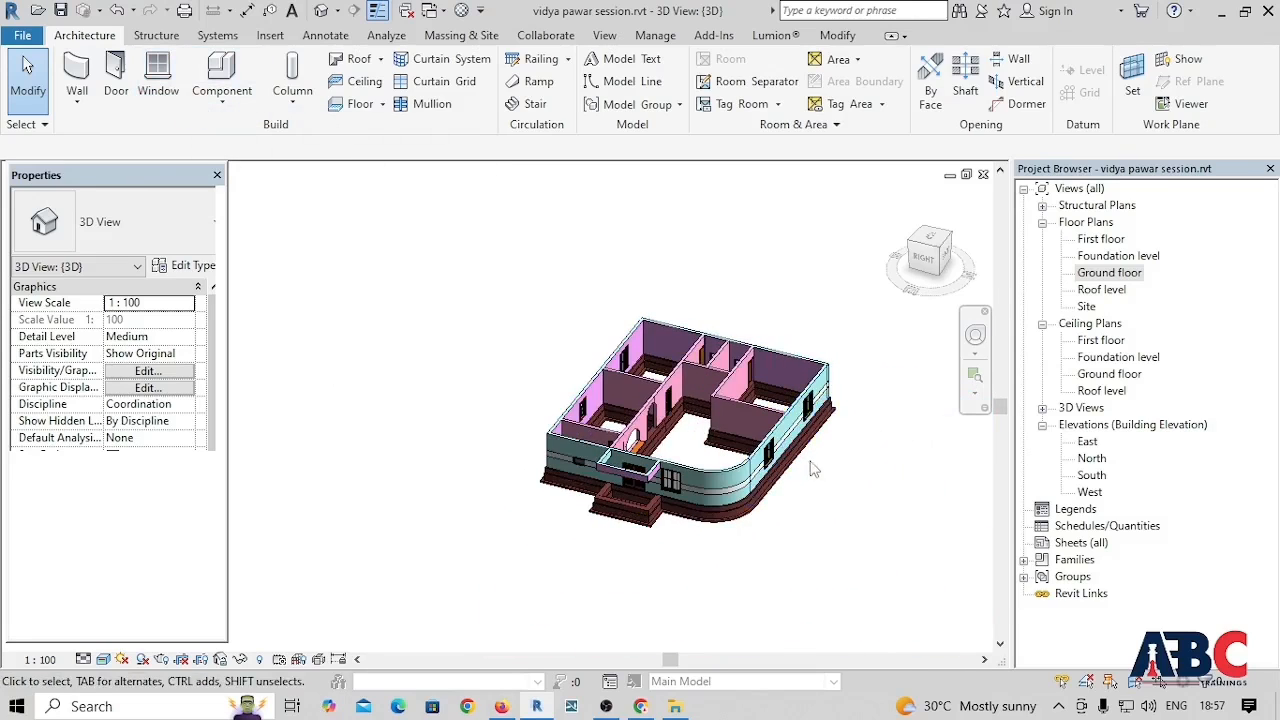
{"action": "middle_click_drag", "start_coordinate": [788, 422], "coordinate": [757, 432], "text": "shift"}
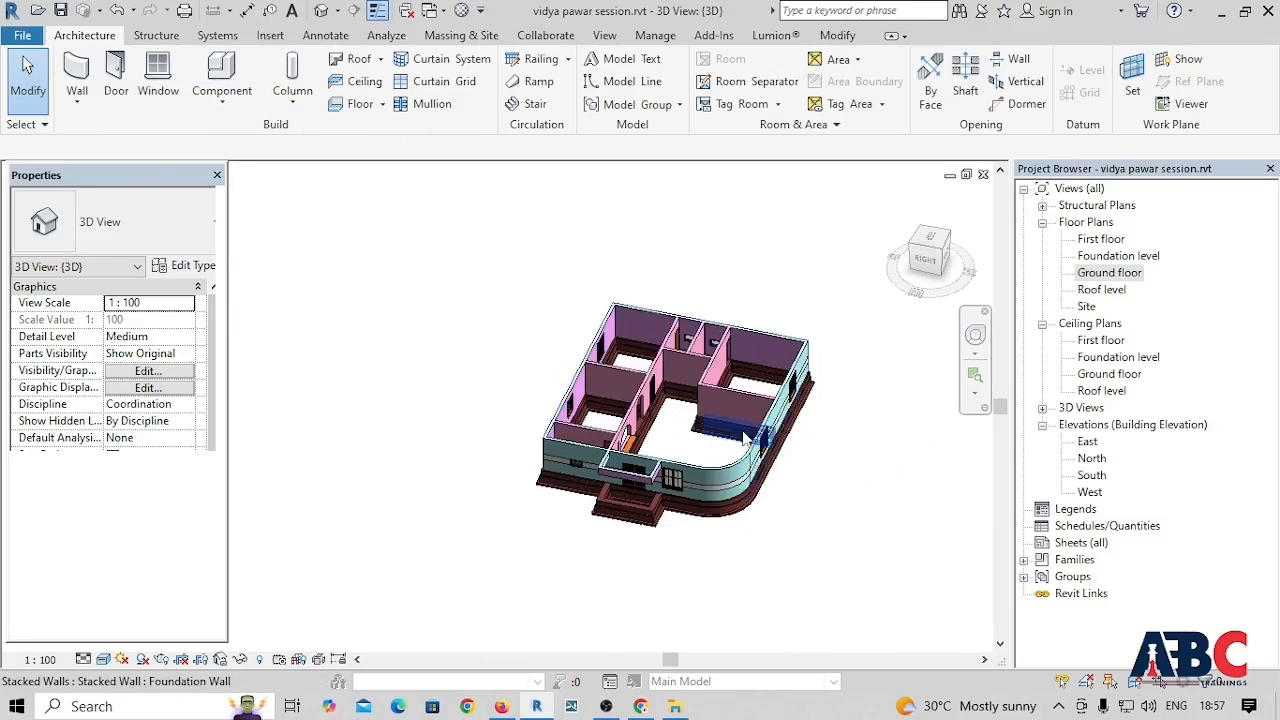
{"action": "scroll", "coordinate": [738, 430], "scroll_direction": "up", "scroll_amount": 2}
{"action": "scroll", "coordinate": [736, 428], "scroll_direction": "down", "scroll_amount": 2}
{"action": "scroll", "coordinate": [740, 440], "scroll_direction": "down", "scroll_amount": 3}
{"action": "middle_click_drag", "start_coordinate": [780, 520], "coordinate": [750, 482], "text": "shift"}
{"action": "scroll", "coordinate": [724, 406], "scroll_direction": "down", "scroll_amount": 3}
{"action": "scroll", "coordinate": [766, 374], "scroll_direction": "up", "scroll_amount": 4}
{"action": "scroll", "coordinate": [676, 444], "scroll_direction": "up", "scroll_amount": 3}
{"action": "scroll", "coordinate": [682, 452], "scroll_direction": "down", "scroll_amount": 2}
Step: Return to the ground floor plan and open the Keyboard Shortcuts settings
{"action": "double_click", "coordinate": [1109, 272]}
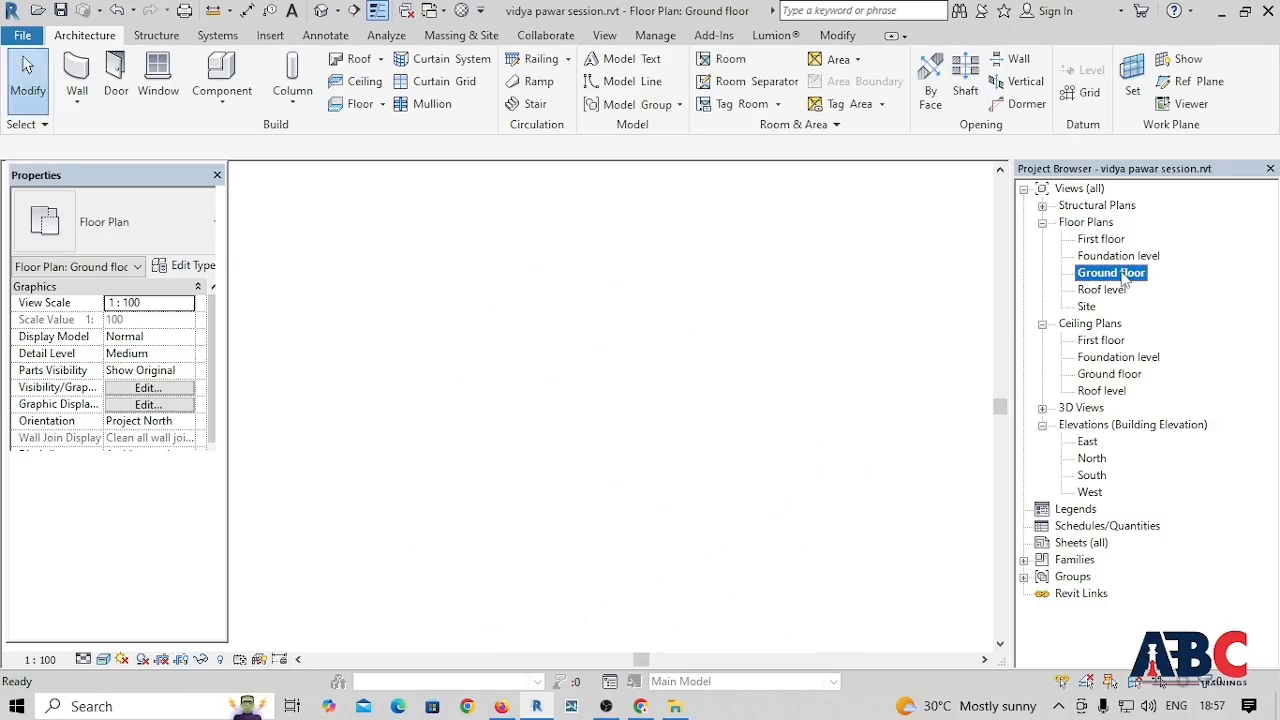
{"action": "scroll", "coordinate": [697, 492], "scroll_direction": "down", "scroll_amount": 2}
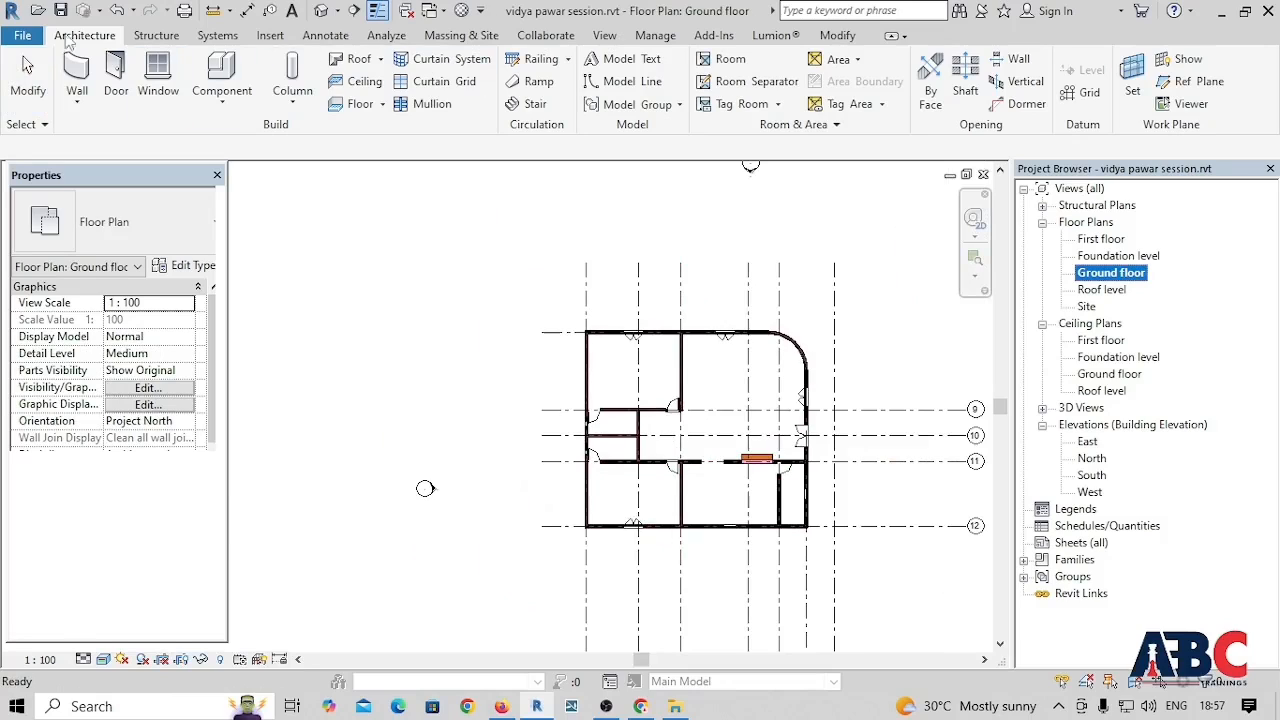
{"action": "left_click", "coordinate": [616, 44]}
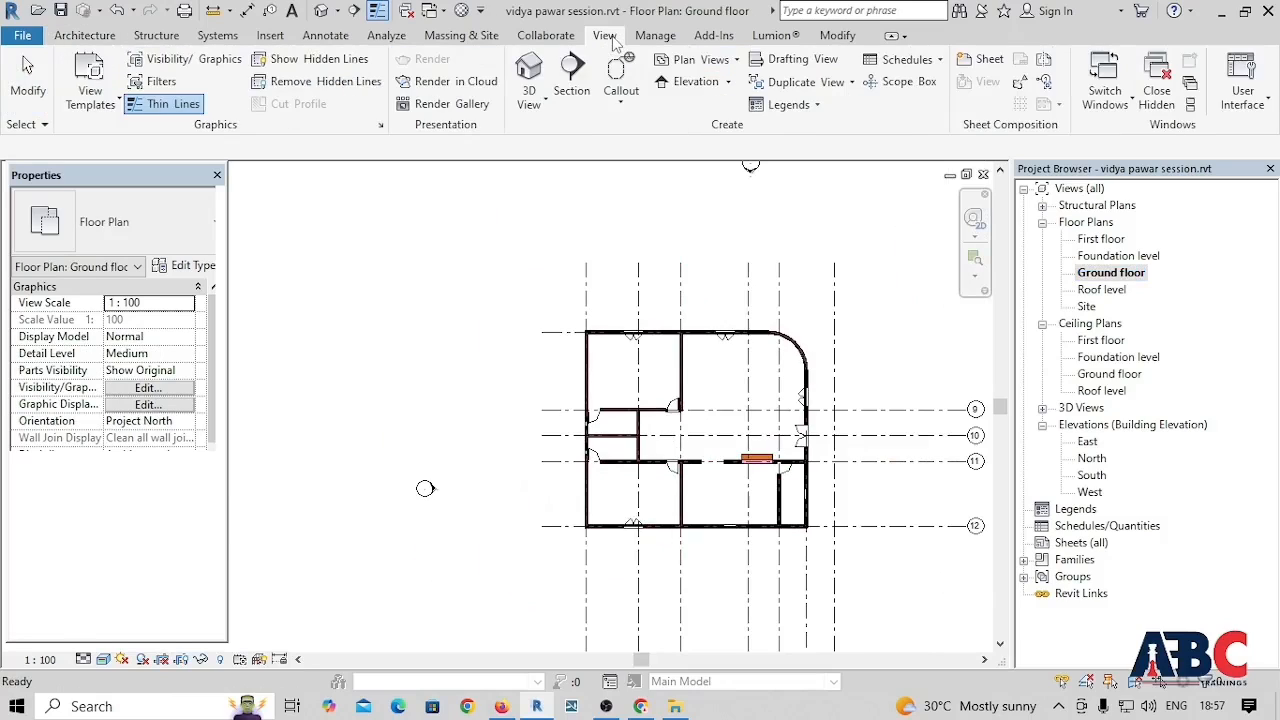
{"action": "left_click", "coordinate": [1257, 90]}
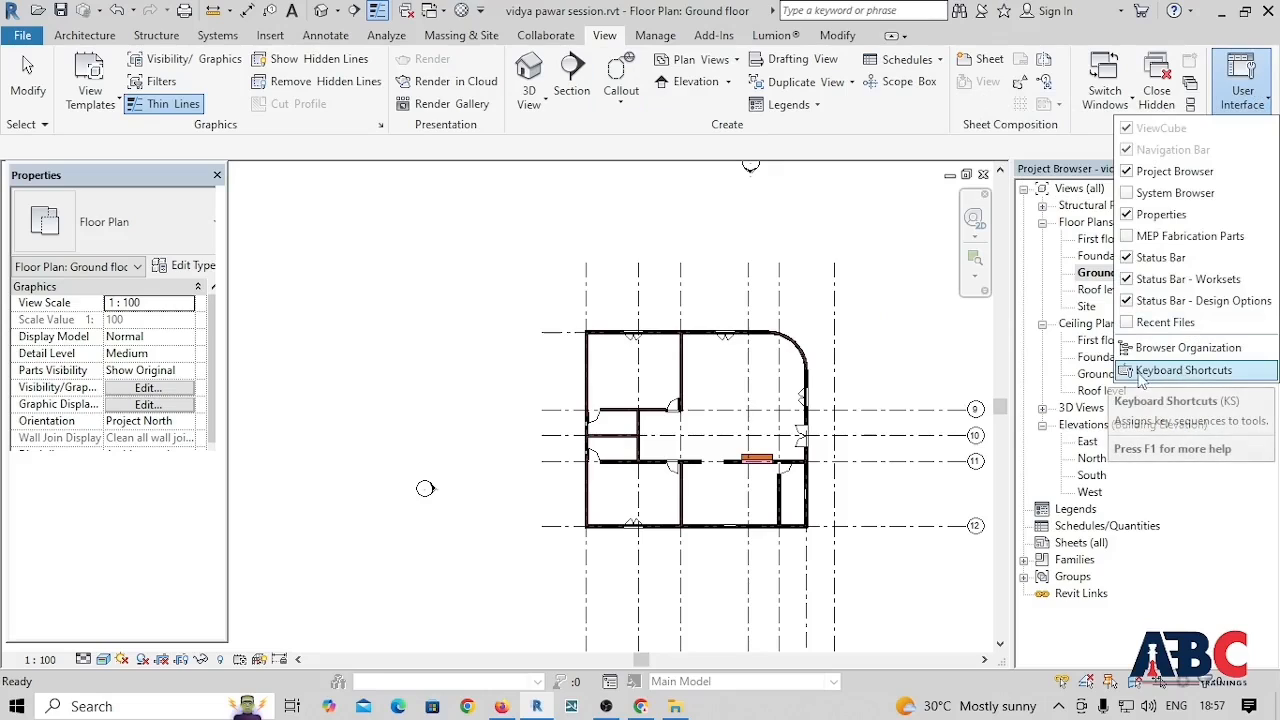
{"action": "left_click", "coordinate": [1205, 371]}
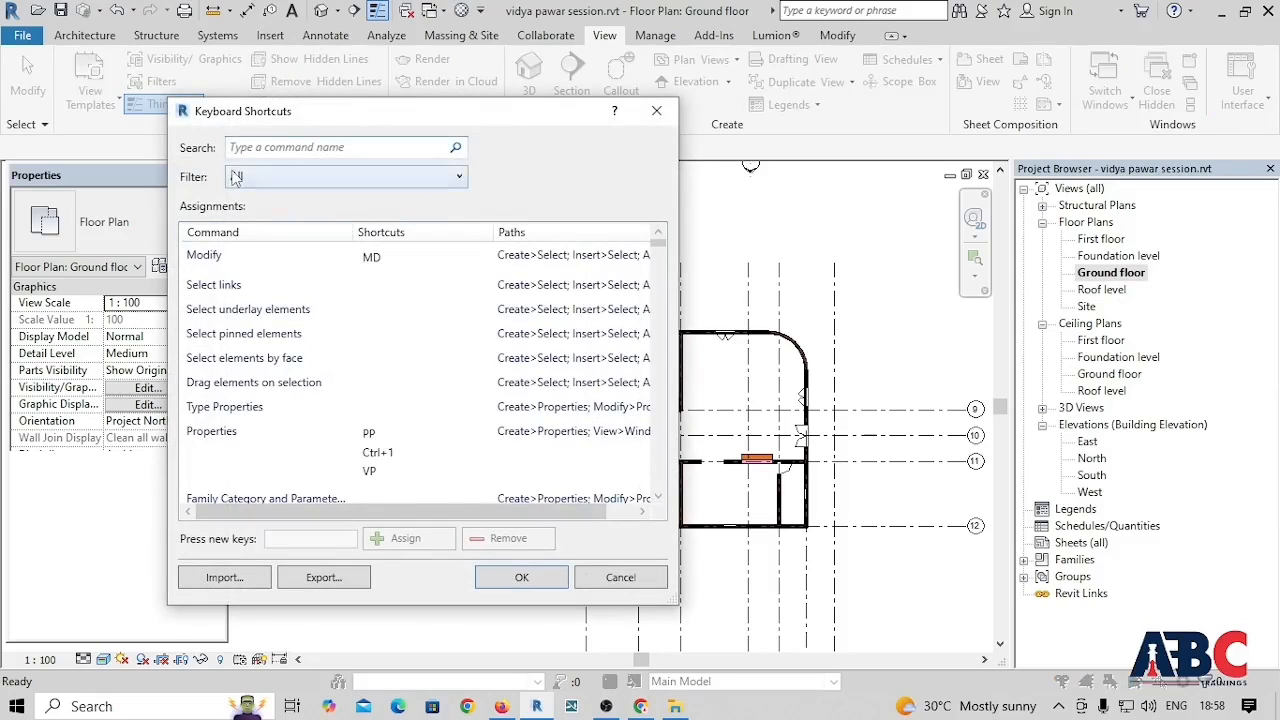
Step: Filter the keyboard shortcuts to All Reserved and look through the listed commands and their keys
{"action": "left_click", "coordinate": [293, 180]}
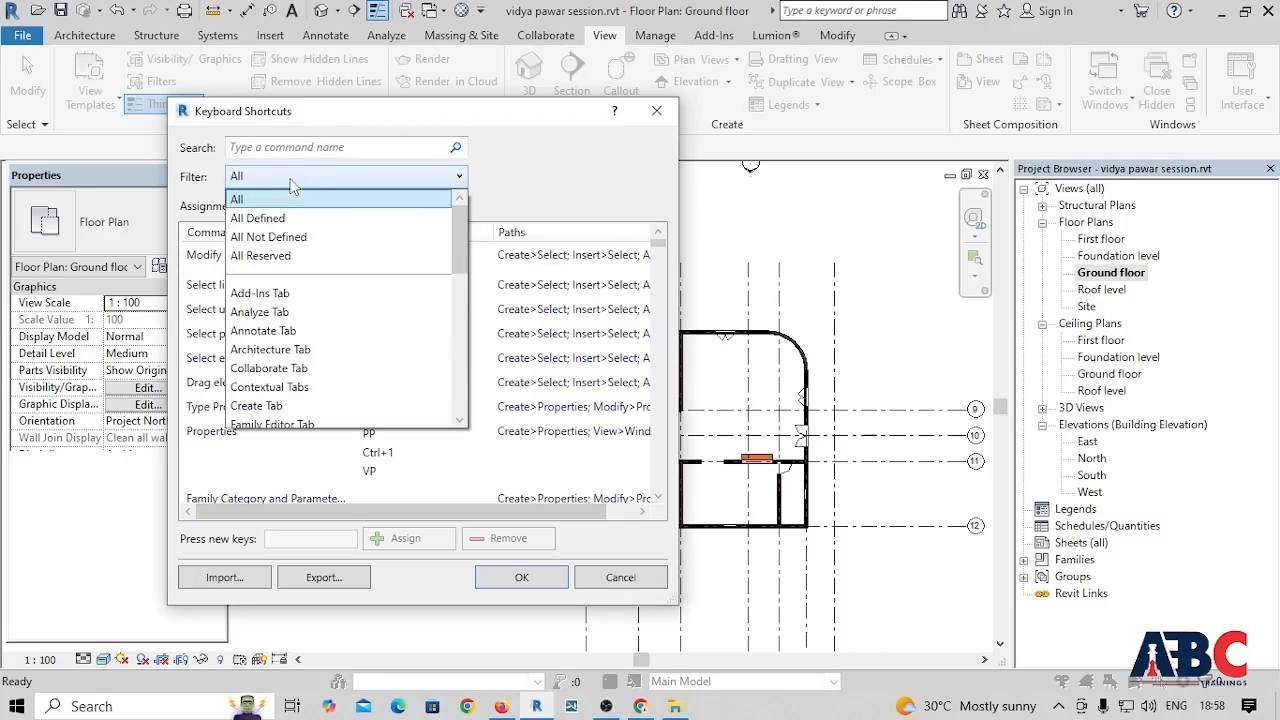
{"action": "left_click", "coordinate": [327, 256]}
{"action": "scroll", "coordinate": [368, 325], "scroll_direction": "down", "scroll_amount": 5}
{"action": "scroll", "coordinate": [340, 340], "scroll_direction": "up", "scroll_amount": 5}
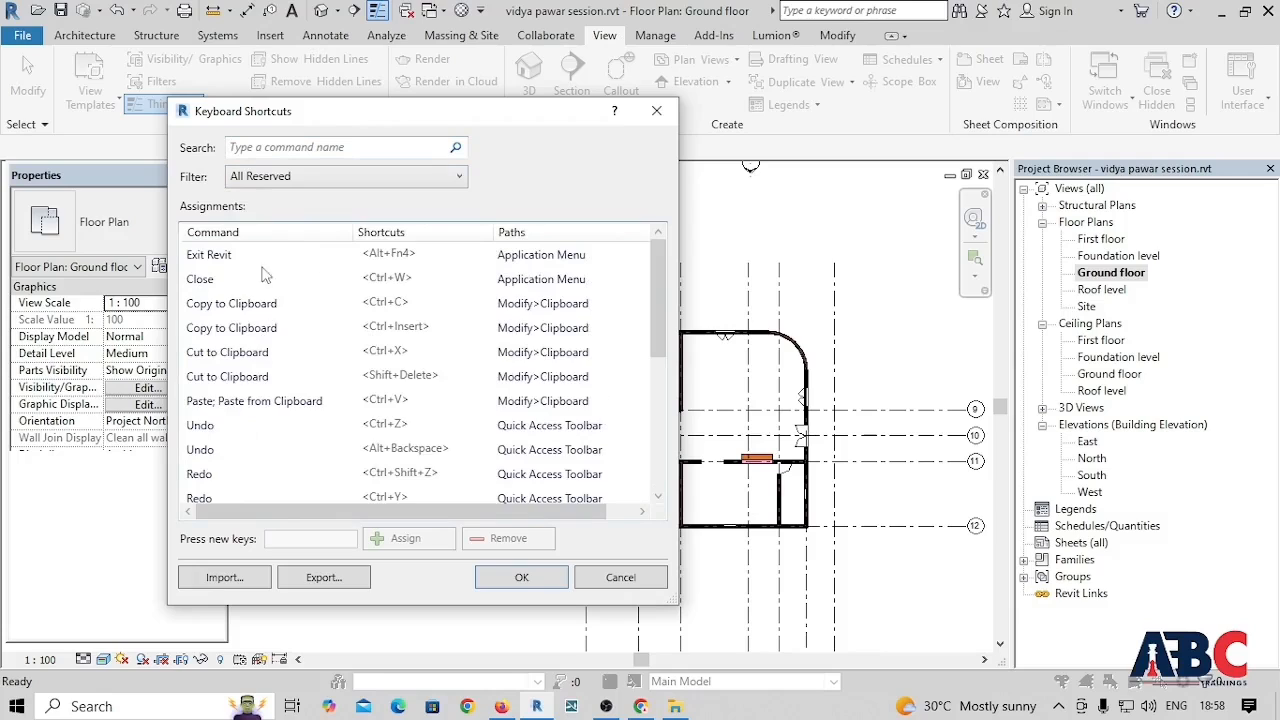
{"action": "scroll", "coordinate": [262, 290], "scroll_direction": "down", "scroll_amount": 5}
{"action": "scroll", "coordinate": [275, 358], "scroll_direction": "up", "scroll_amount": 5}
{"action": "scroll", "coordinate": [400, 372], "scroll_direction": "down", "scroll_amount": 5}
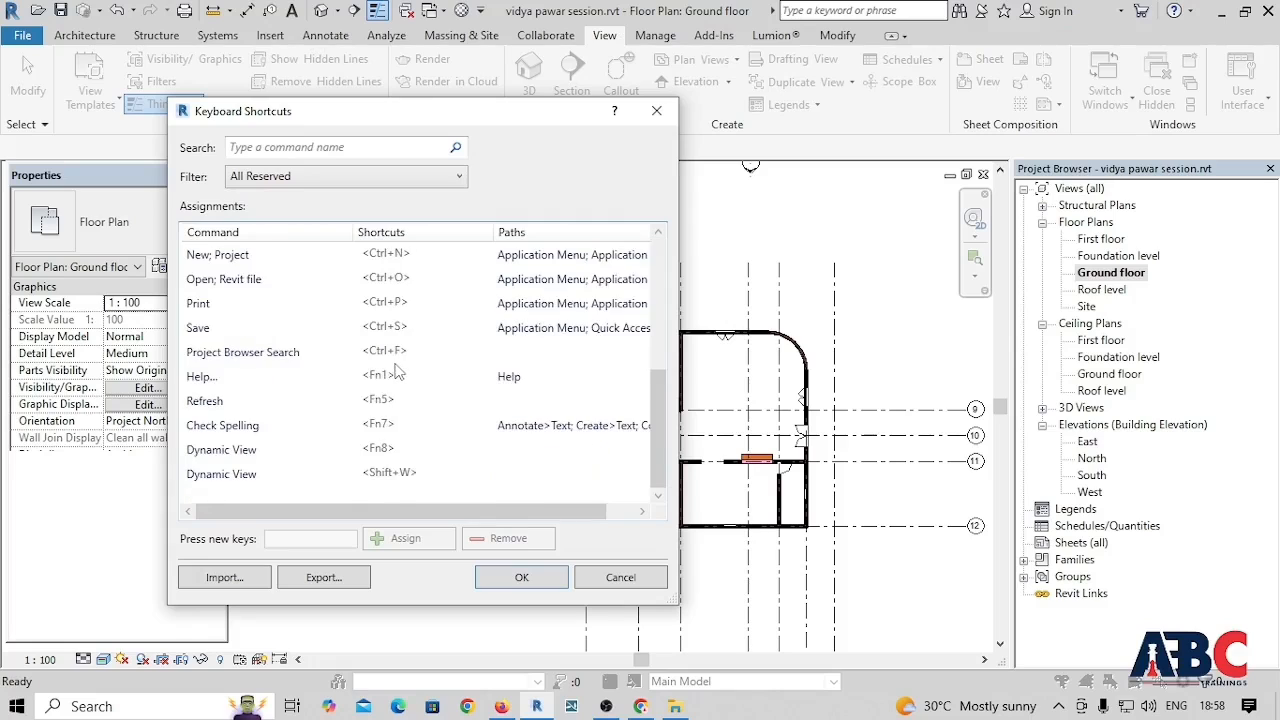
{"action": "scroll", "coordinate": [398, 372], "scroll_direction": "up", "scroll_amount": 5}
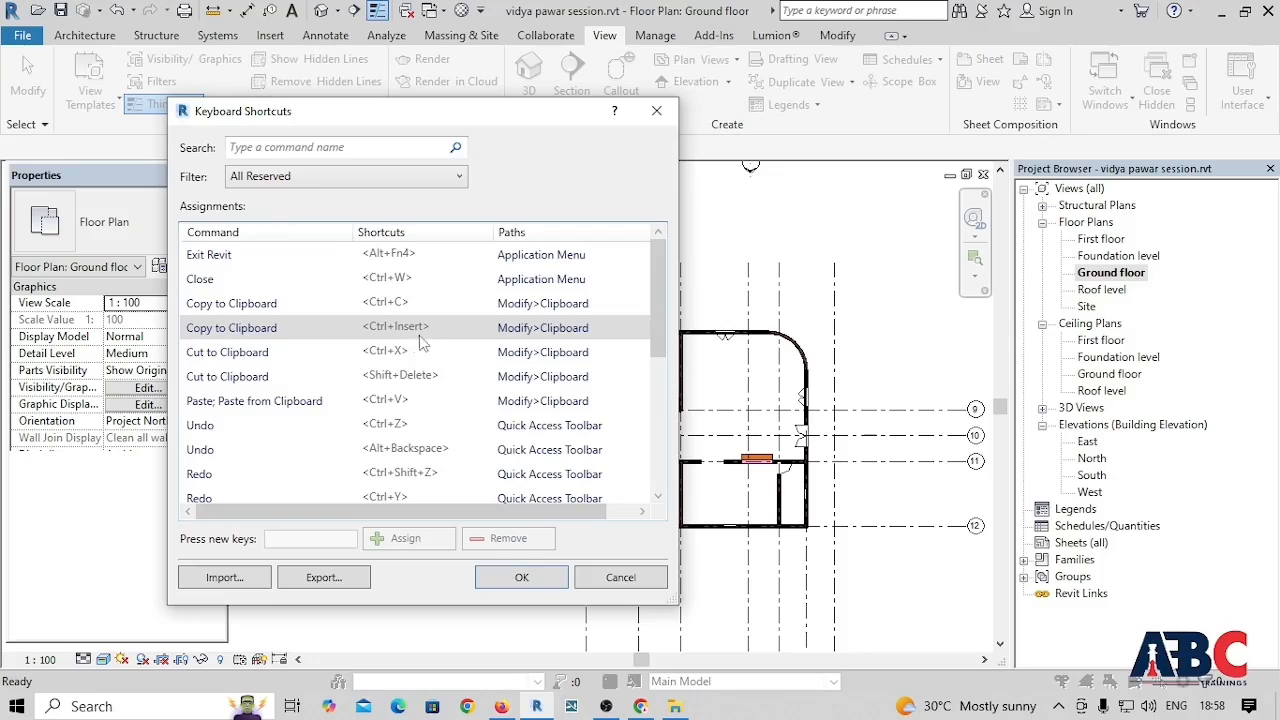
Step: Filter the keyboard shortcuts to All Defined, look through the assignments and select the Ctrl+1 shortcut of Properties
{"action": "left_click", "coordinate": [309, 180]}
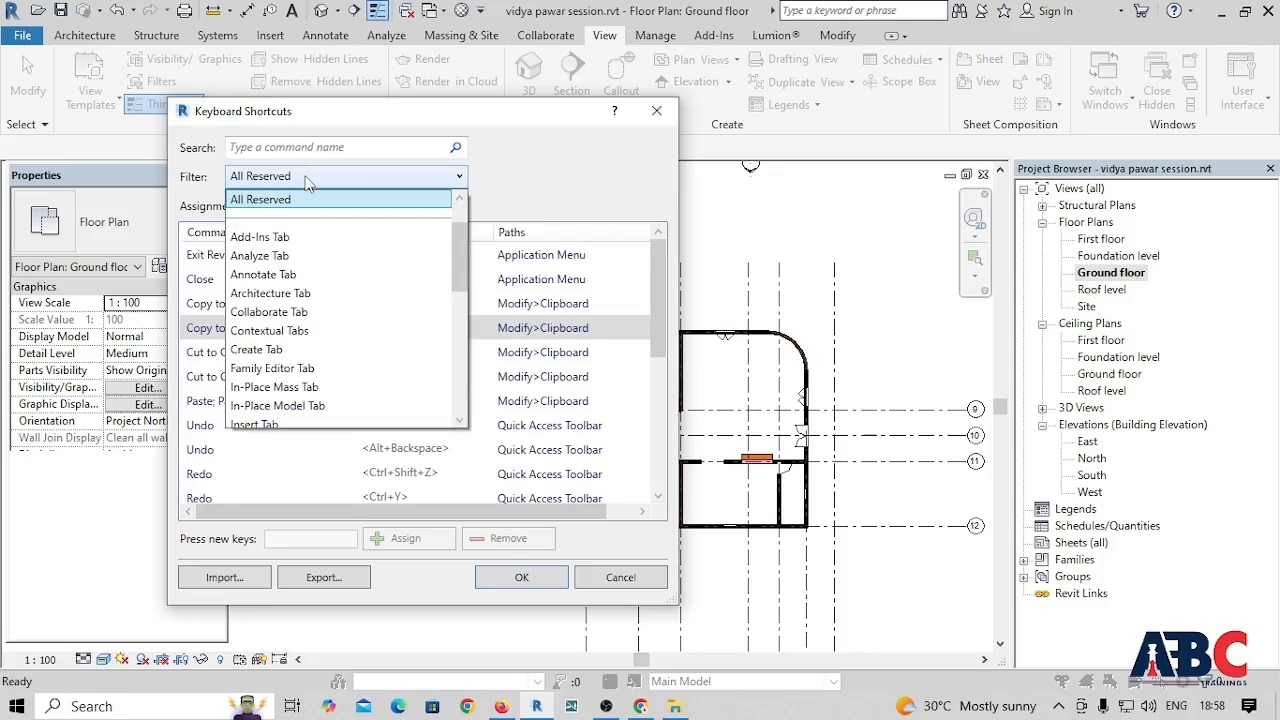
{"action": "scroll", "coordinate": [245, 318], "scroll_direction": "up", "scroll_amount": 1}
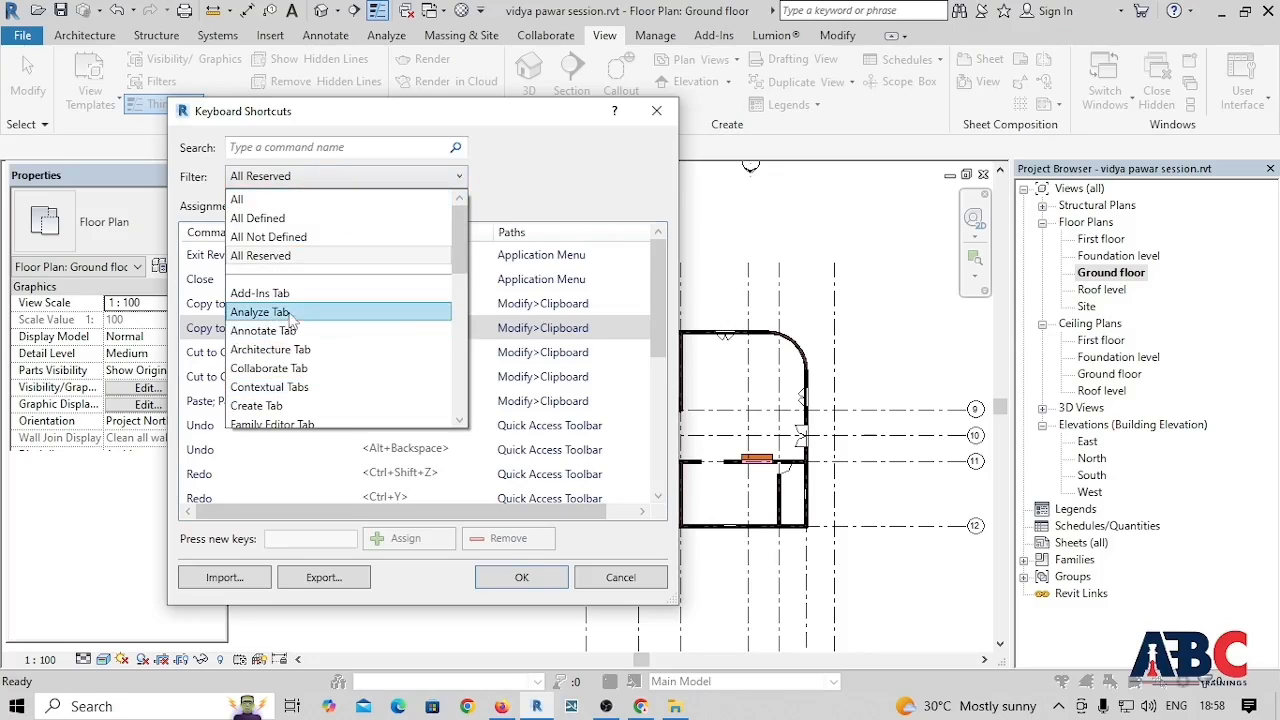
{"action": "left_click", "coordinate": [256, 218]}
{"action": "scroll", "coordinate": [320, 310], "scroll_direction": "down", "scroll_amount": 8}
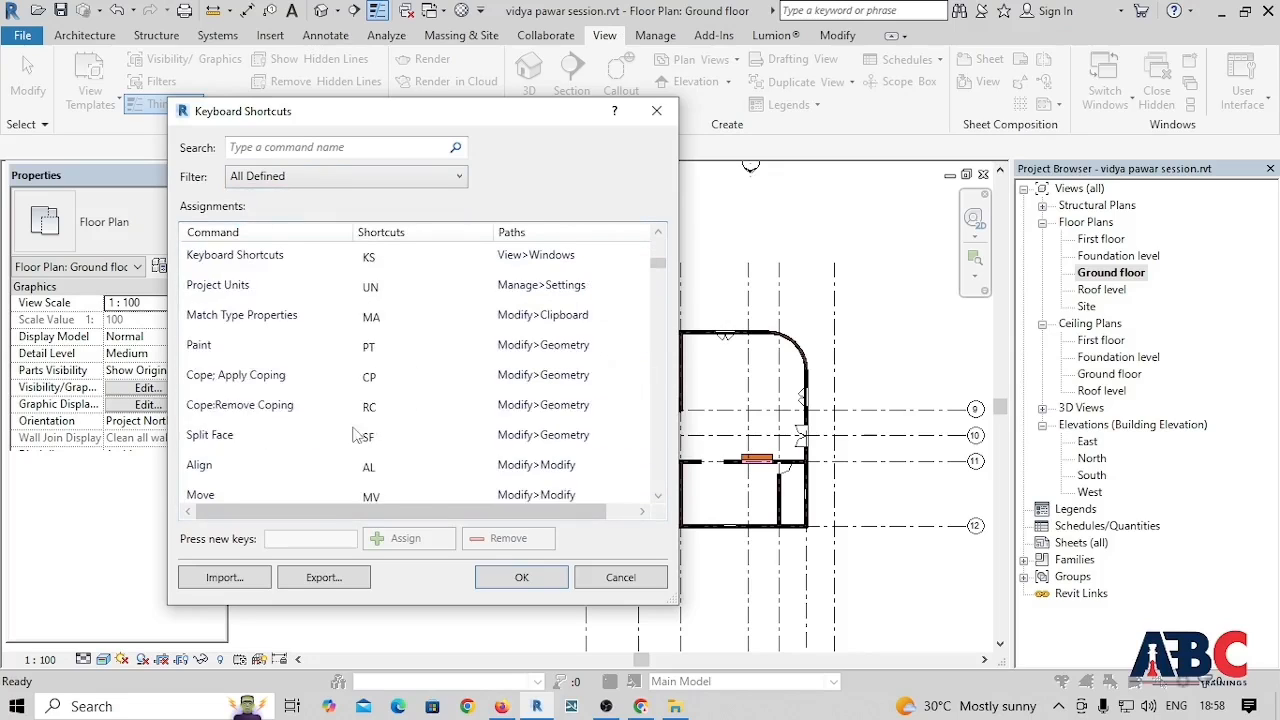
{"action": "scroll", "coordinate": [300, 296], "scroll_direction": "up", "scroll_amount": 8}
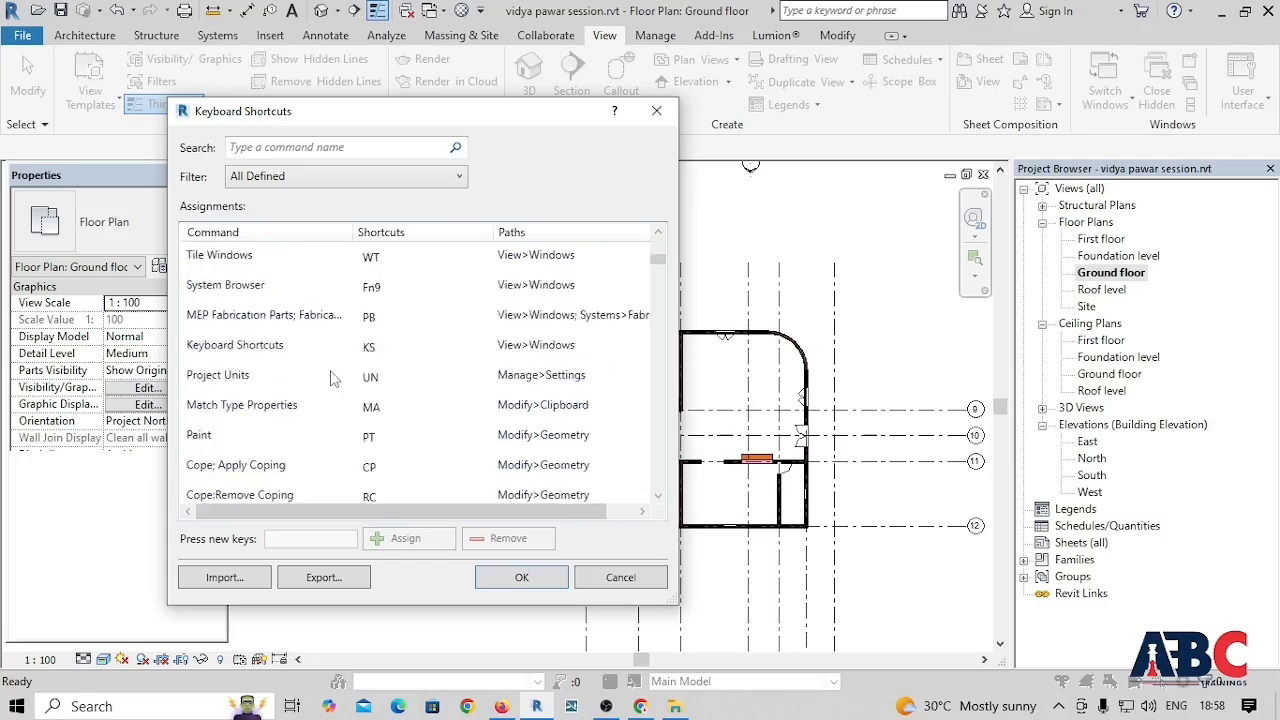
{"action": "left_click", "coordinate": [370, 310]}
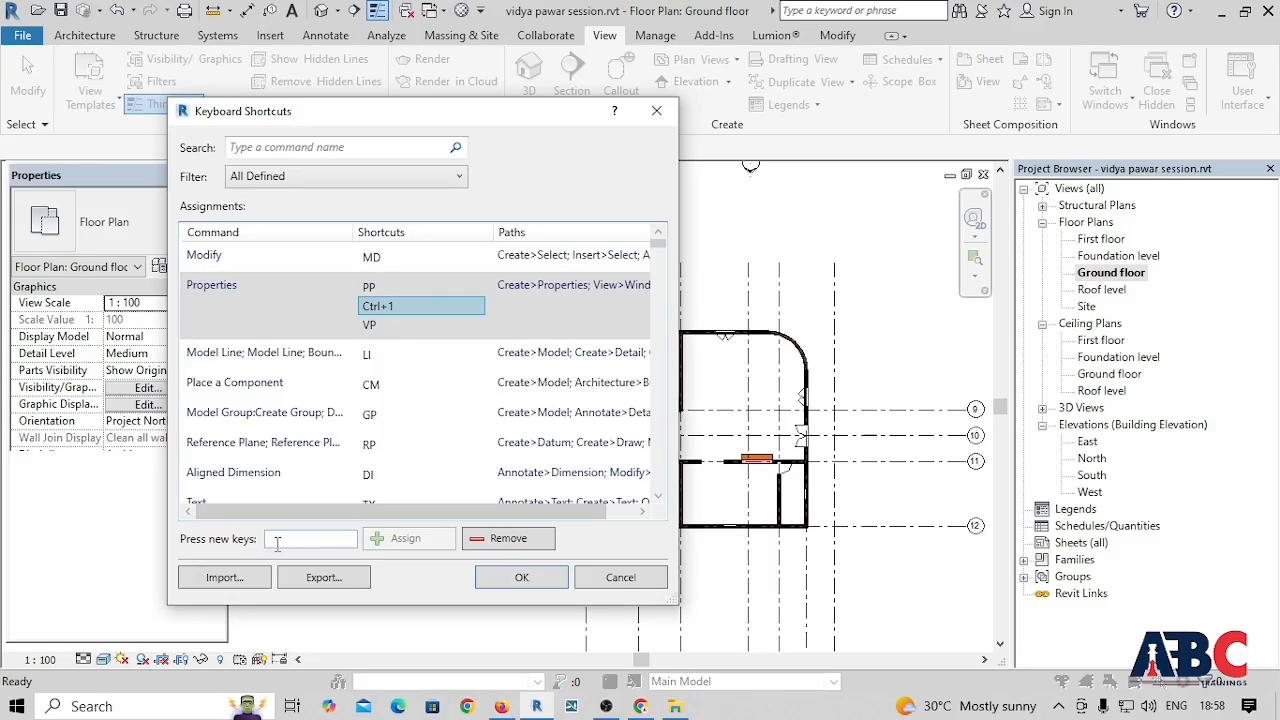
Step: Filter the keyboard shortcuts to All Not Defined and find the Default 3D View command in the list
{"action": "left_click", "coordinate": [310, 180]}
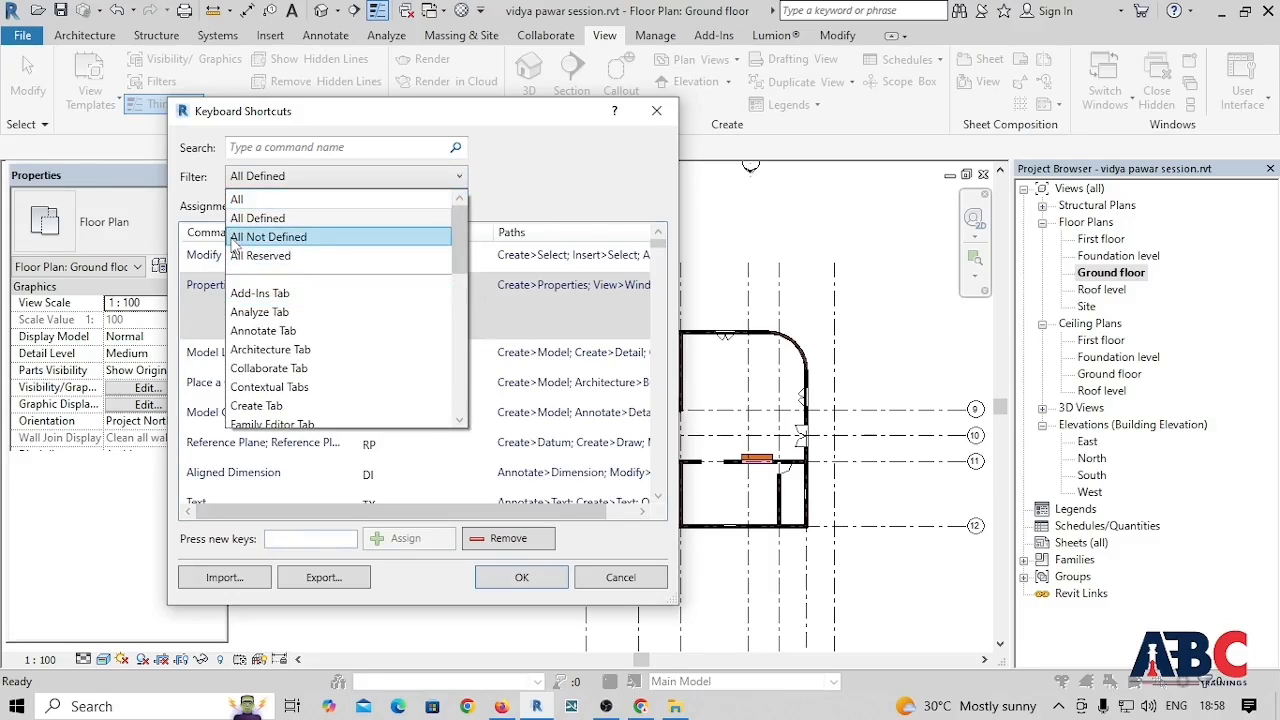
{"action": "left_click", "coordinate": [297, 240]}
{"action": "scroll", "coordinate": [326, 435], "scroll_direction": "down", "scroll_amount": 10}
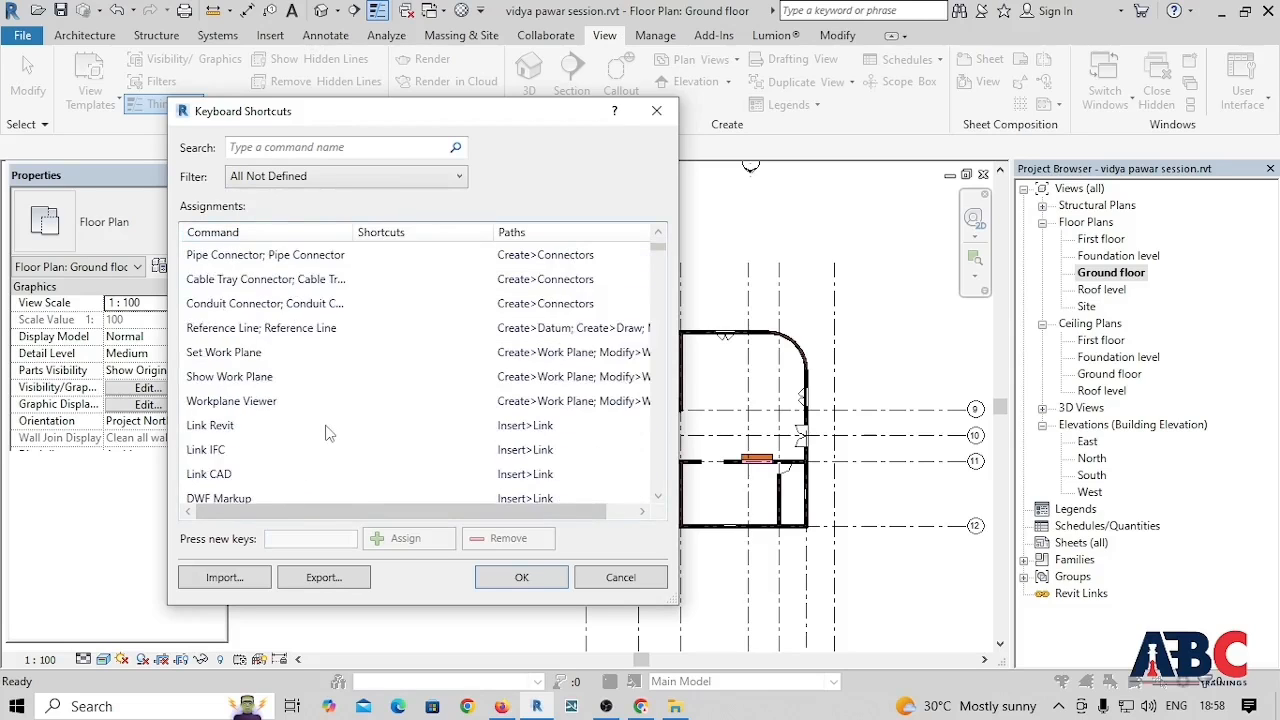
{"action": "scroll", "coordinate": [326, 435], "scroll_direction": "down", "scroll_amount": 5}
{"action": "scroll", "coordinate": [331, 445], "scroll_direction": "down", "scroll_amount": 5}
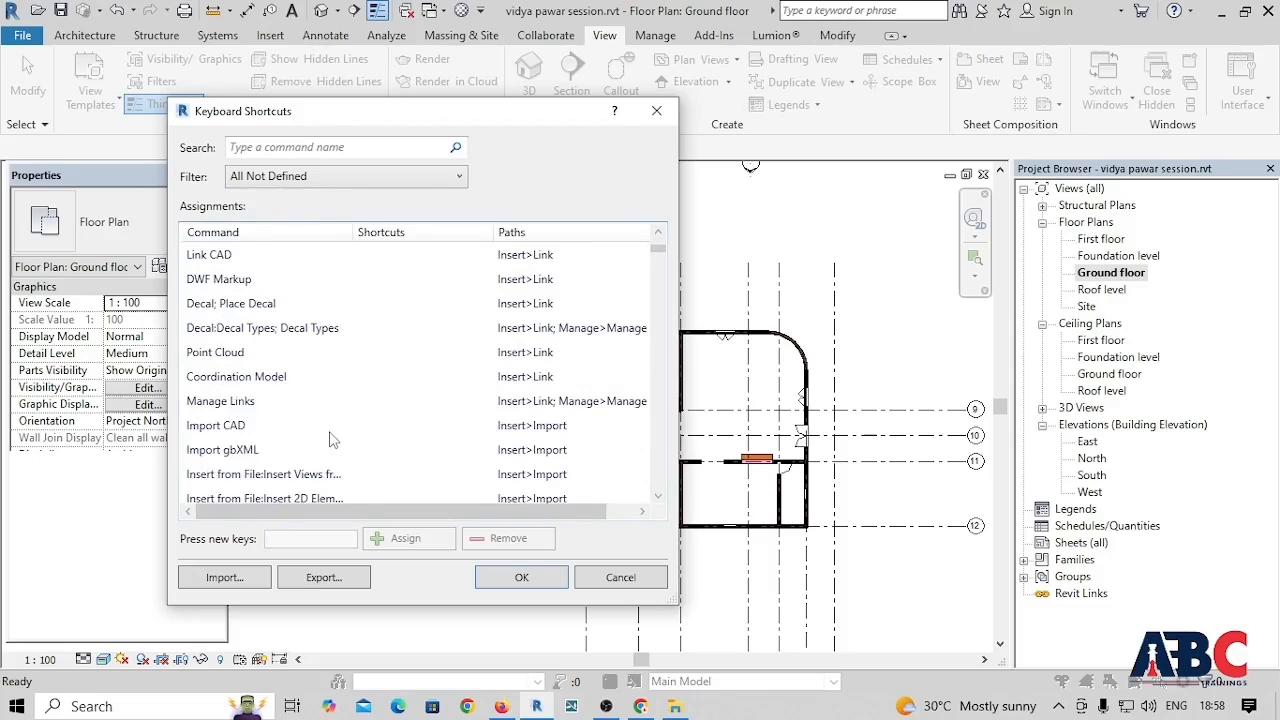
{"action": "scroll", "coordinate": [331, 440], "scroll_direction": "down", "scroll_amount": 10}
{"action": "scroll", "coordinate": [402, 425], "scroll_direction": "up", "scroll_amount": 8}
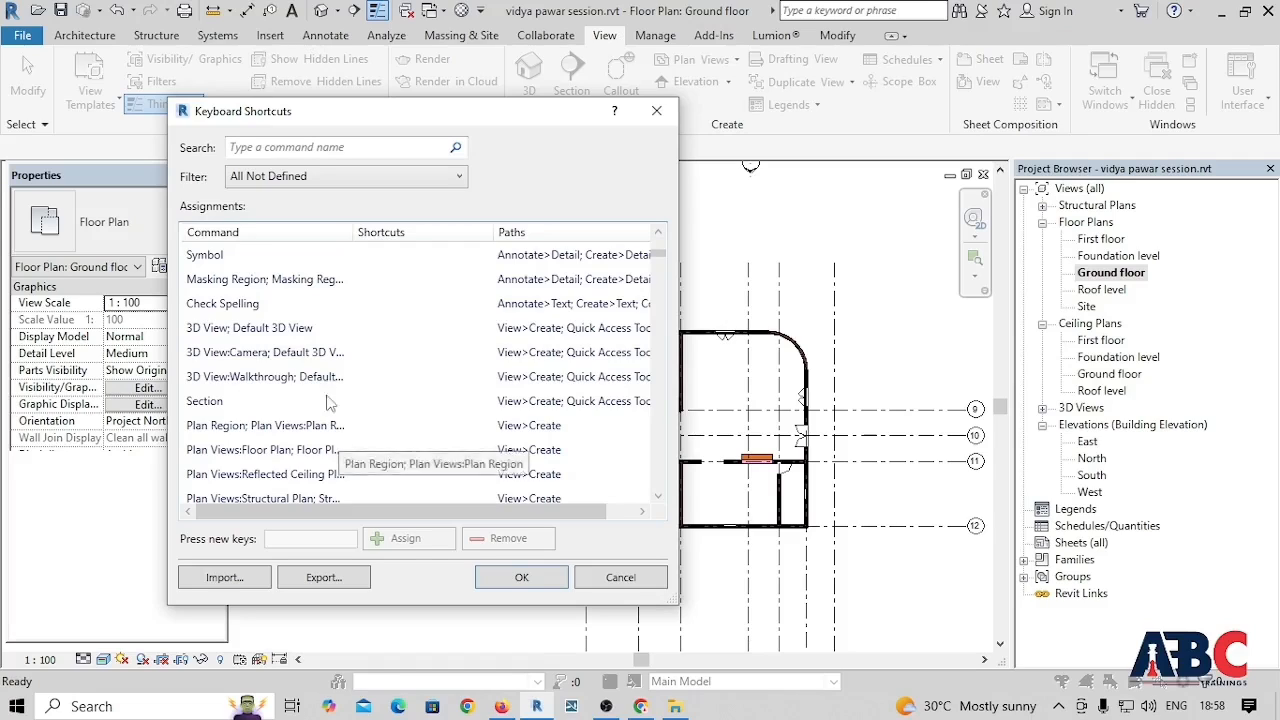
Step: Assign the shortcut 3DD to the Default 3D View command and save the keyboard shortcut settings
{"action": "left_click", "coordinate": [250, 330]}
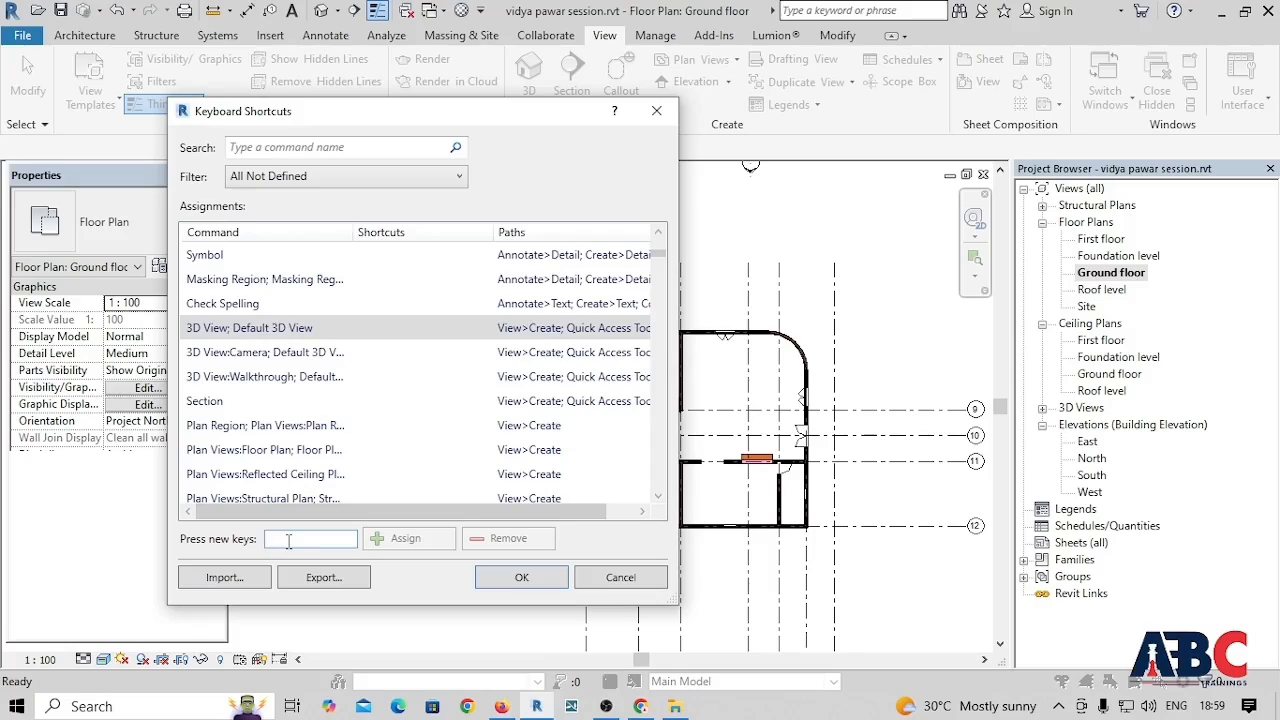
{"action": "type", "text": "3DD"}
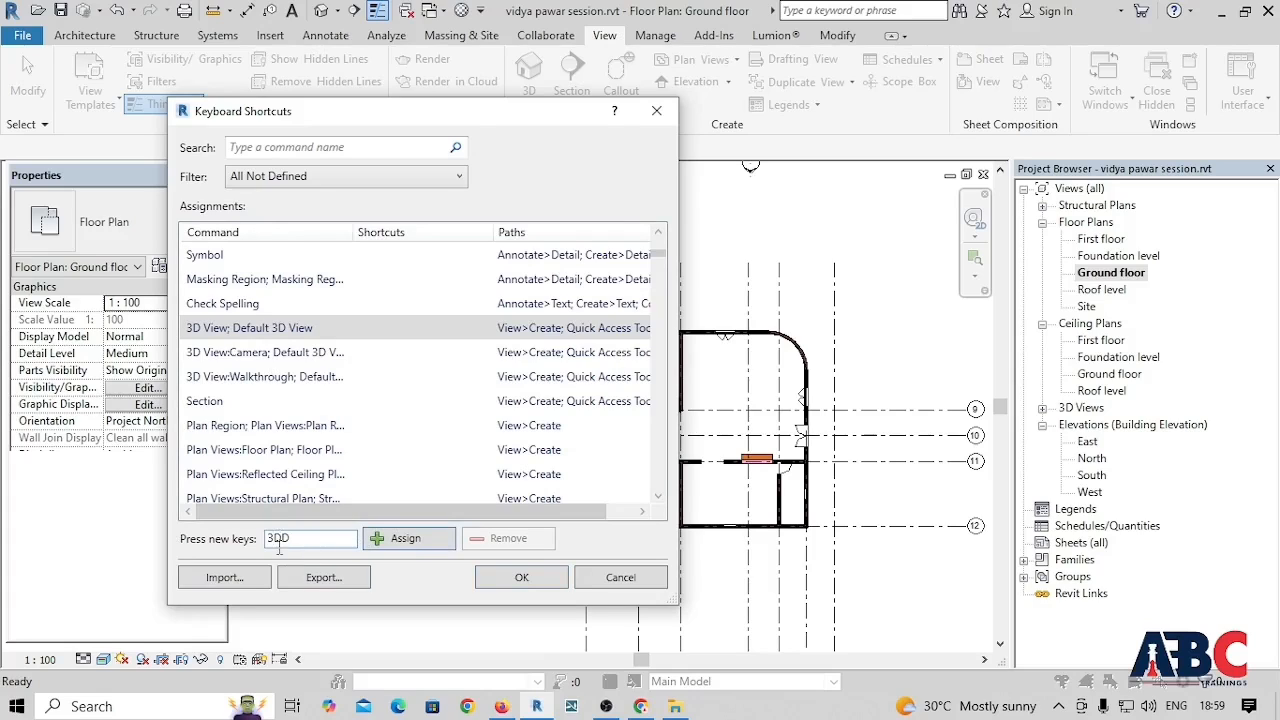
{"action": "left_click", "coordinate": [279, 540]}
{"action": "key", "text": "BackSpace"}
{"action": "left_click", "coordinate": [398, 540]}
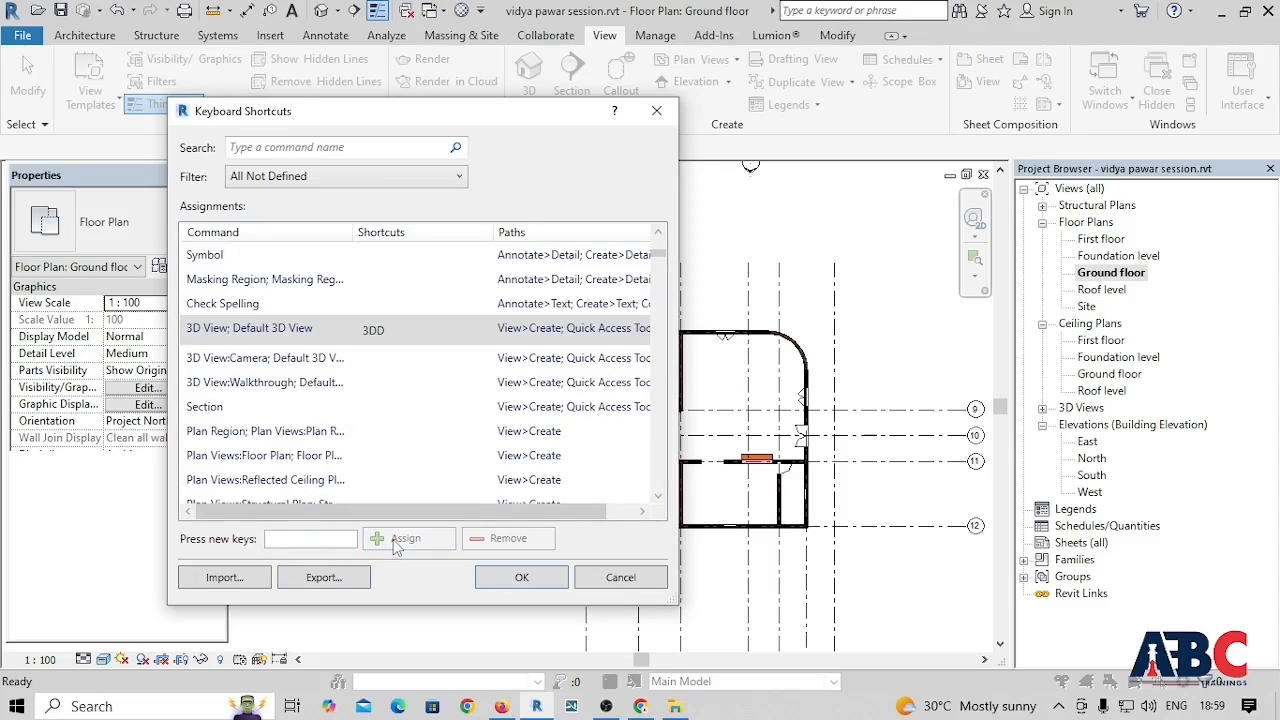
{"action": "left_click", "coordinate": [522, 578]}
Step: Check the shortcut given for Default 3D View, fit the ground floor plan to the window and open the default 3D view
{"action": "scroll", "coordinate": [731, 457], "scroll_direction": "down", "scroll_amount": 3}
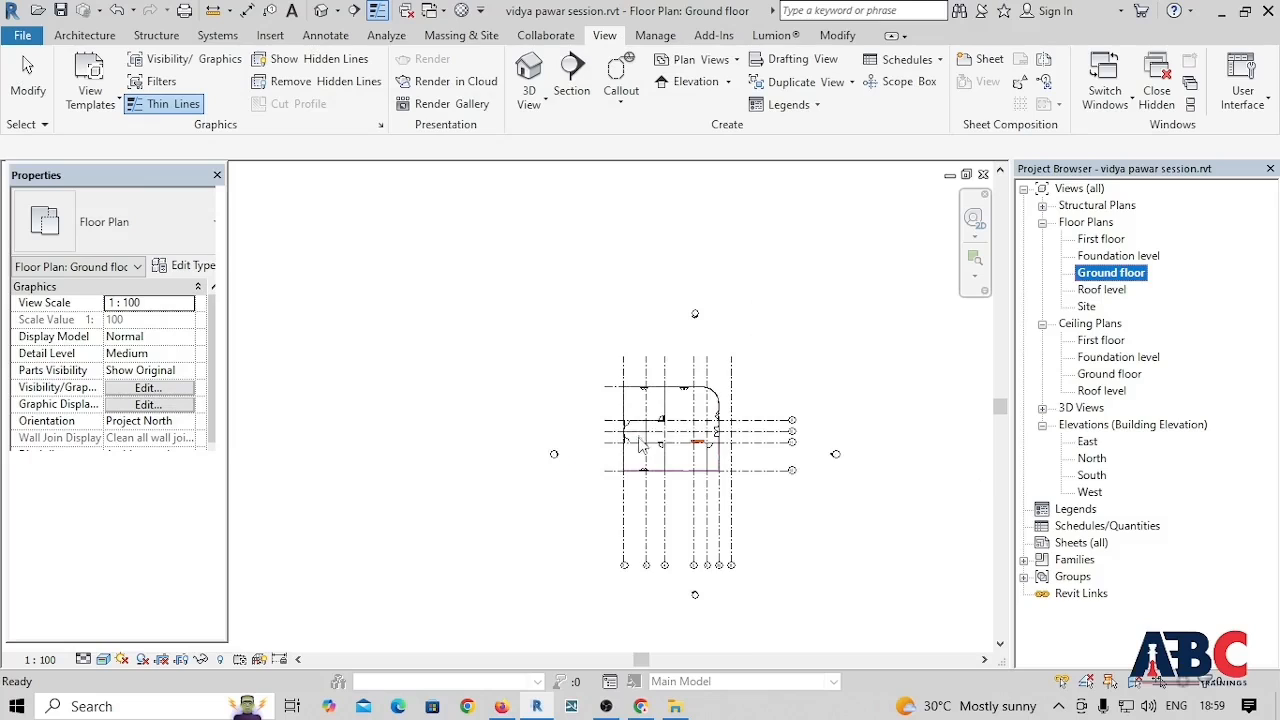
{"action": "left_click", "coordinate": [100, 38]}
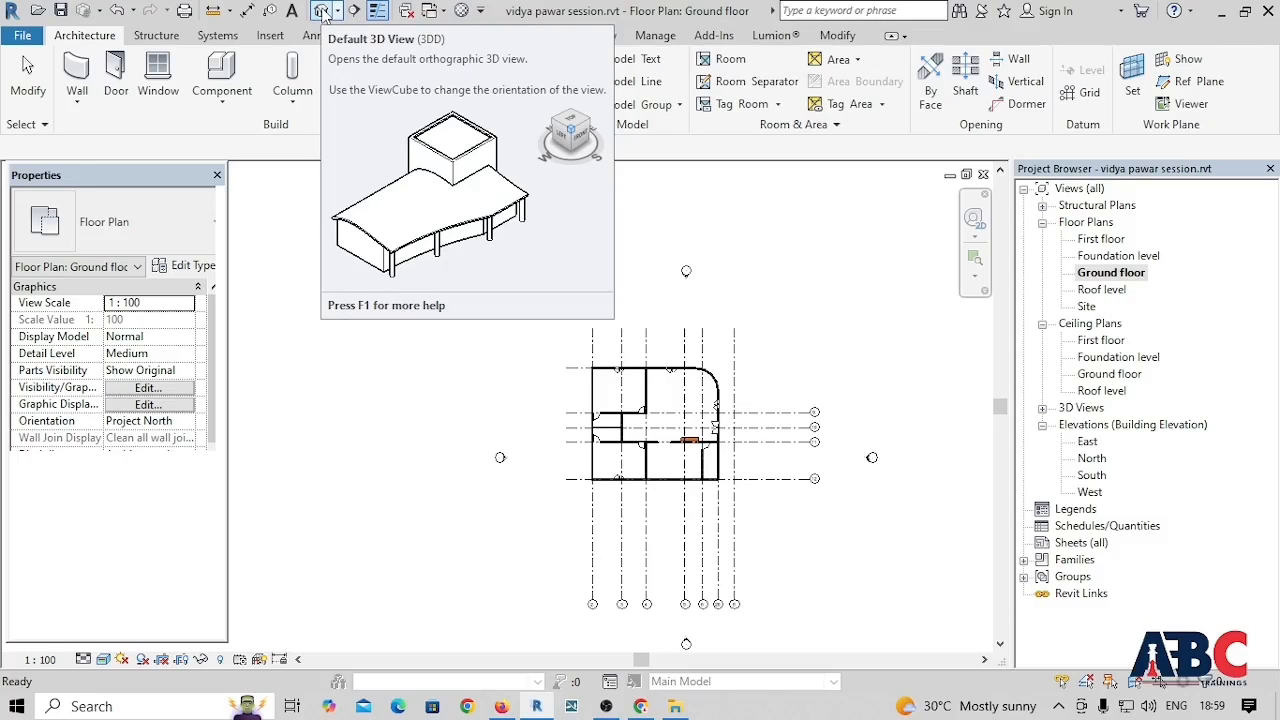
{"action": "key", "text": "z"}
{"action": "key", "text": "f"}
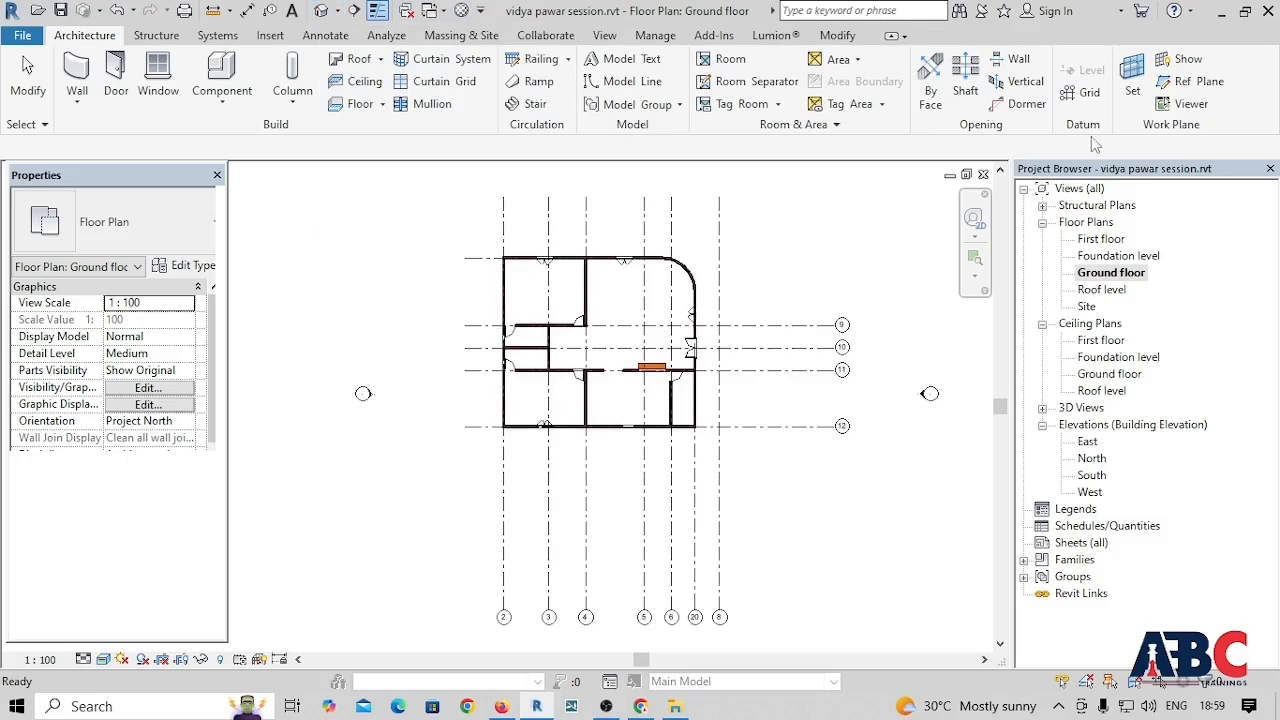
{"action": "left_click", "coordinate": [376, 12]}
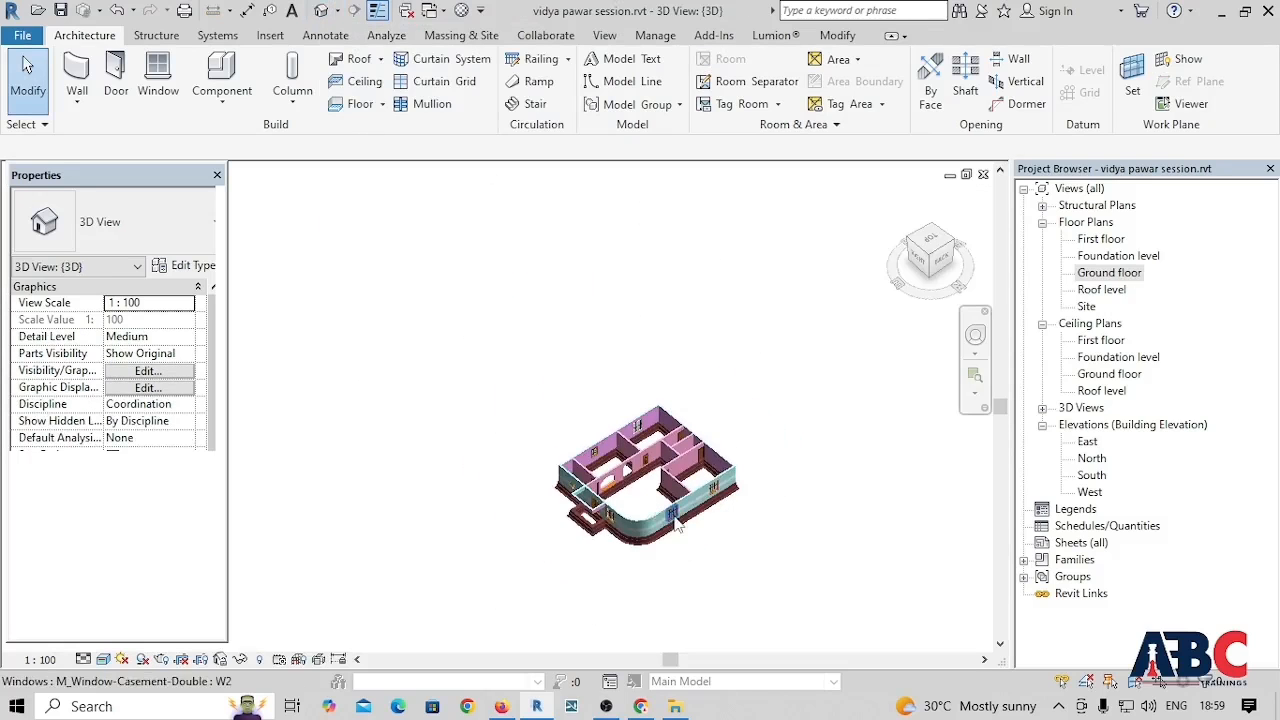